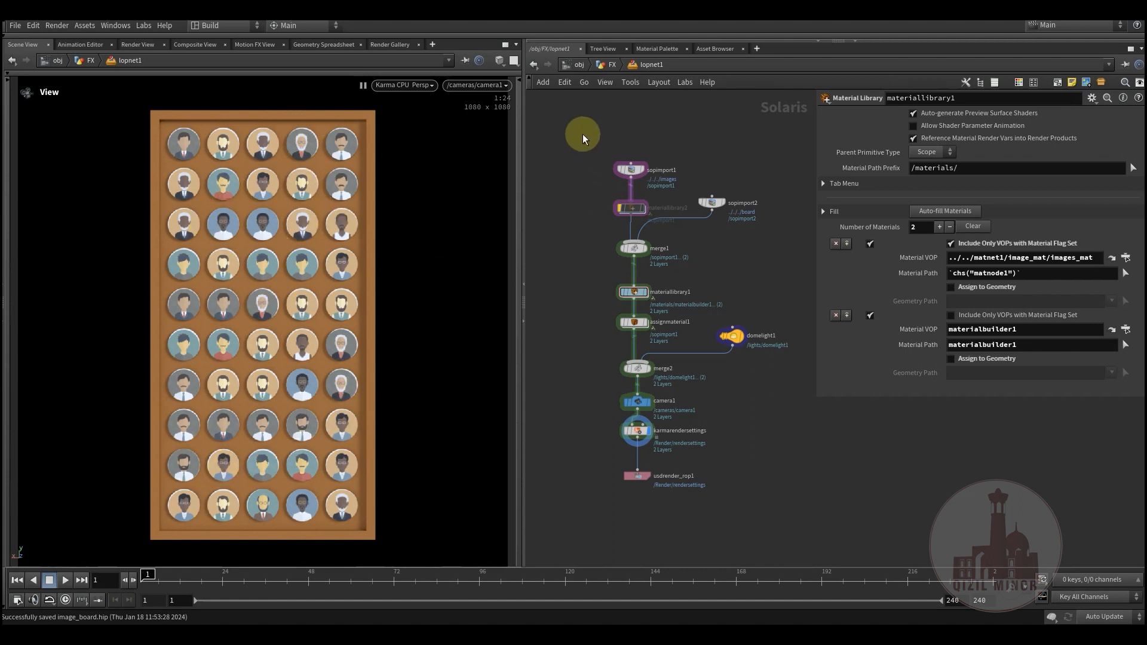
# Step: Go up to the FX geometry network and display the output of the grid1 node
pyautogui.click(610, 66)
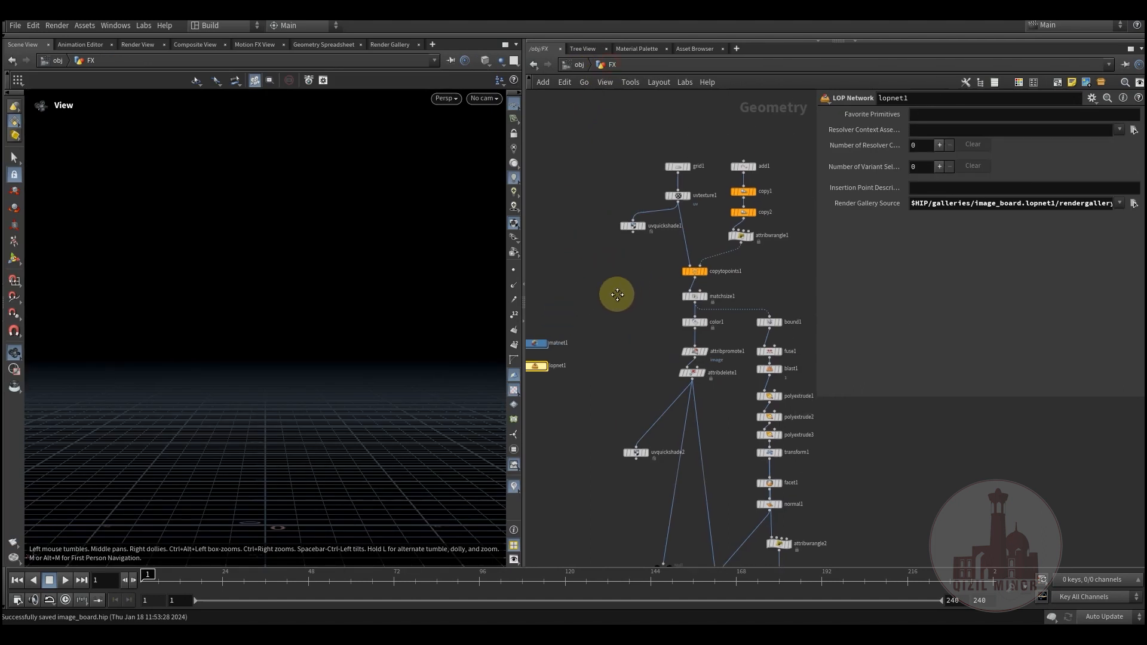
pyautogui.scroll(5, 642, 208)
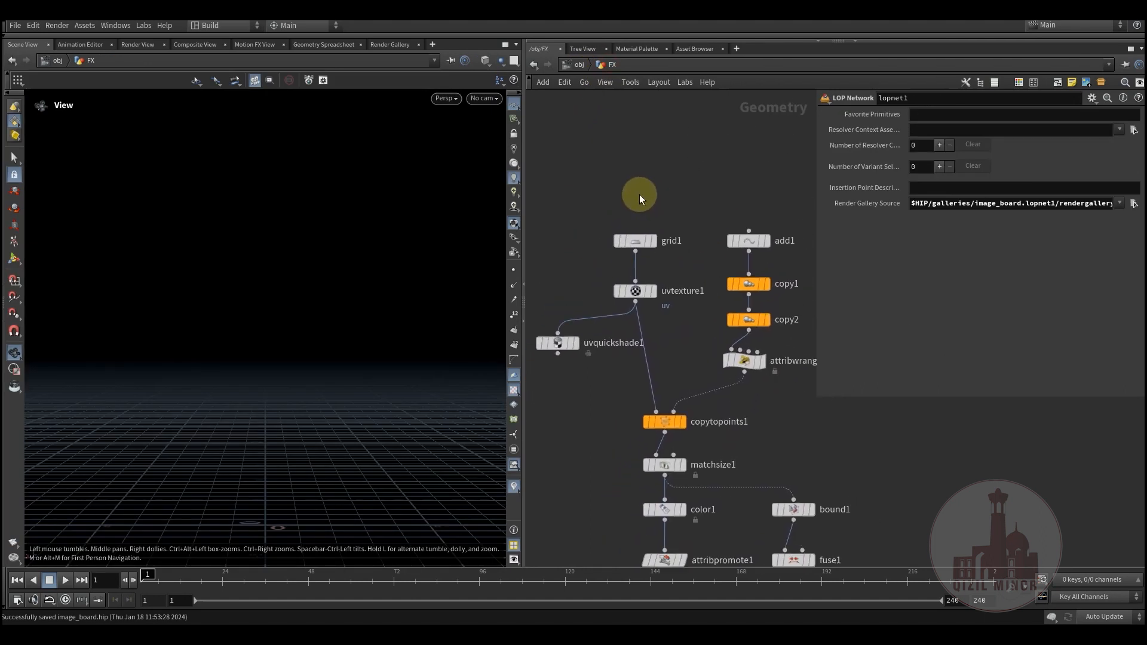
pyautogui.moveTo(626, 254)
pyautogui.click(645, 235)
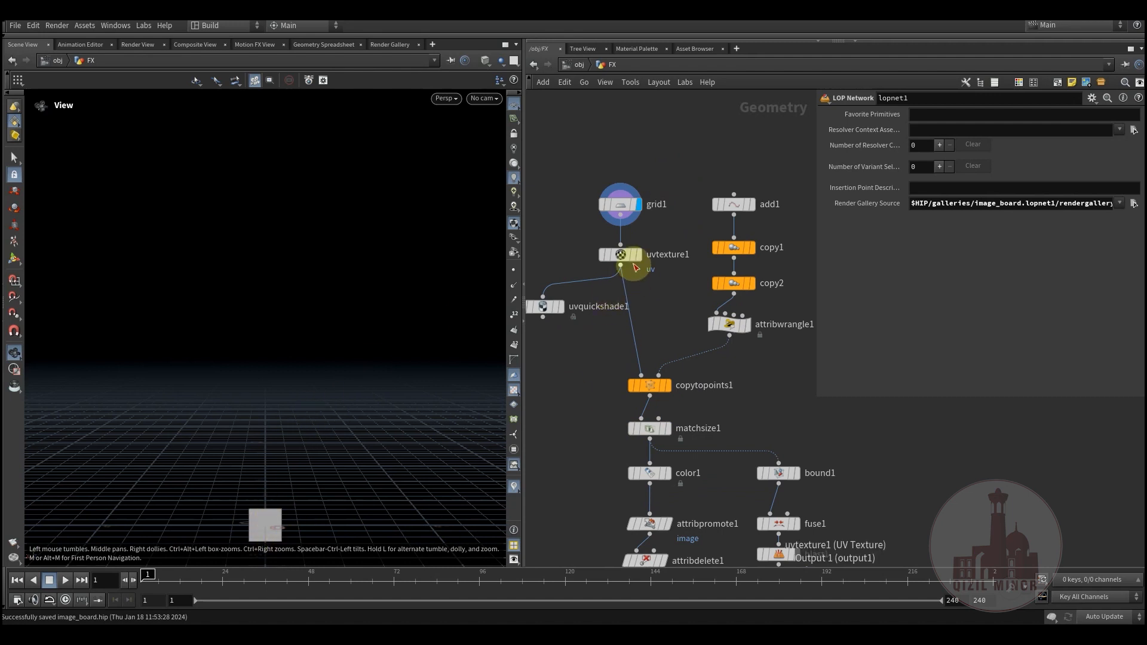
# Step: Display the points produced by the copy2 node and show its parameters
pyautogui.click(765, 188)
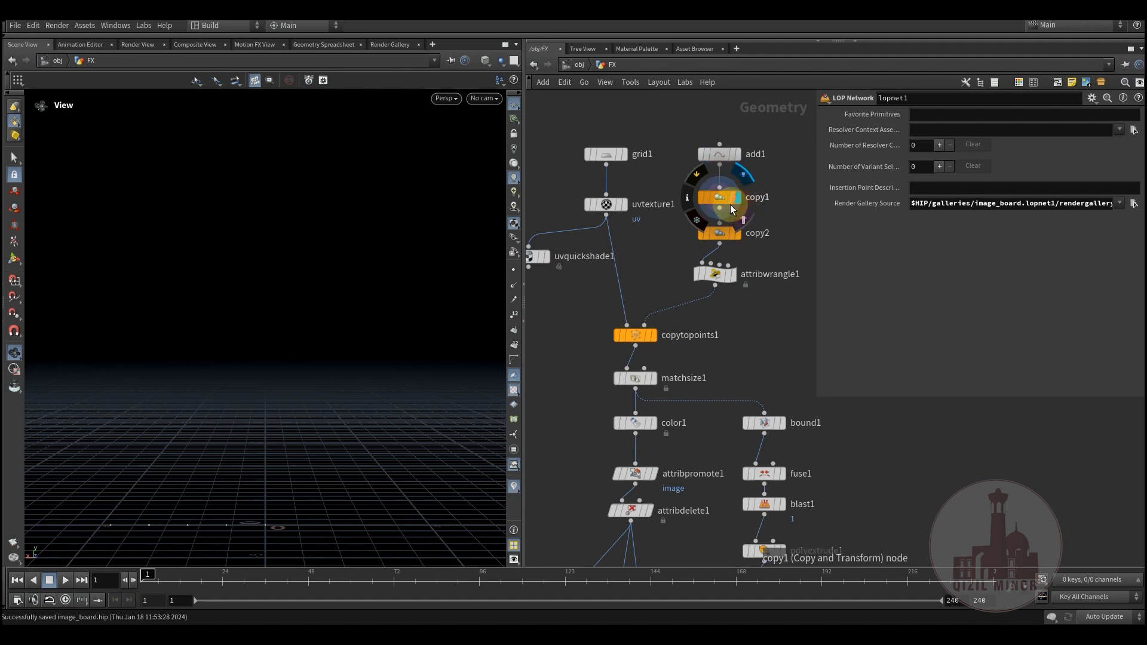
pyautogui.click(738, 233)
pyautogui.click(719, 233)
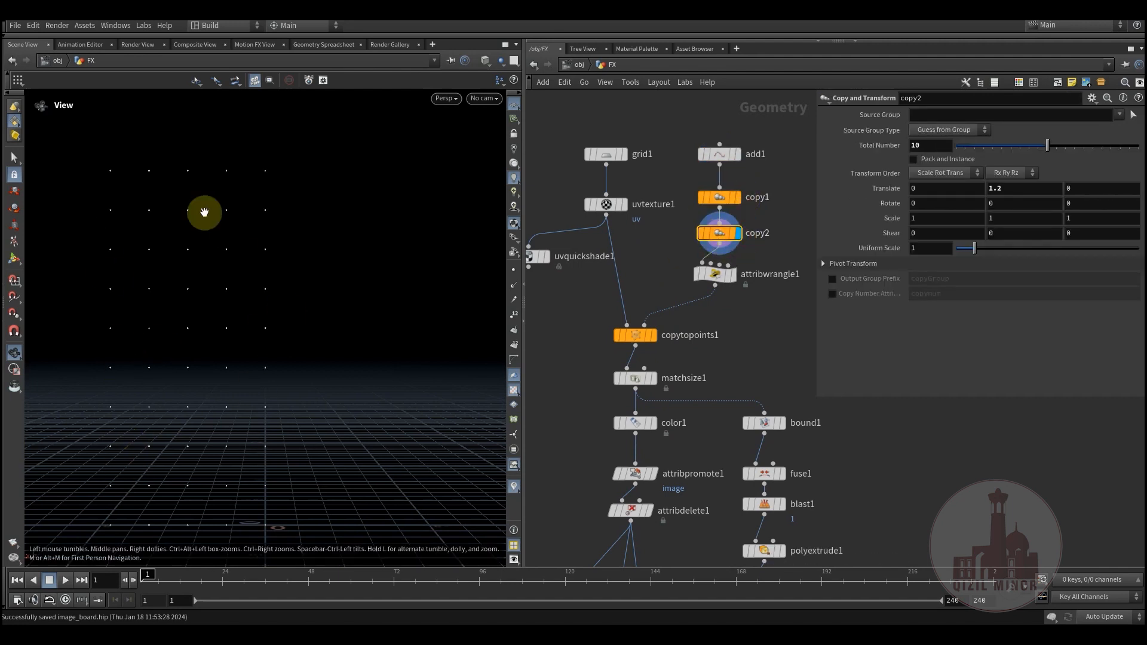
# Step: Show the attribwrangle1 parameters and display the grid copies produced by copytopoints1
pyautogui.click(744, 257)
pyautogui.moveTo(694, 339); pyautogui.dragTo(723, 302, button='middle')
pyautogui.click(671, 230)
pyautogui.click(665, 259)
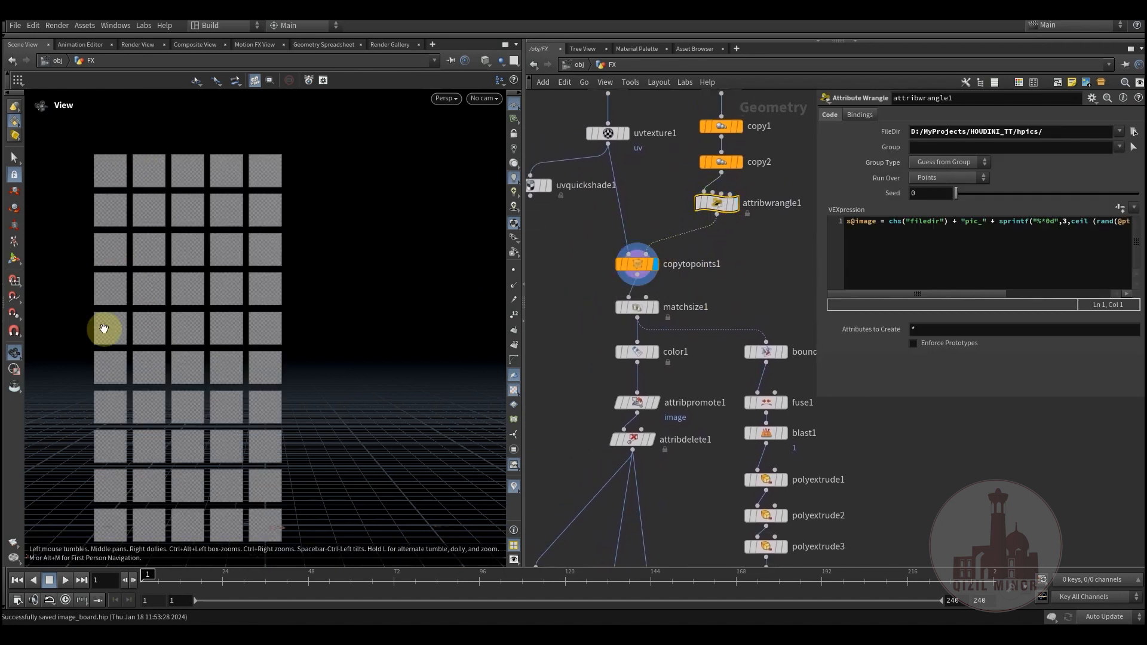
# Step: Show the uvtexture1 parameters, then display and select the uvquickshade1 node
pyautogui.moveTo(607, 113); pyautogui.dragTo(595, 192, button='middle')
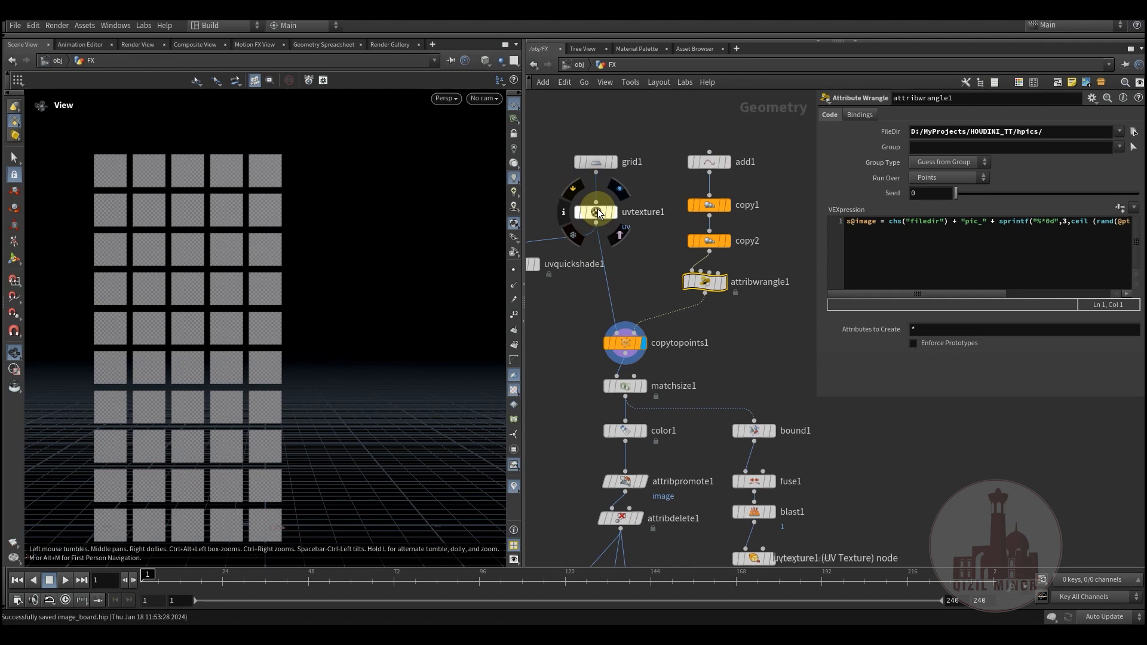
pyautogui.click(597, 213)
pyautogui.moveTo(553, 332); pyautogui.dragTo(611, 267, button='middle')
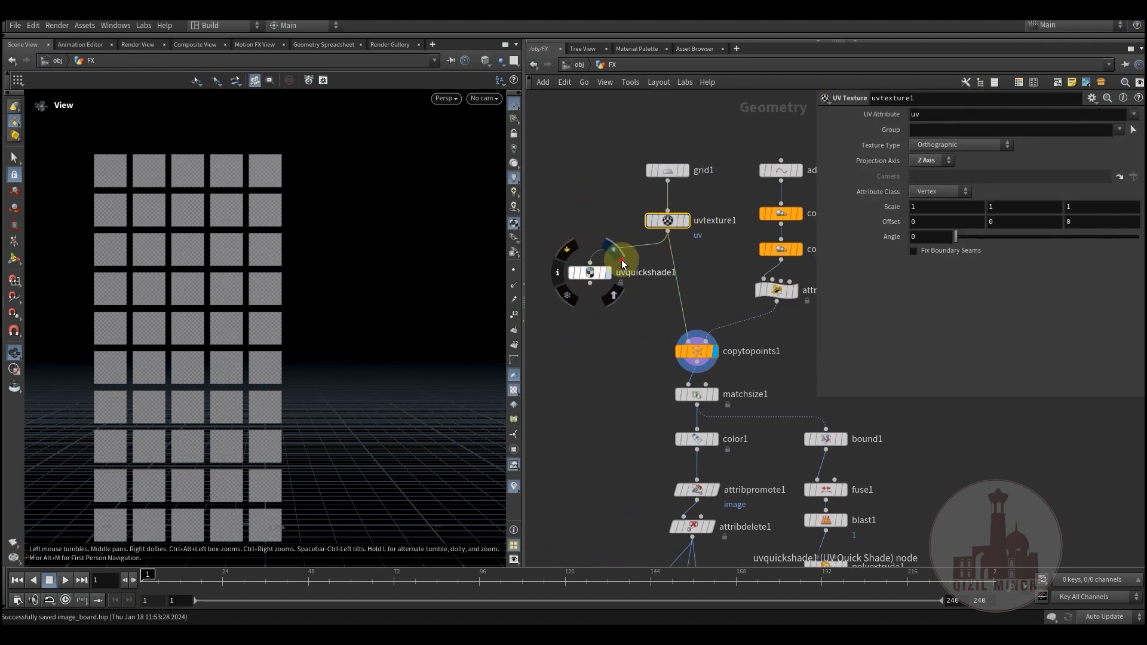
pyautogui.click(606, 273)
pyautogui.click(593, 278)
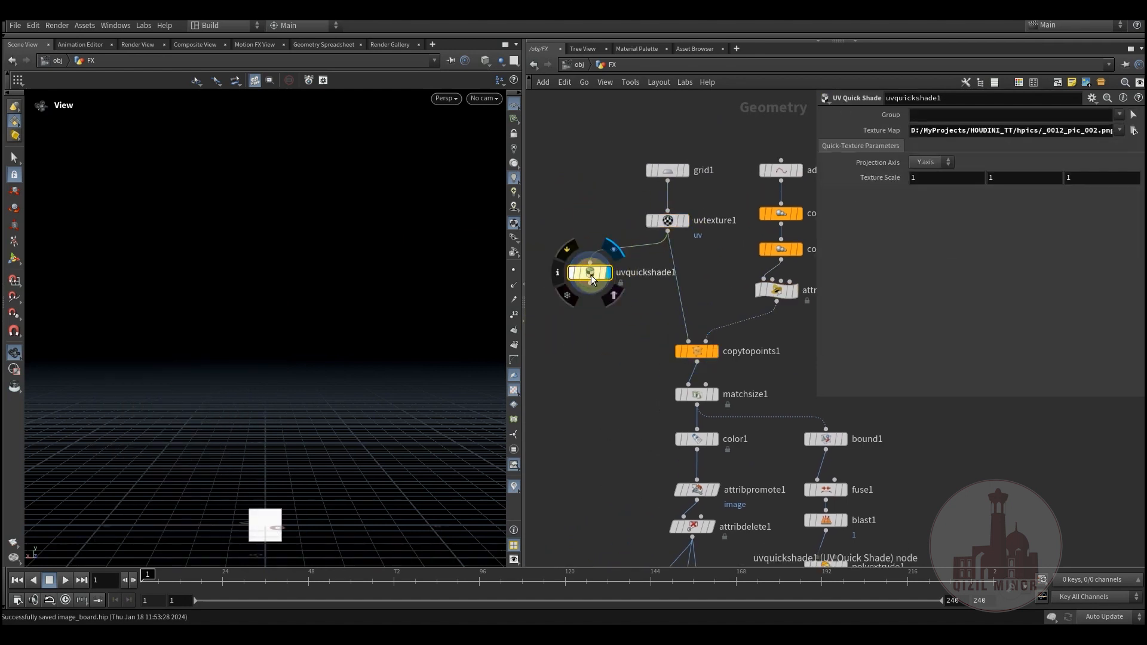
# Step: Set the texture map of uvquickshade1 to D:/MyProjects/HOUDINI_TT/hpics/pic_001.png and check the textured grid
pyautogui.moveTo(290, 463); pyautogui.dragTo(287, 335)
pyautogui.press('g')
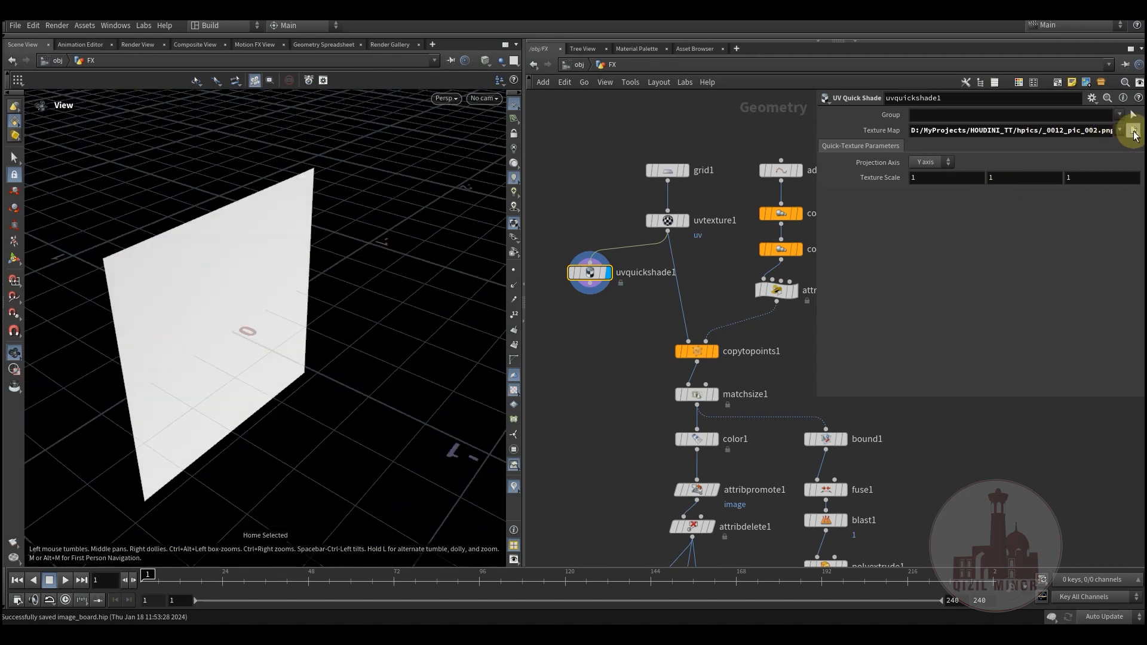
pyautogui.click(1134, 131)
pyautogui.doubleClick(451, 152)
pyautogui.moveTo(256, 320); pyautogui.dragTo(97, 179)
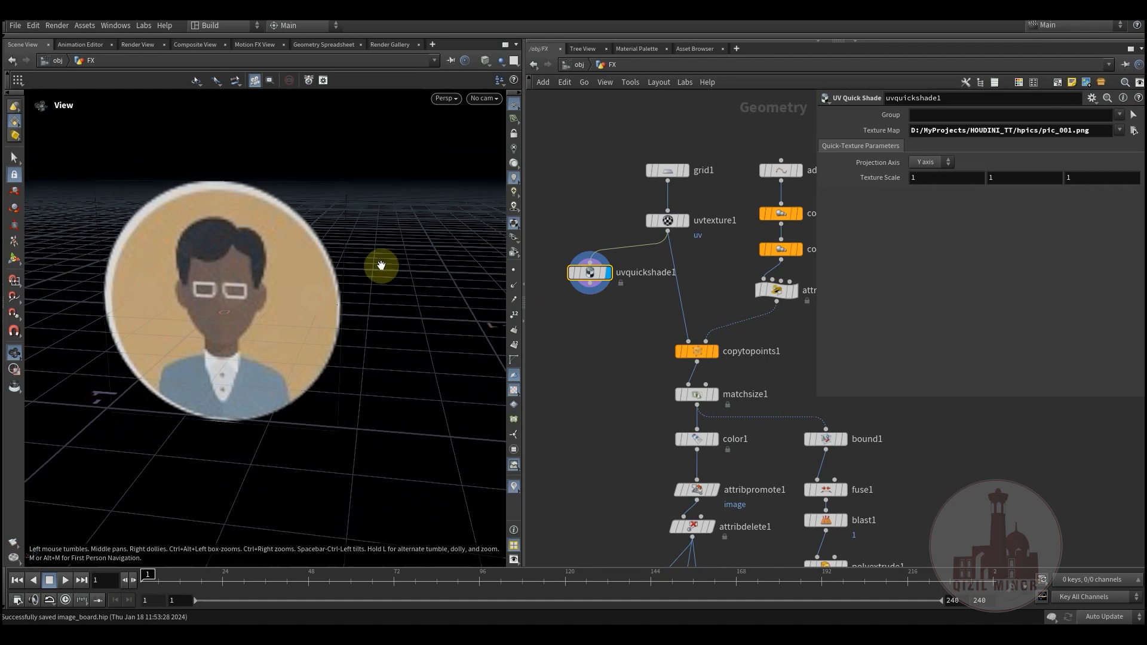
pyautogui.moveTo(235, 290); pyautogui.dragTo(206, 146)
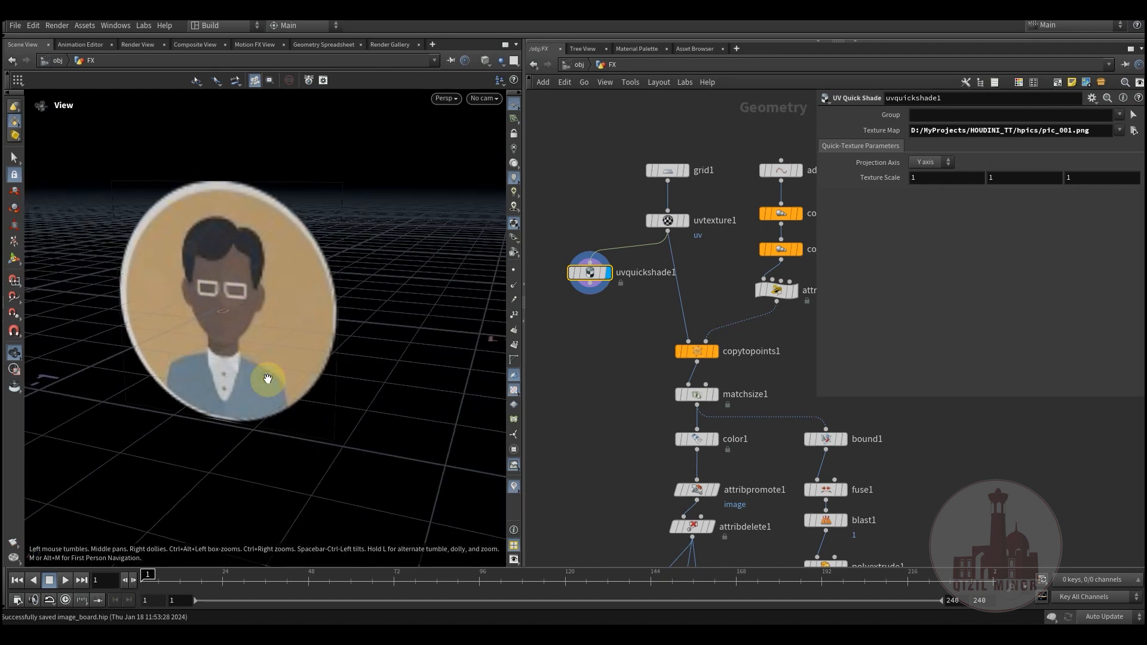
pyautogui.moveTo(200, 277)
pyautogui.mouseDown()
pyautogui.moveTo(205, 294)
pyautogui.moveTo(220, 273)
pyautogui.mouseUp()
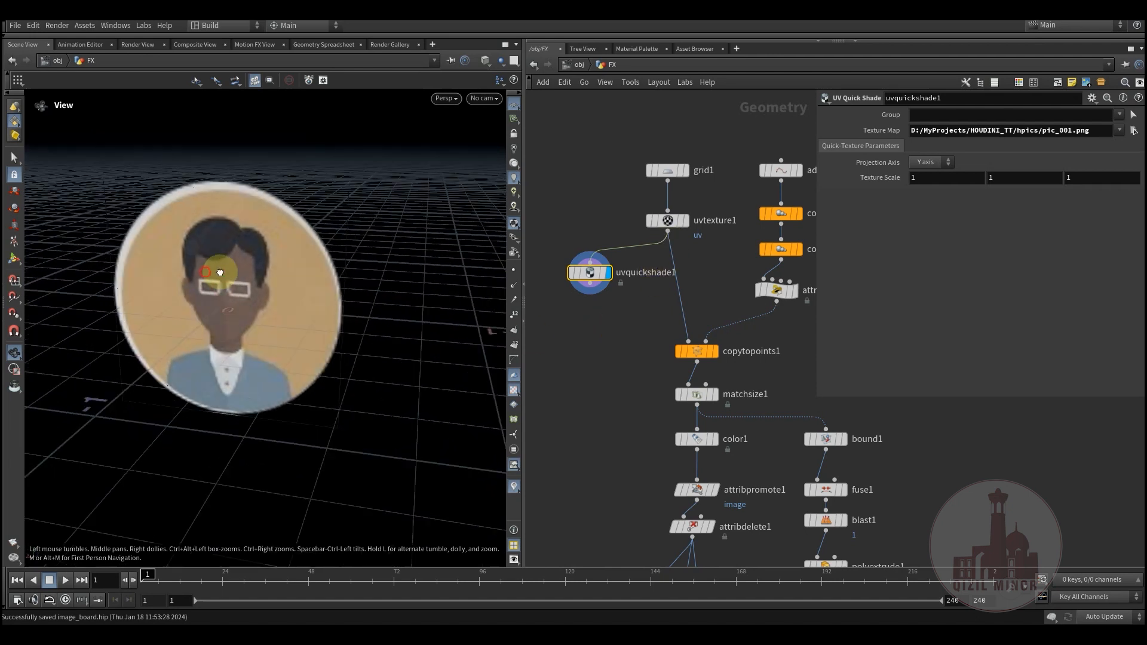
# Step: Display the output of copytopoints1 and show its parameters
pyautogui.click(711, 350)
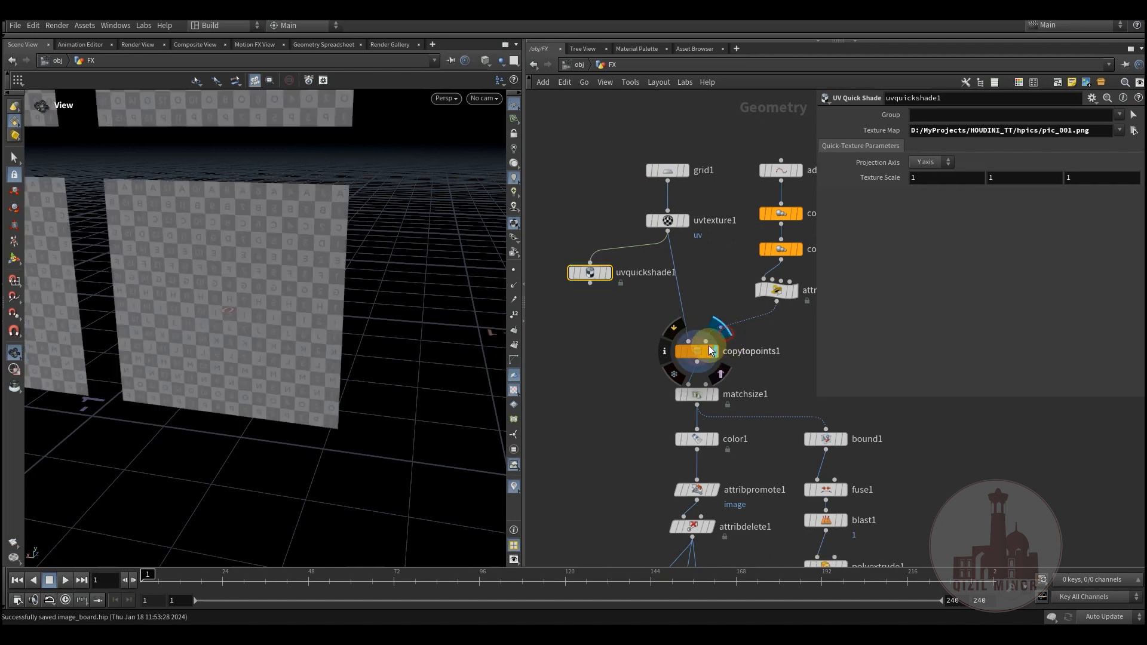
pyautogui.click(705, 351)
pyautogui.moveTo(177, 231); pyautogui.dragTo(348, 343)
# Step: Rewire uvquickshade1 to branch off the output of copytopoints1, and display the textured copies
pyautogui.moveTo(590, 272); pyautogui.dragTo(586, 438)
pyautogui.click(589, 430)
pyautogui.click(605, 439)
pyautogui.moveTo(332, 213); pyautogui.dragTo(337, 325, button='middle')
pyautogui.moveTo(337, 326); pyautogui.dragTo(215, 328, button='right')
pyautogui.moveTo(215, 328); pyautogui.dragTo(223, 372, button='middle')
pyautogui.moveTo(223, 373); pyautogui.dragTo(231, 329, button='right')
pyautogui.moveTo(231, 330); pyautogui.dragTo(235, 330)
pyautogui.moveTo(591, 370); pyautogui.dragTo(535, 423, button='middle')
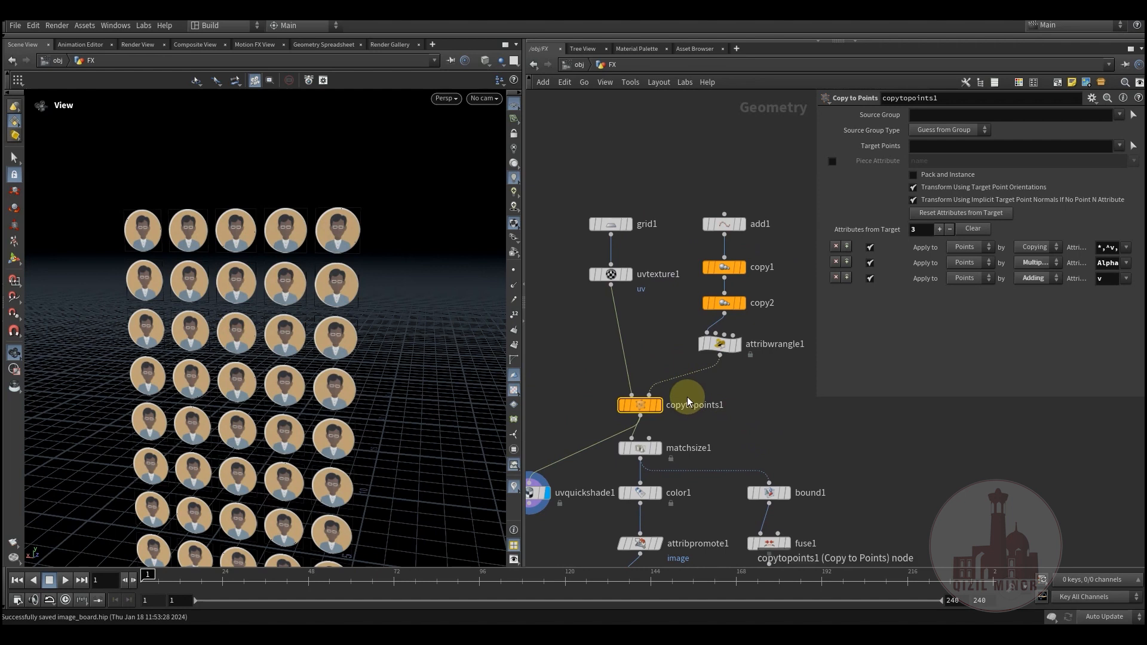
pyautogui.moveTo(739, 402); pyautogui.dragTo(710, 365, button='middle')
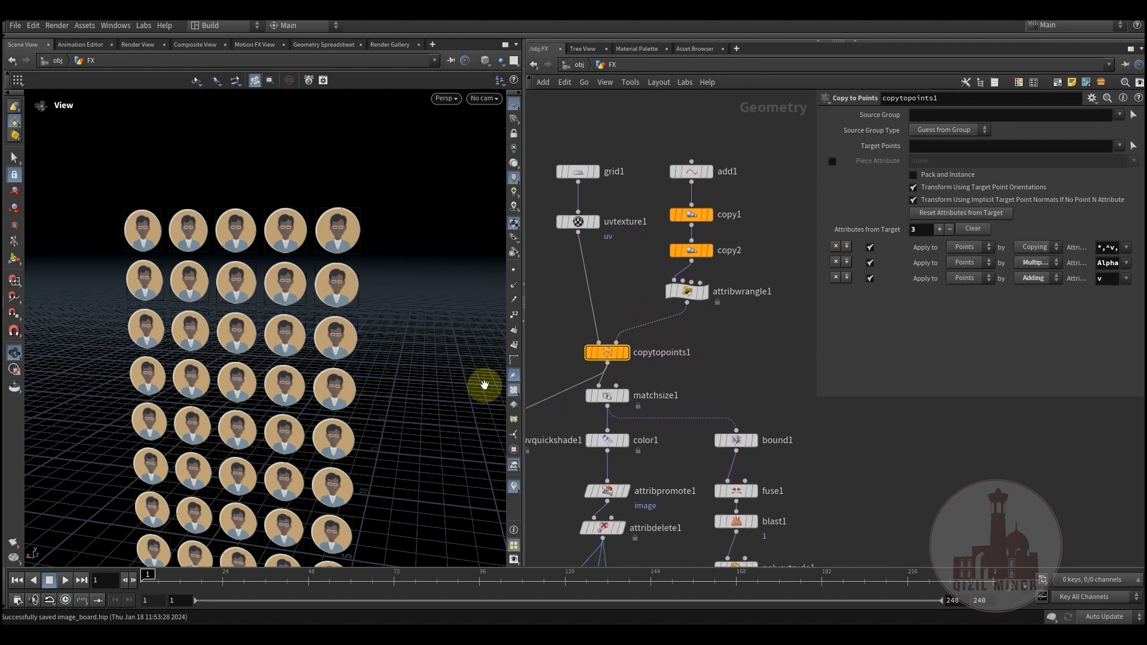
# Step: Switch to Photoshop and examine the masked portrait layers pic_001 to pic_012
pyautogui.click(352, 635)
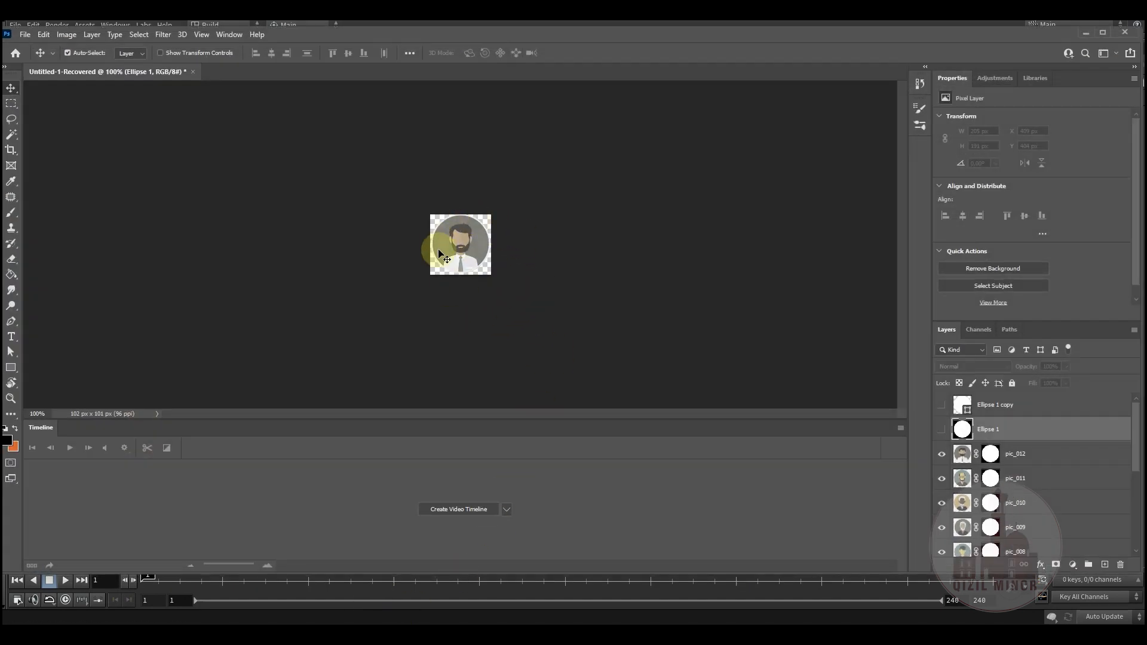
pyautogui.scroll(-4, 964, 451)
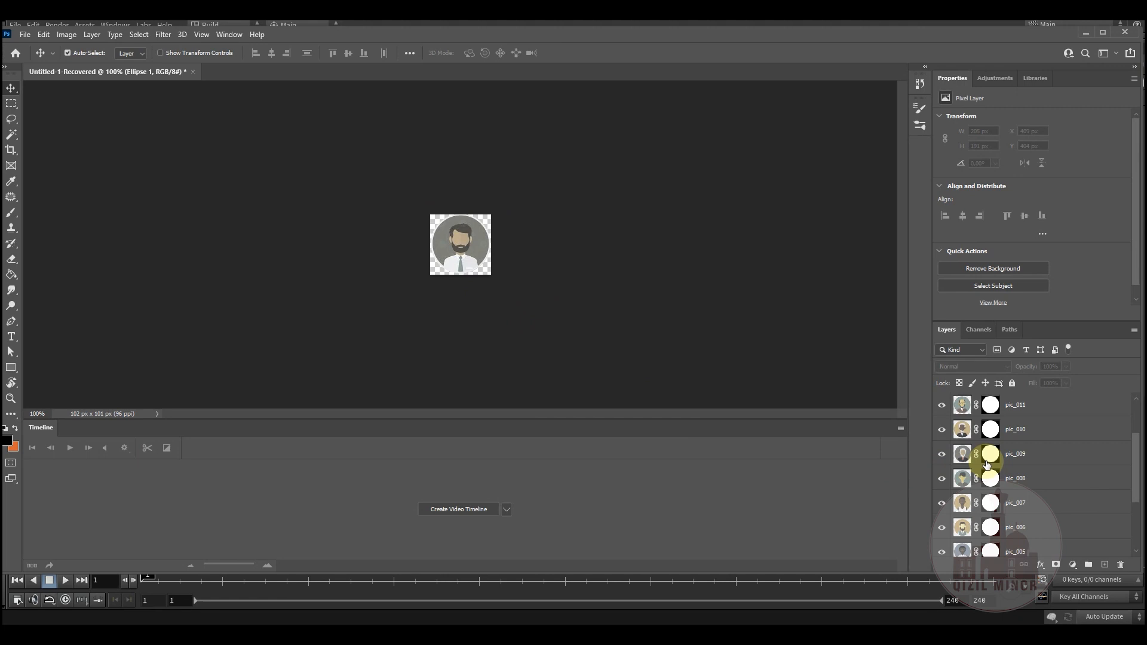
pyautogui.moveTo(1040, 322); pyautogui.dragTo(1042, 218)
pyautogui.scroll(3, 980, 388)
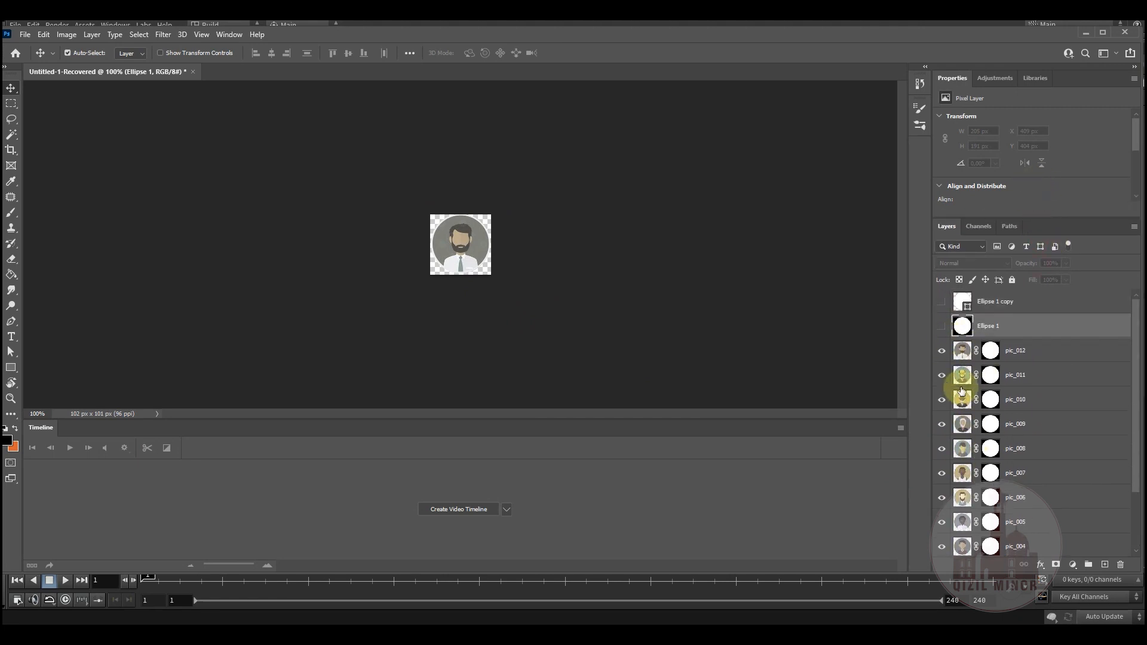
pyautogui.scroll(-3, 965, 459)
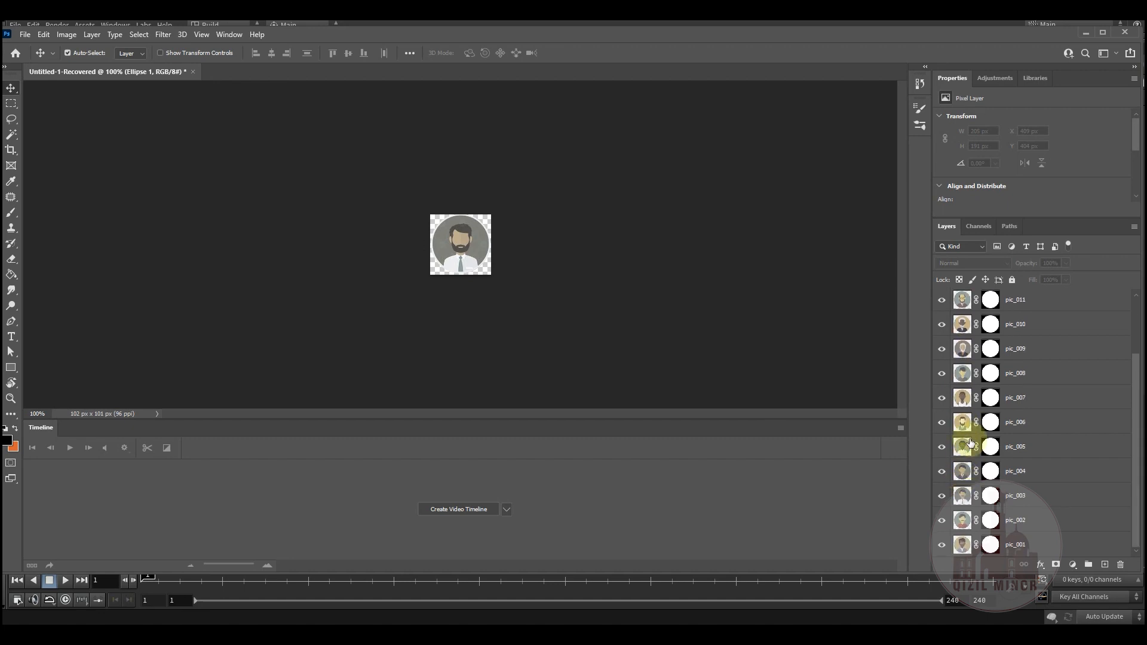
pyautogui.scroll(3, 971, 363)
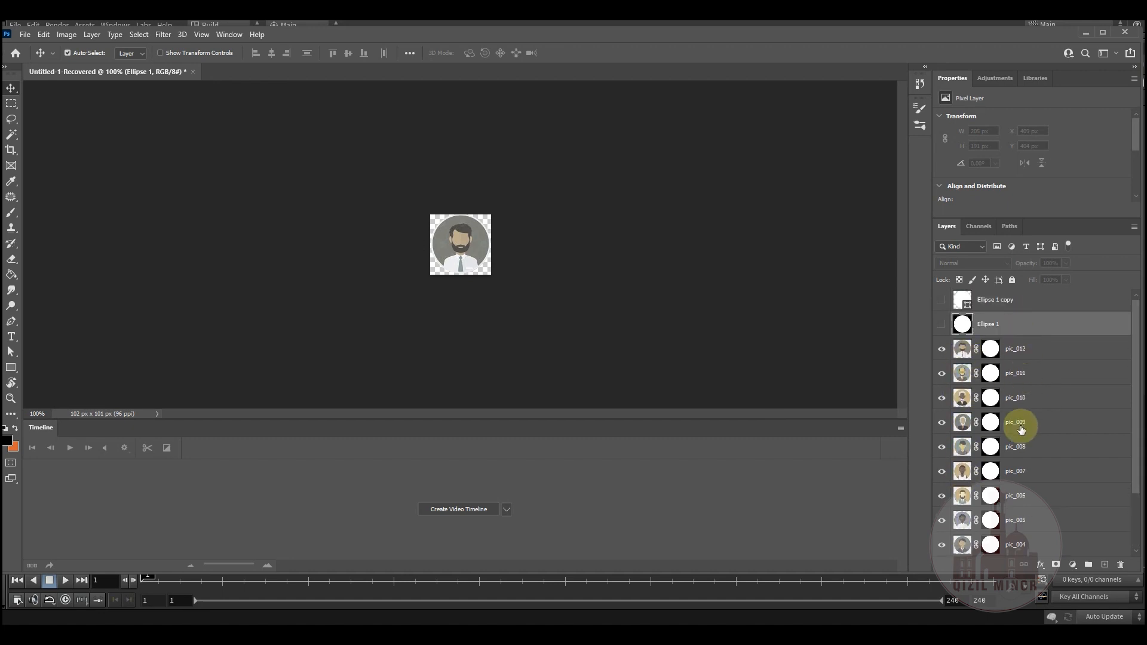
pyautogui.scroll(-3, 1019, 454)
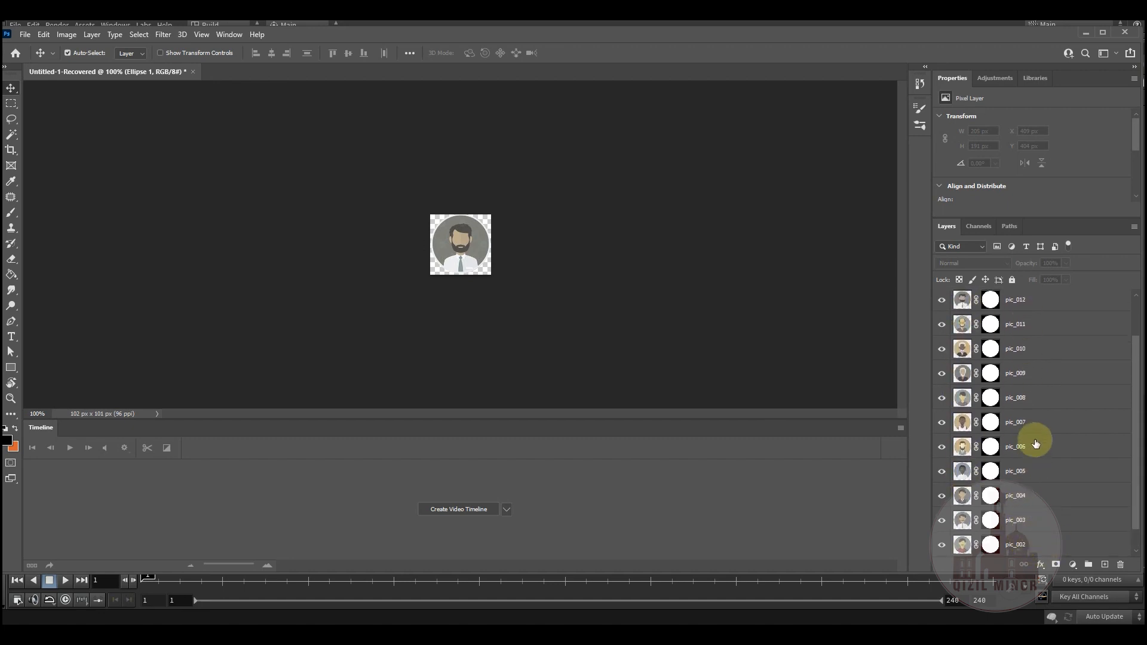
pyautogui.scroll(3, 1032, 412)
# Step: Look at the document's available export options and close them without exporting
pyautogui.click(25, 34)
pyautogui.moveTo(91, 219)
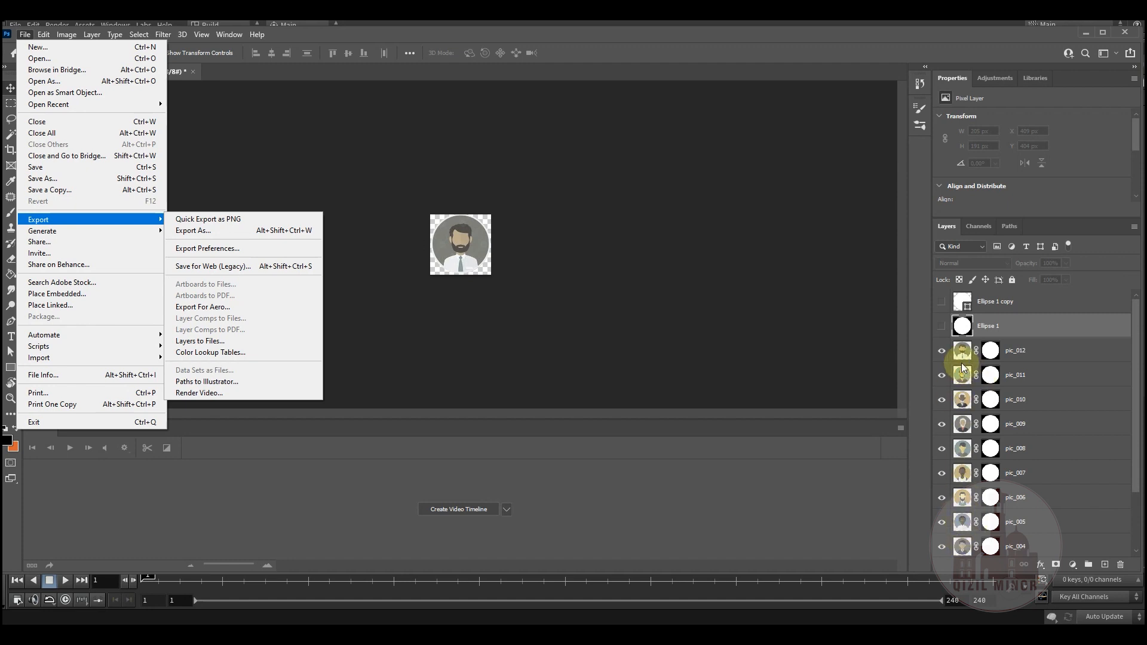
pyautogui.click(590, 286)
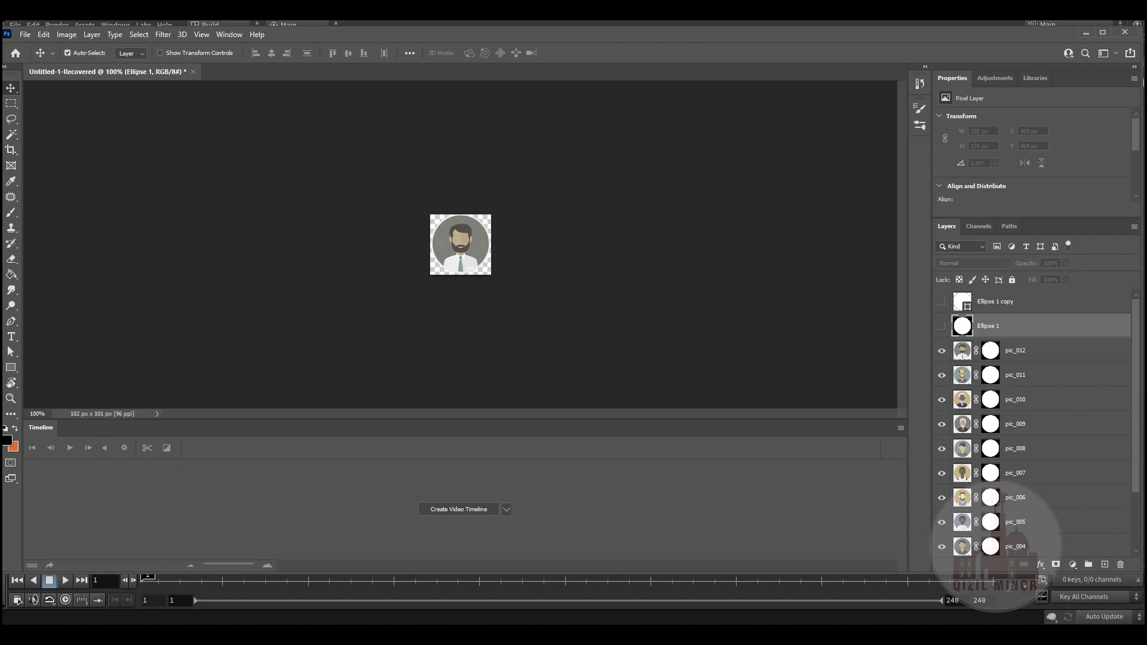
# Step: Switch to the hpics folder in File Explorer and preview pic_008.png, pic_001.png and pic_012.png
pyautogui.moveTo(79, 600)
pyautogui.click(63, 575)
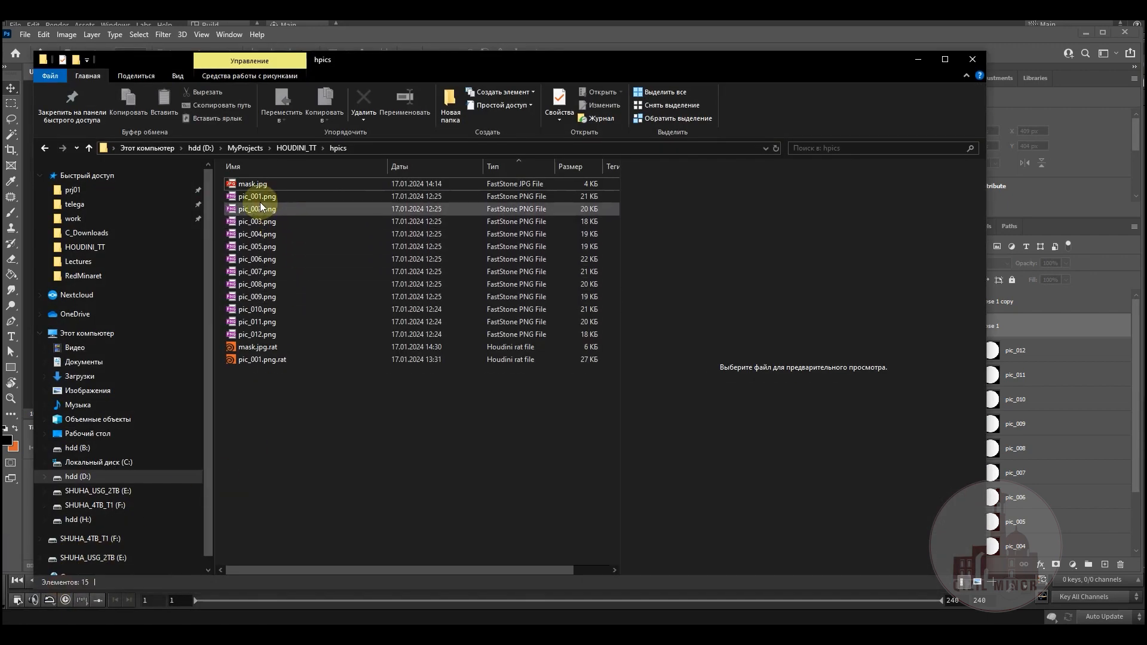
pyautogui.click(256, 284)
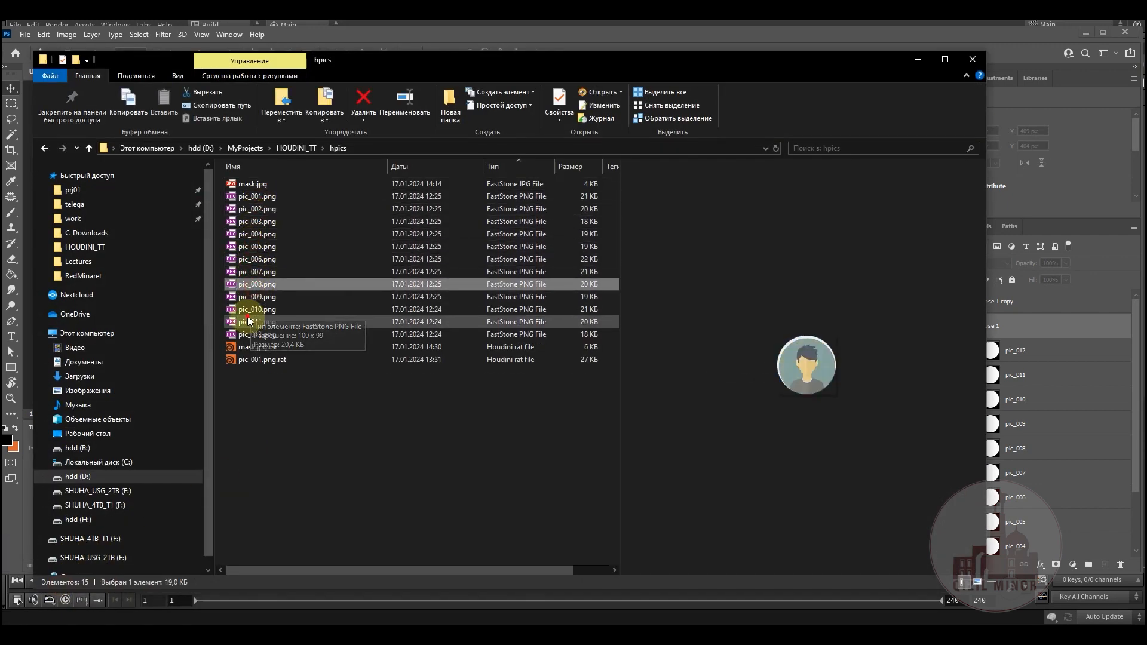
pyautogui.click(256, 196)
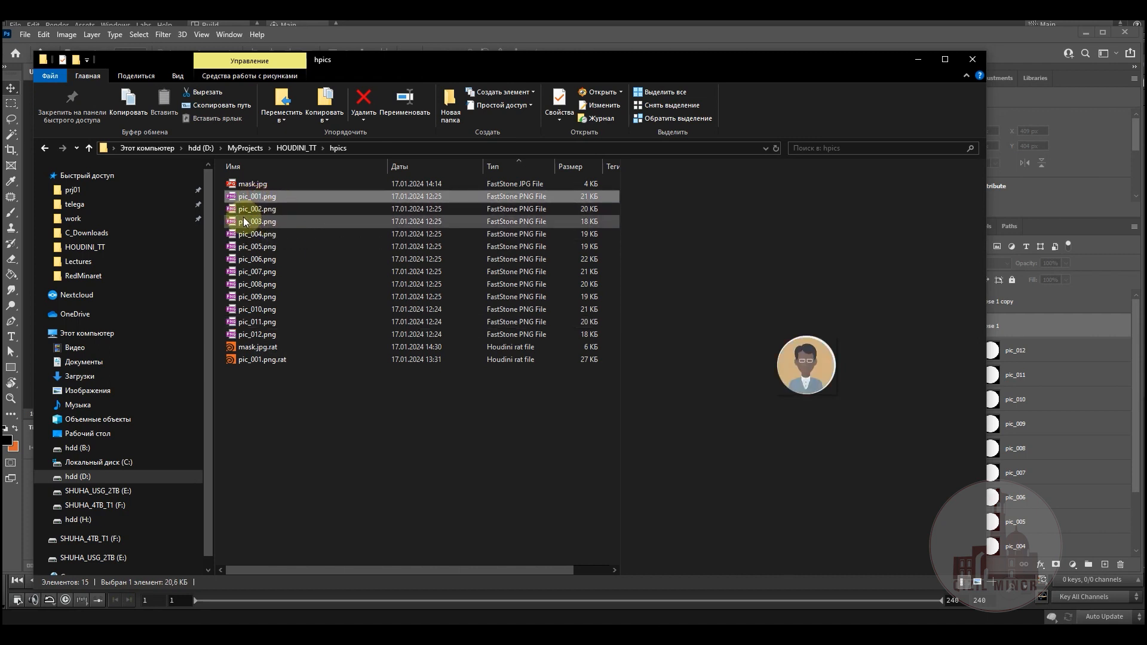
pyautogui.click(250, 334)
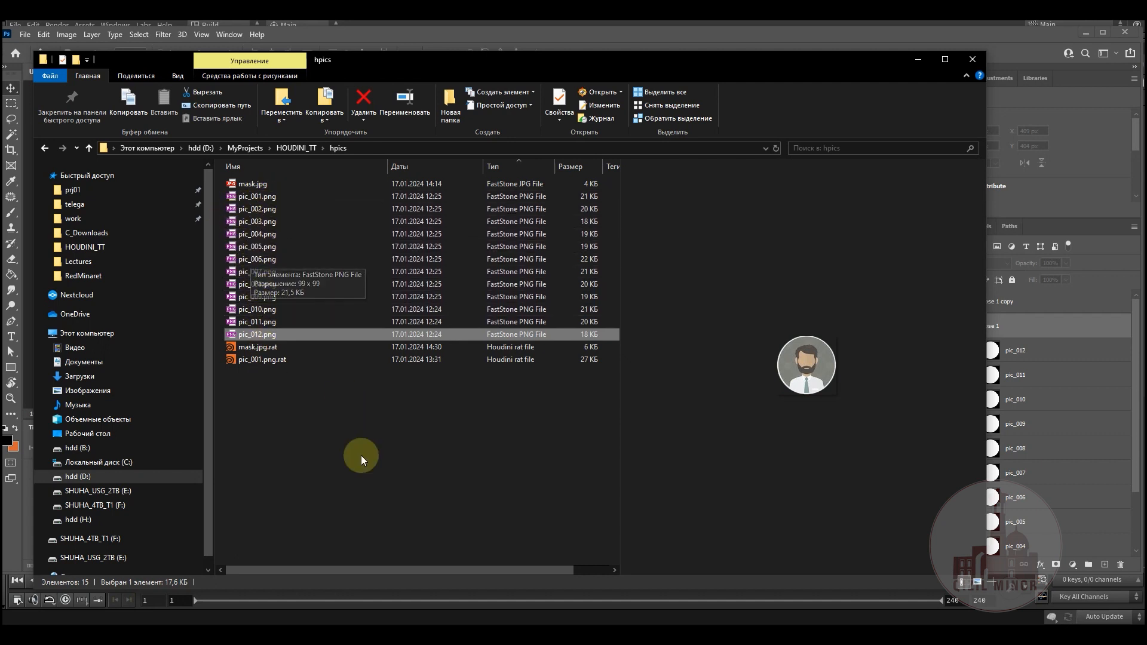
pyautogui.click(388, 462)
pyautogui.click(917, 61)
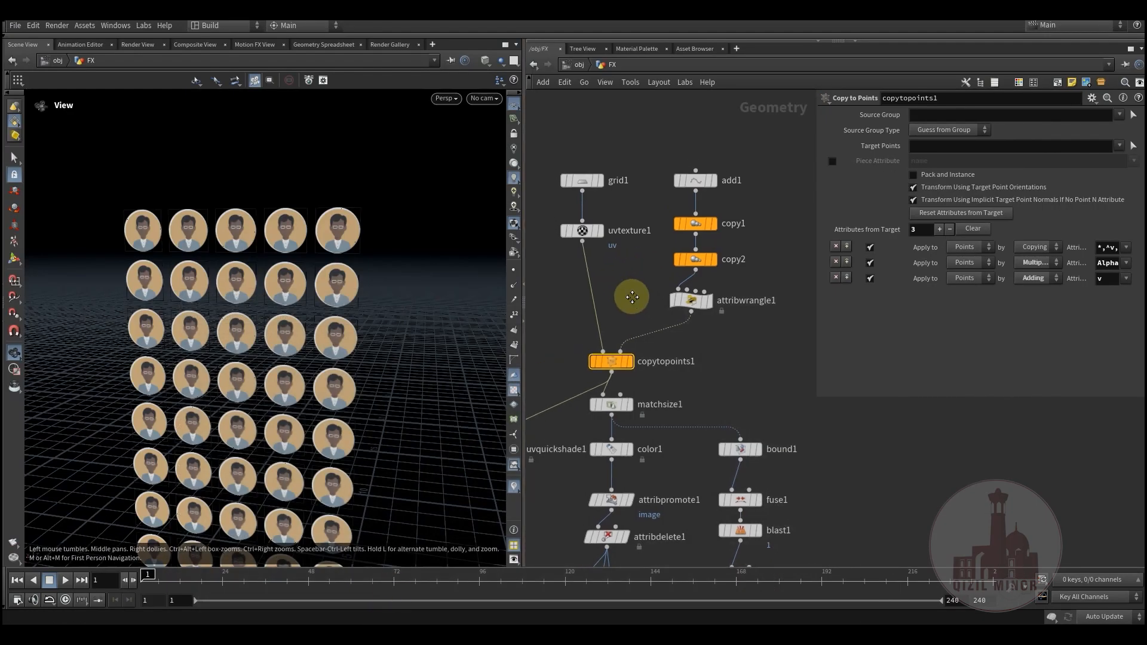
# Step: Back in Houdini, select attribwrangle1 and open its geometry spreadsheet
pyautogui.moveTo(583, 154); pyautogui.dragTo(778, 384)
pyautogui.click(745, 382)
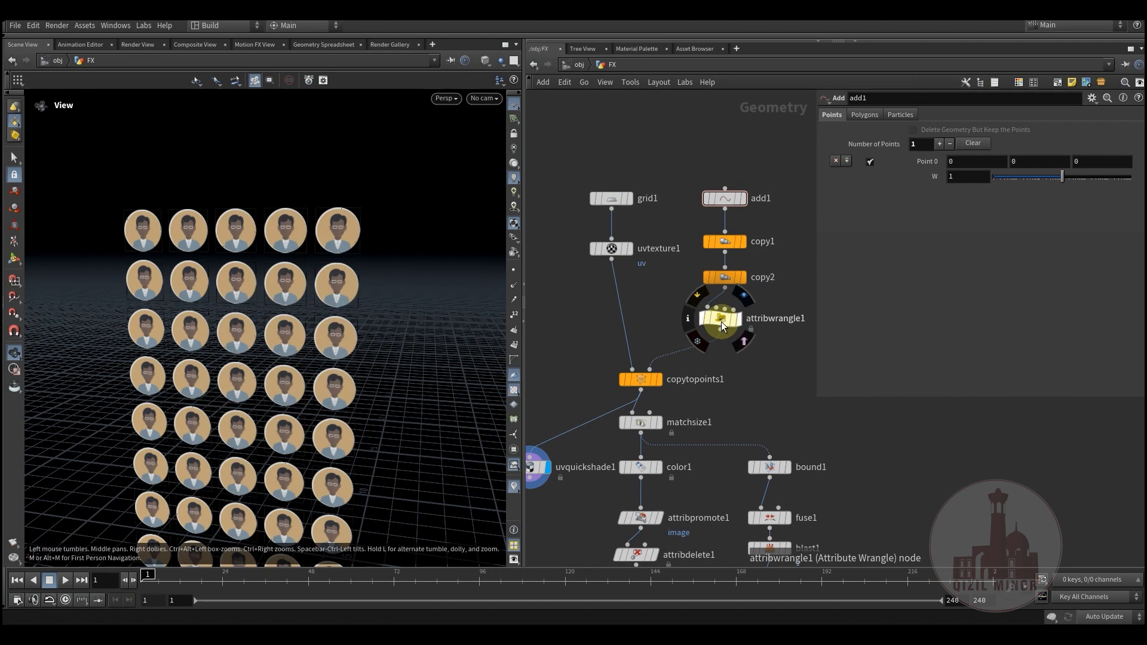
pyautogui.click(722, 326)
pyautogui.moveTo(751, 379); pyautogui.dragTo(676, 363, button='middle')
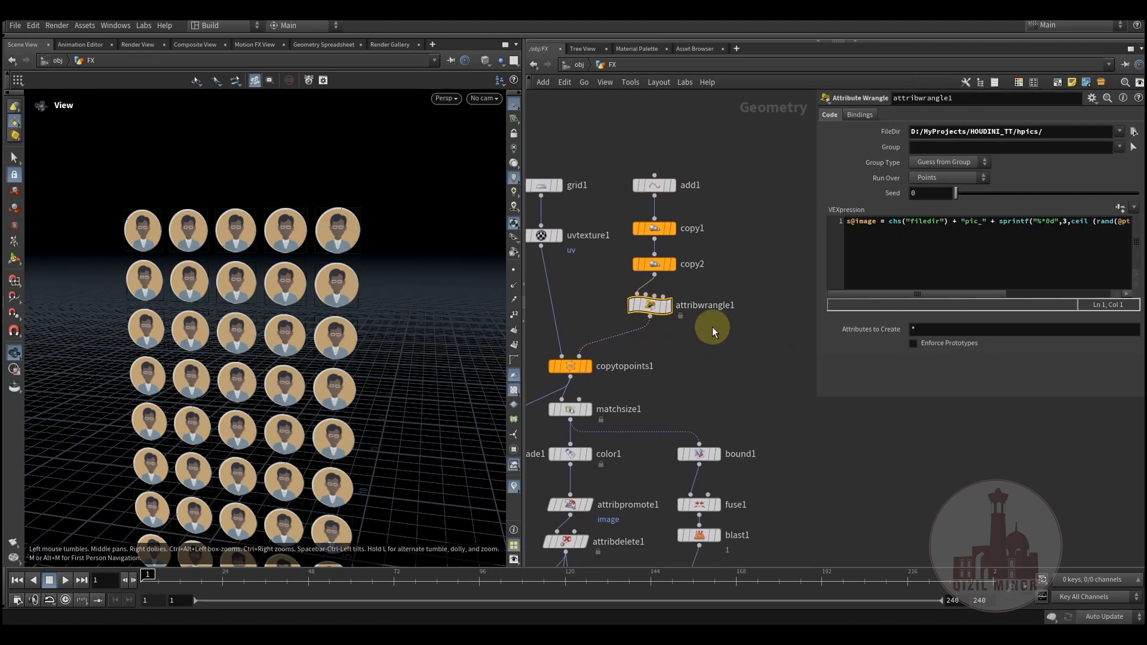
pyautogui.rightClick(648, 305)
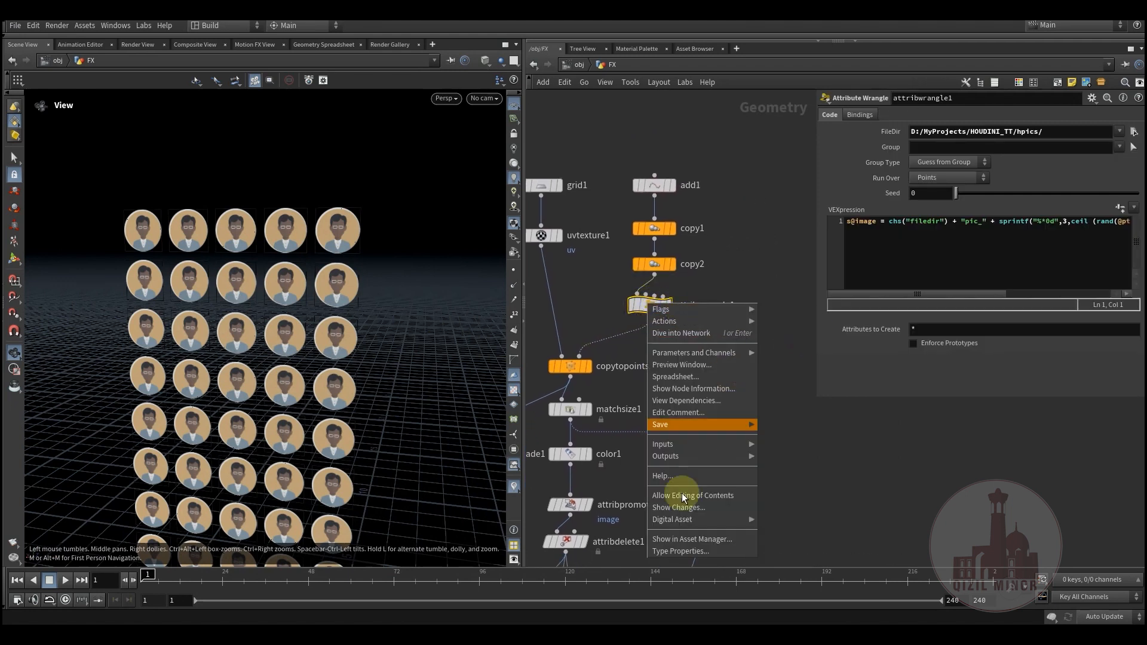
pyautogui.click(675, 376)
# Step: Arrange the spreadsheet window, widen the parameter pane to reveal the full VEXpression, and sort the points by the image attribute
pyautogui.moveTo(705, 284); pyautogui.dragTo(321, 279)
pyautogui.moveTo(505, 482); pyautogui.dragTo(744, 555)
pyautogui.moveTo(355, 298); pyautogui.dragTo(499, 299)
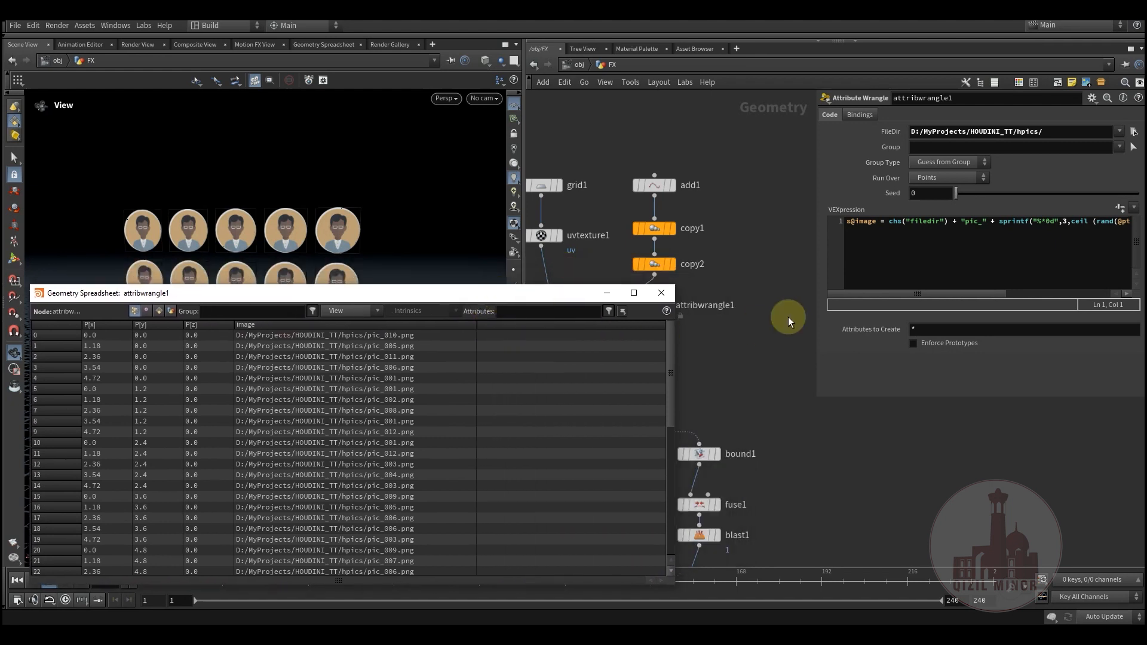
pyautogui.moveTo(813, 341); pyautogui.dragTo(635, 352)
pyautogui.moveTo(511, 302); pyautogui.dragTo(496, 283)
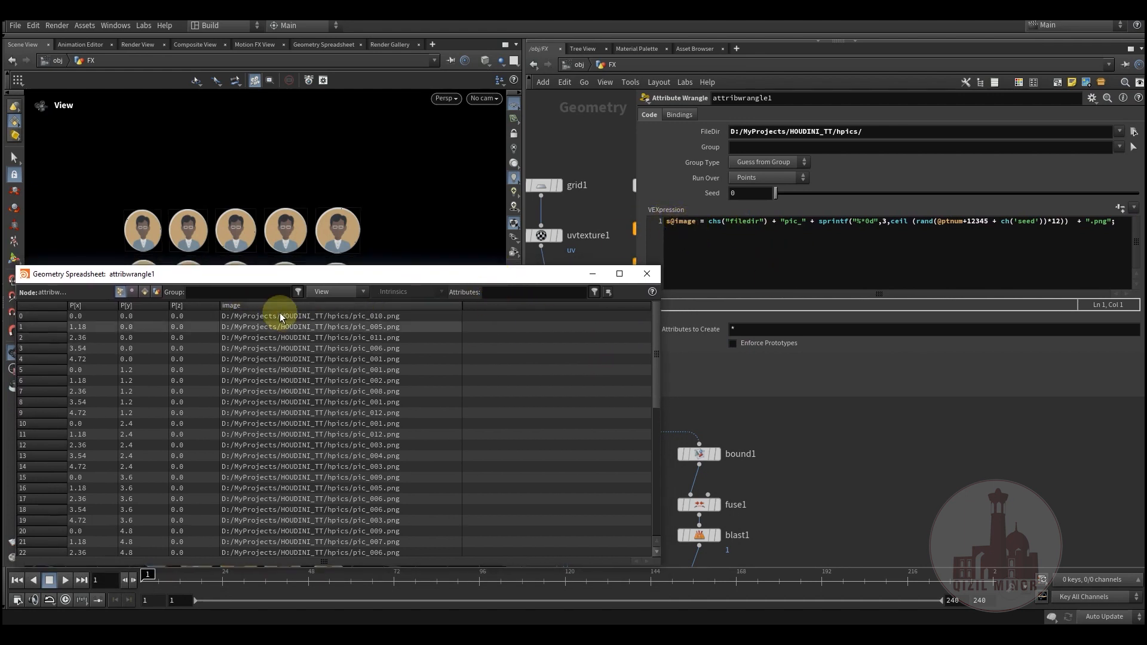
pyautogui.click(383, 306)
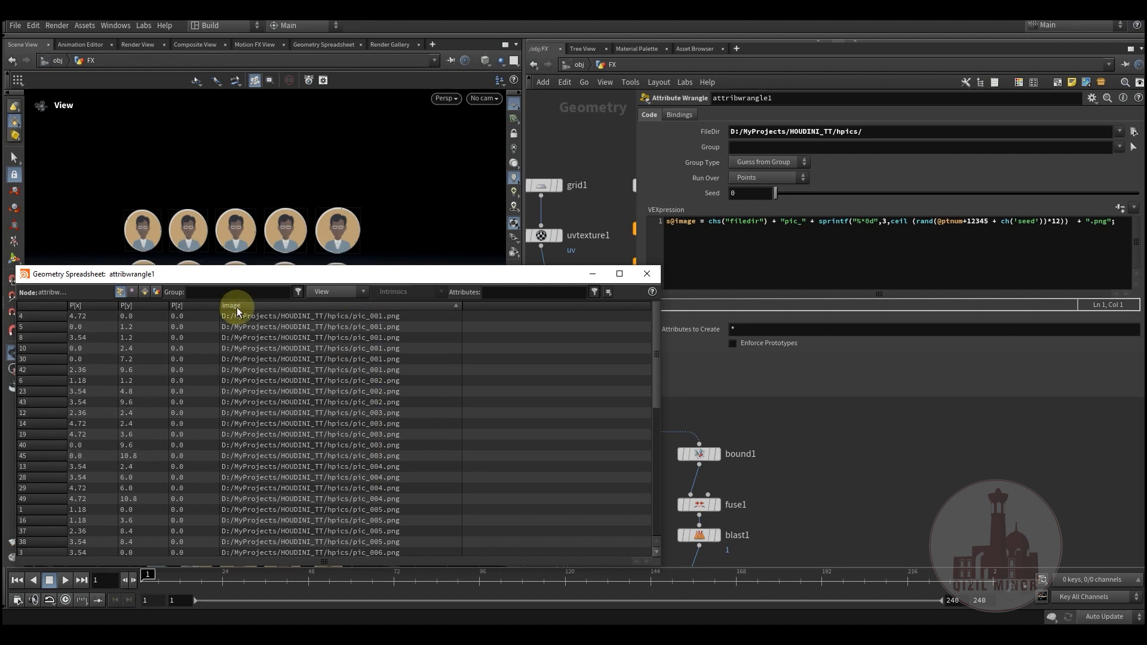
# Step: Move the spreadsheet window clear of attribwrangle1's parameters and highlight the FileDir path that the VEXpression reads
pyautogui.moveTo(472, 282); pyautogui.dragTo(413, 259)
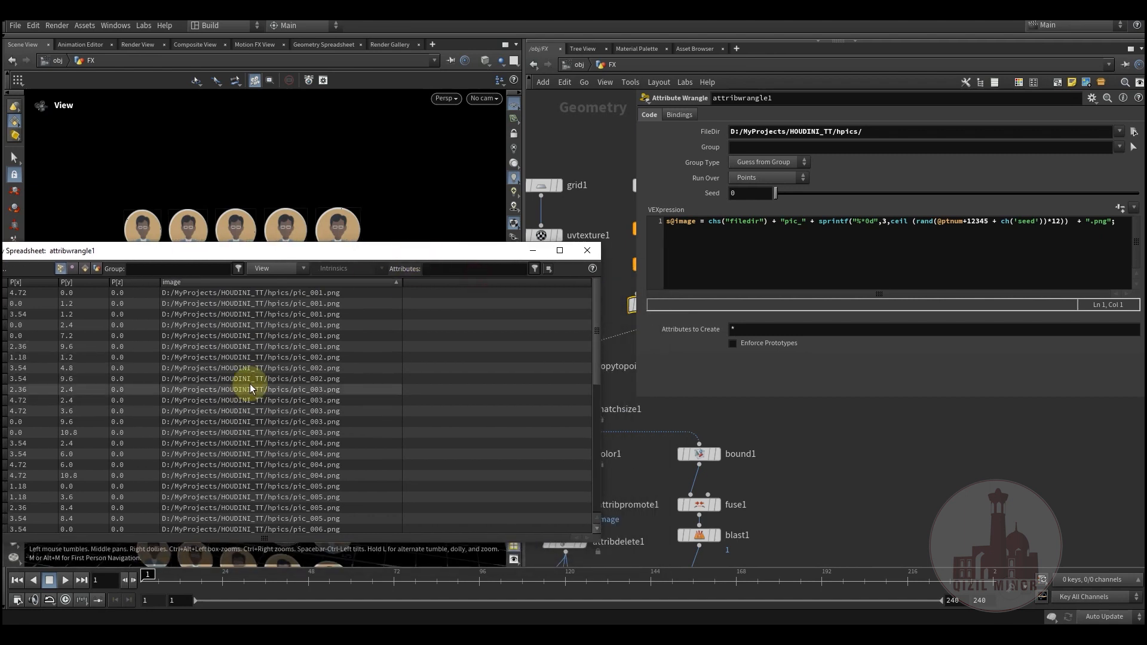
pyautogui.click(693, 248)
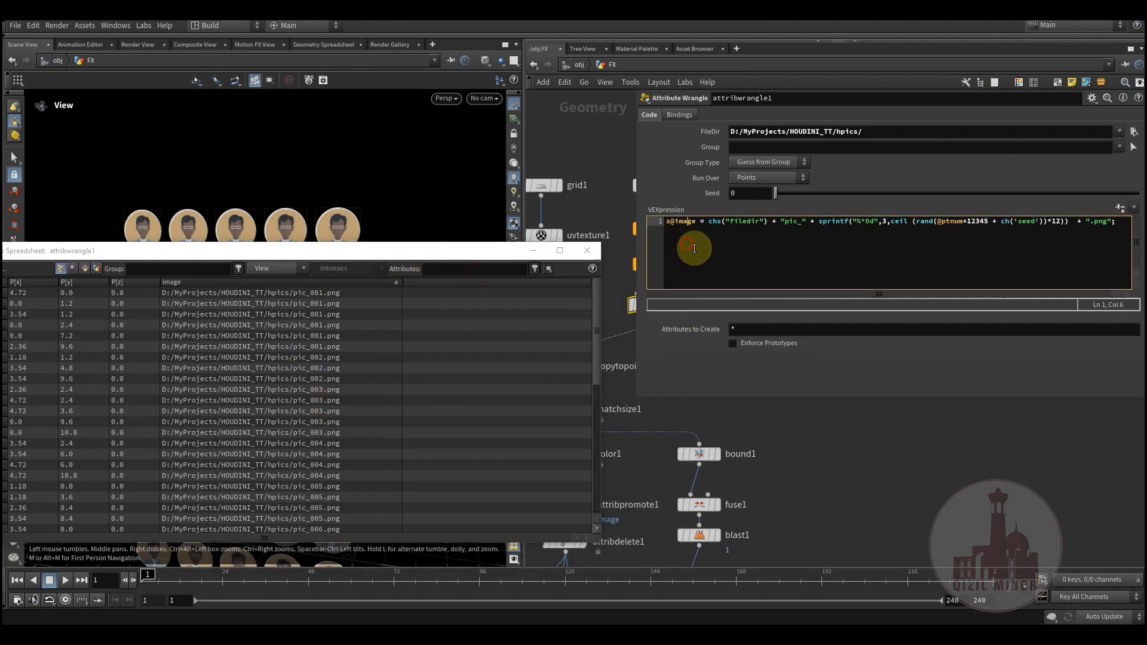
pyautogui.click(710, 237)
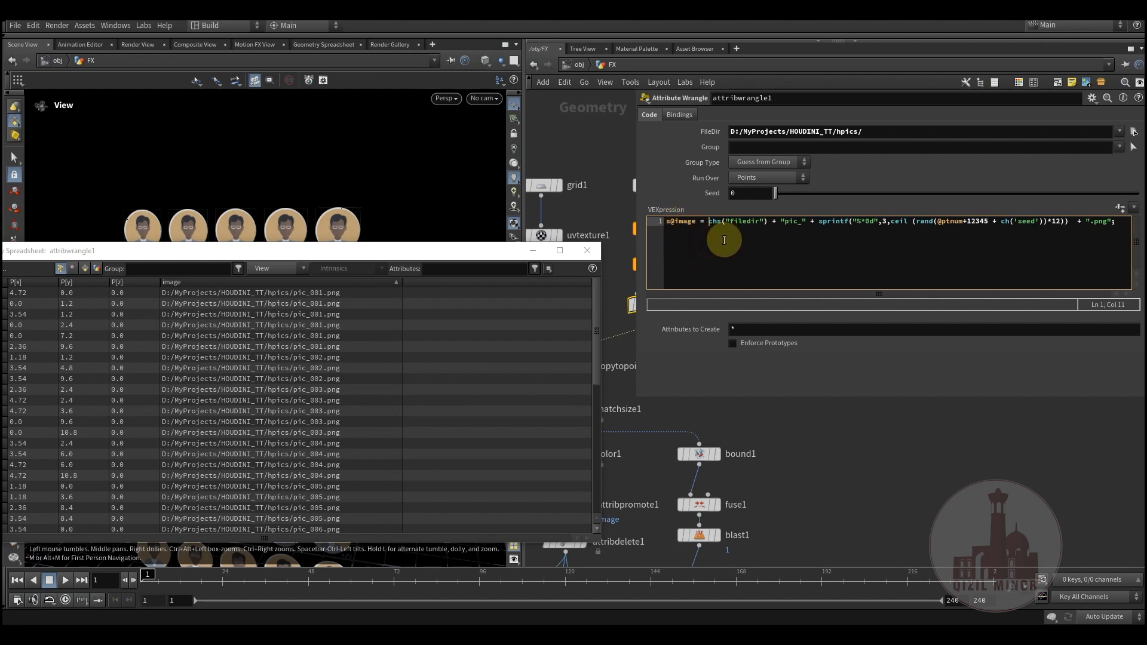
pyautogui.moveTo(866, 132); pyautogui.dragTo(717, 139)
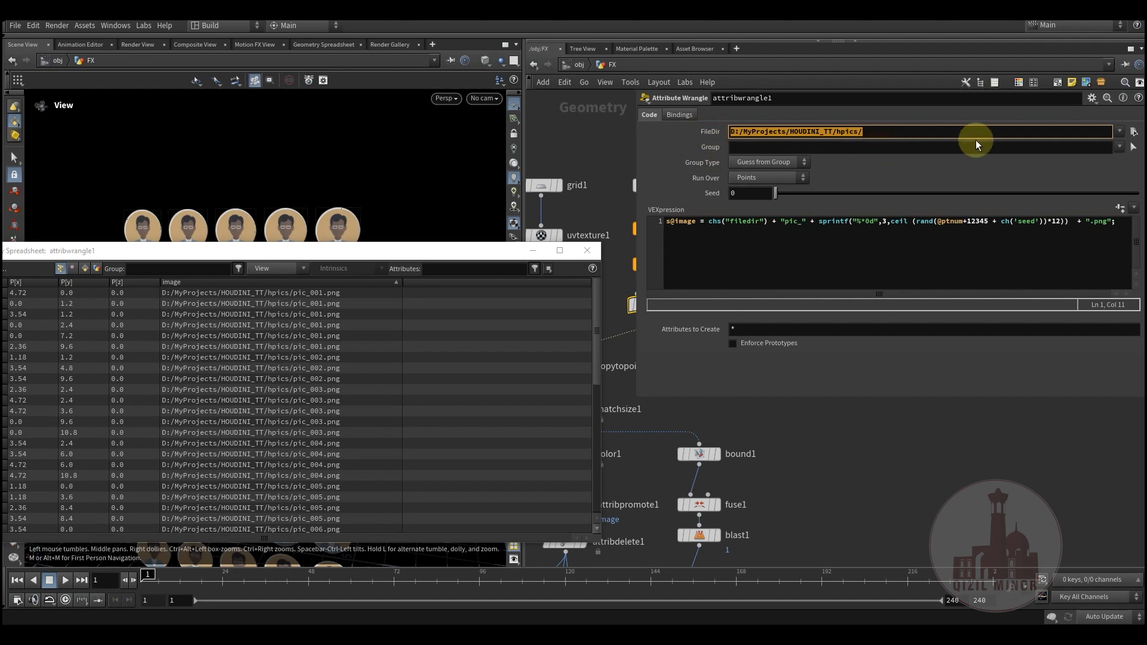
# Step: Open attribwrangle1's parameter interface editor to look at its existing parameters, and close it without changes
pyautogui.click(1091, 98)
pyautogui.click(1012, 113)
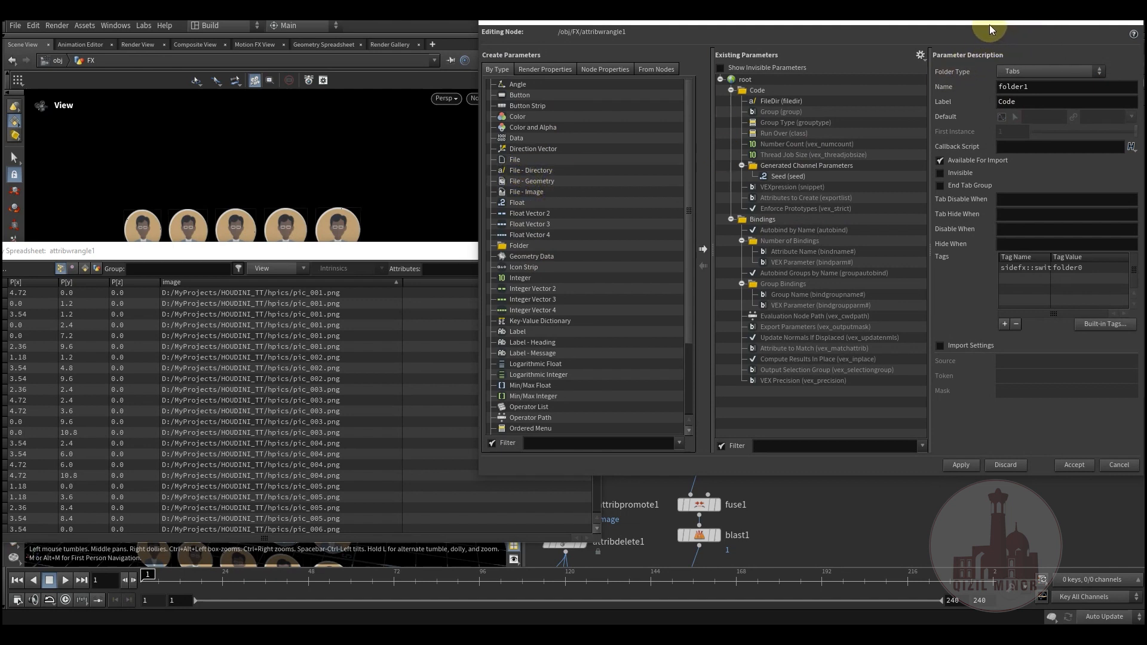
pyautogui.moveTo(990, 24); pyautogui.dragTo(882, 131)
pyautogui.click(1026, 120)
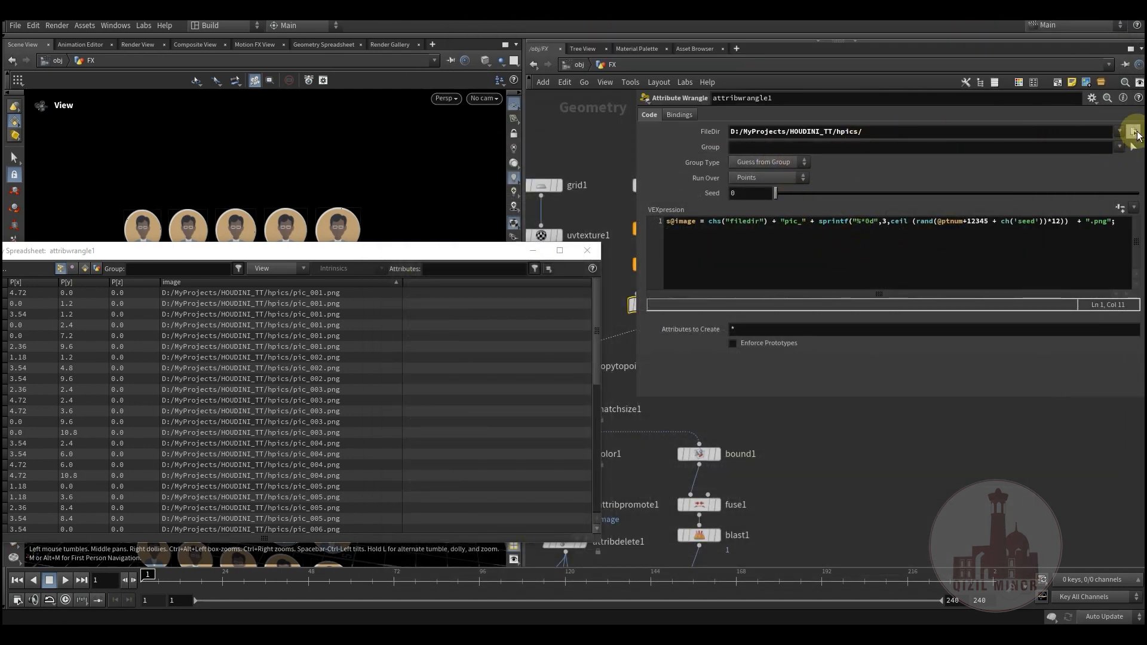
# Step: Highlight the FileDir path again and widen the parameter pane to show the whole VEXpression
pyautogui.moveTo(865, 131); pyautogui.dragTo(705, 130)
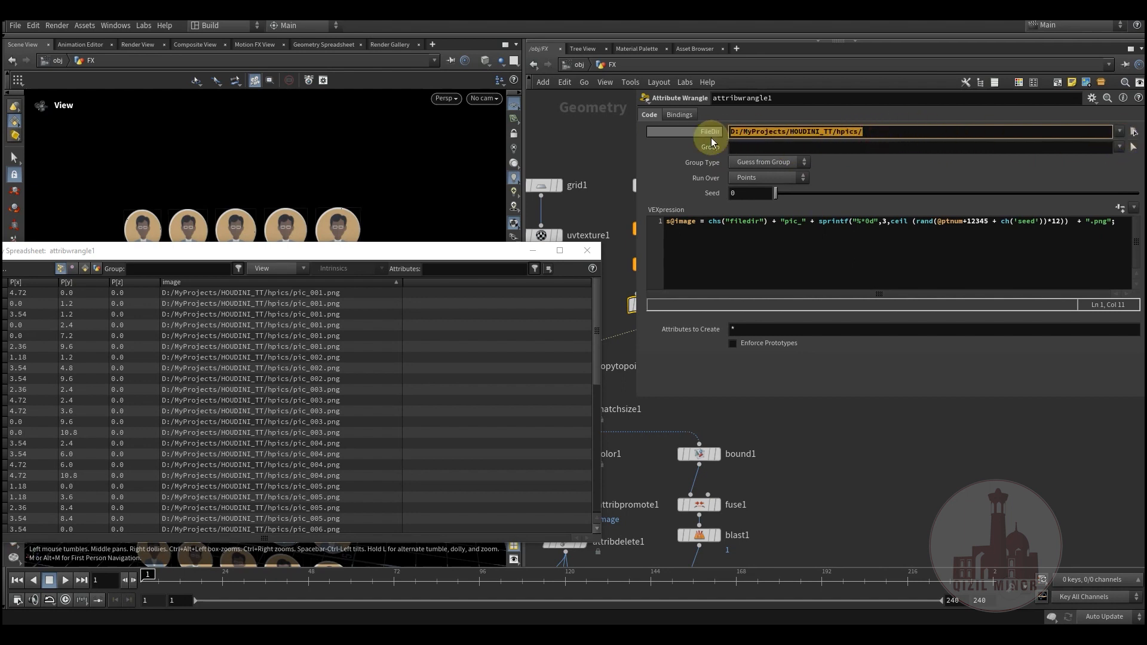
pyautogui.click(700, 256)
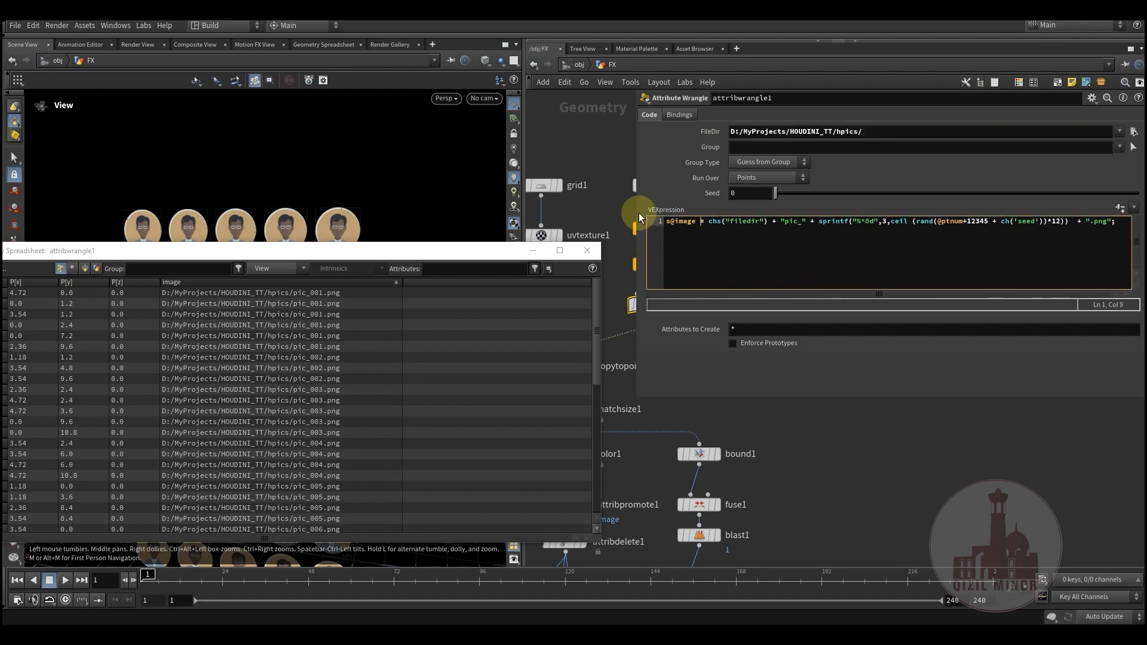
pyautogui.moveTo(640, 213); pyautogui.dragTo(562, 245)
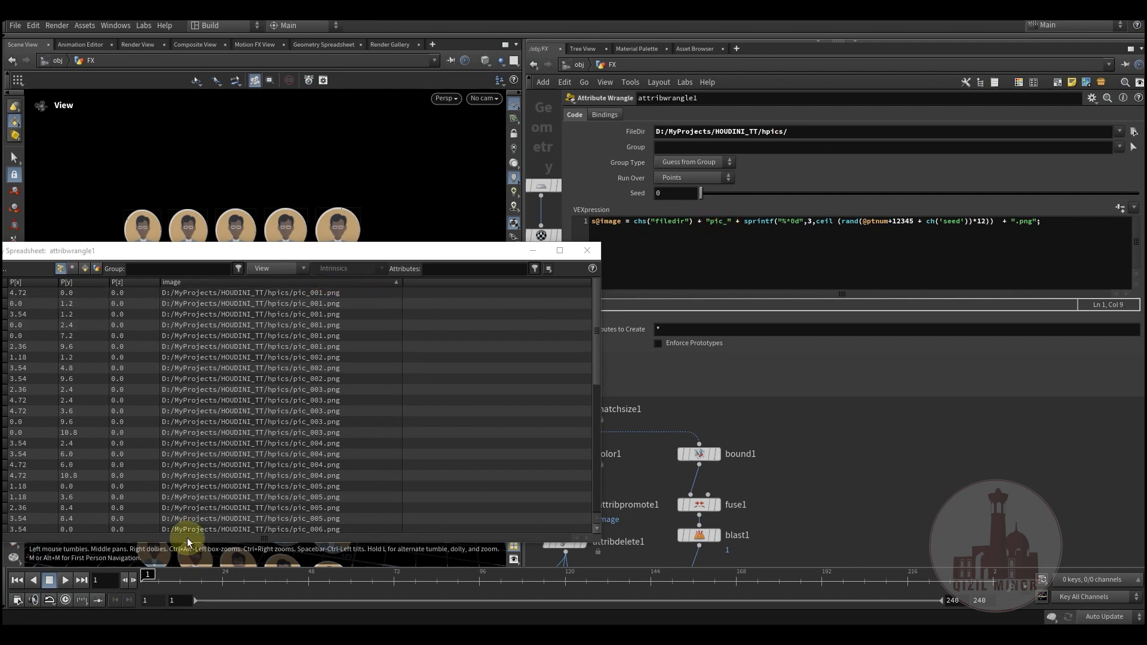
# Step: Switch to the hpics folder in File Explorer, preview pic_001.png and return to Houdini
pyautogui.moveTo(108, 621)
pyautogui.click(116, 574)
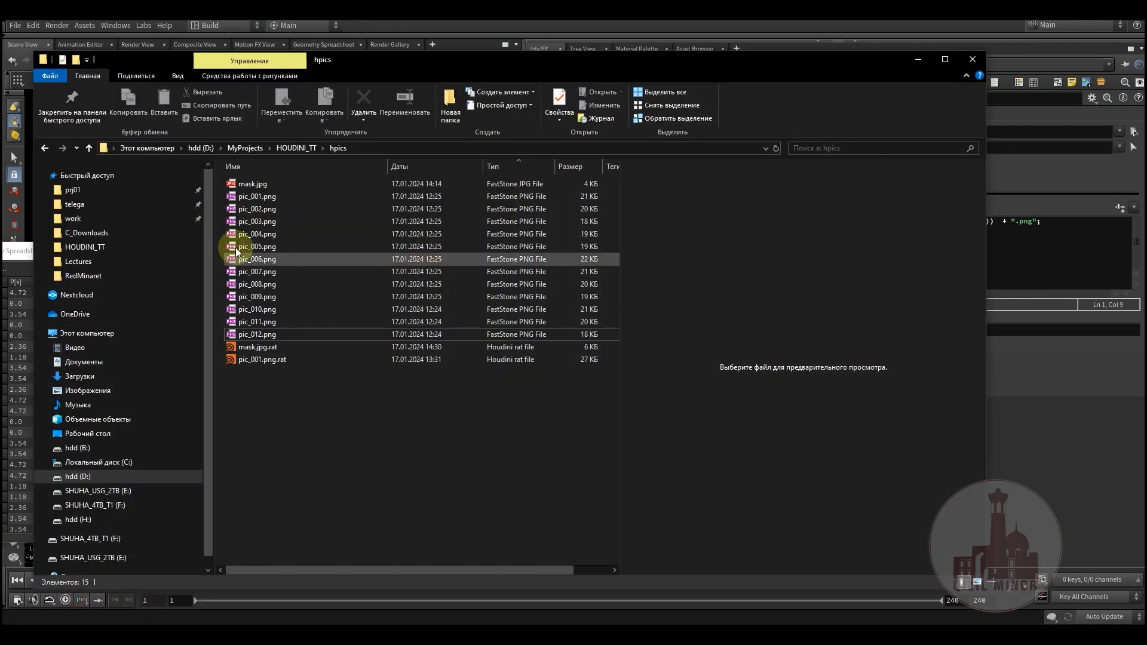
pyautogui.click(255, 197)
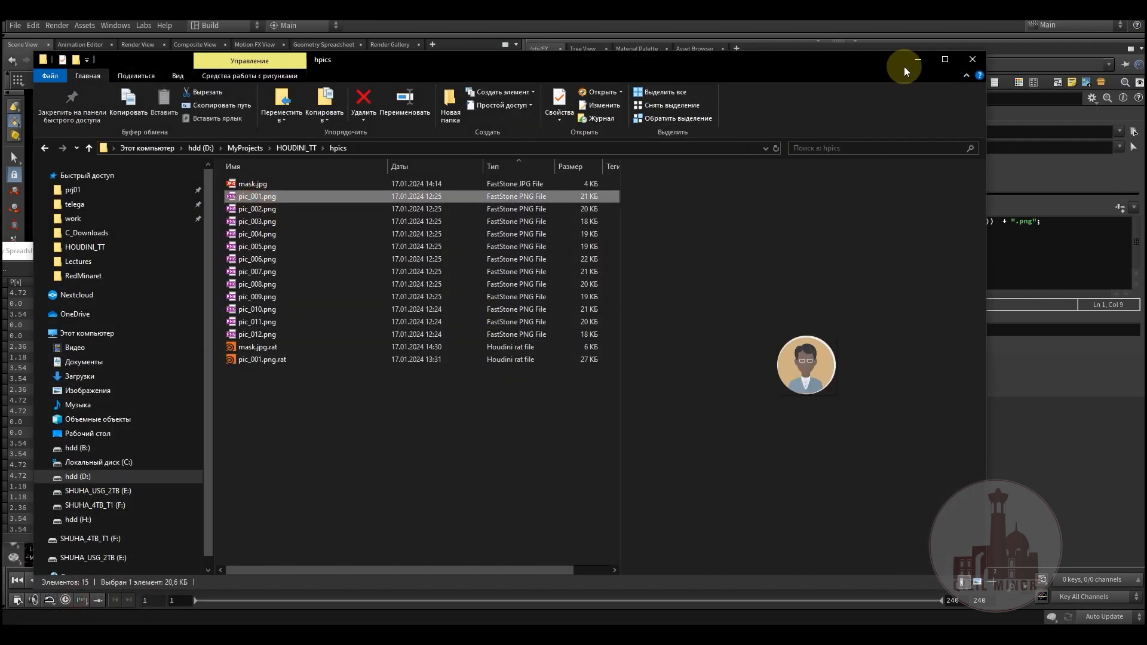
pyautogui.click(907, 63)
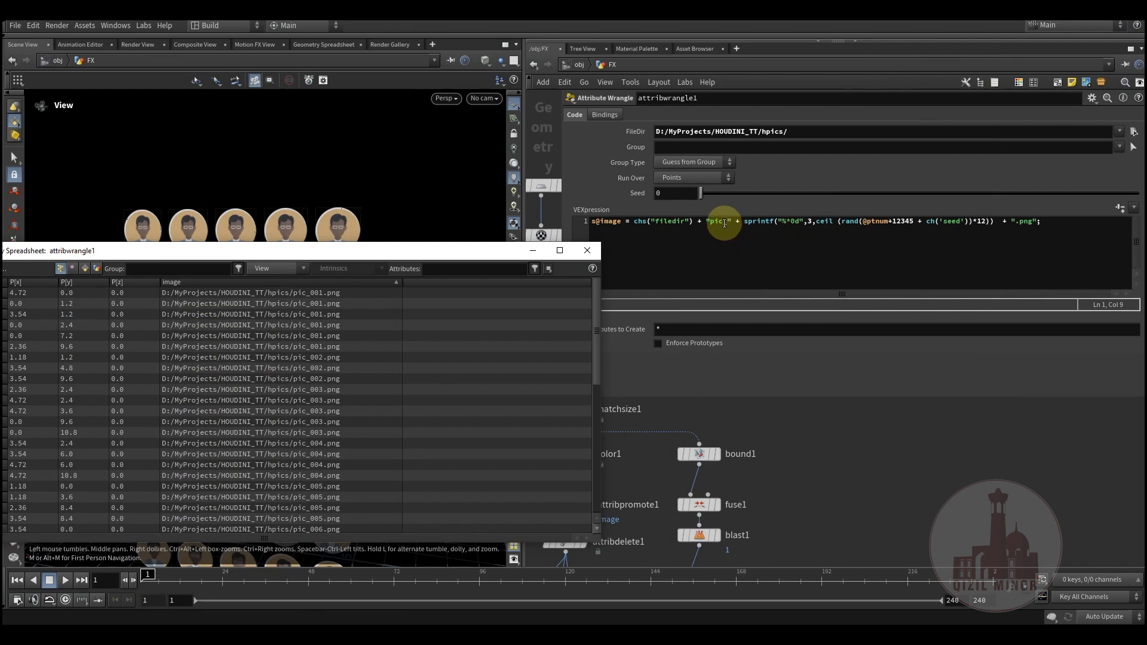
# Step: Highlight the "pic_" prefix and the complete sprintf call in the VEXpression to examine how file names are built
pyautogui.moveTo(733, 226); pyautogui.dragTo(705, 223)
pyautogui.click(735, 258)
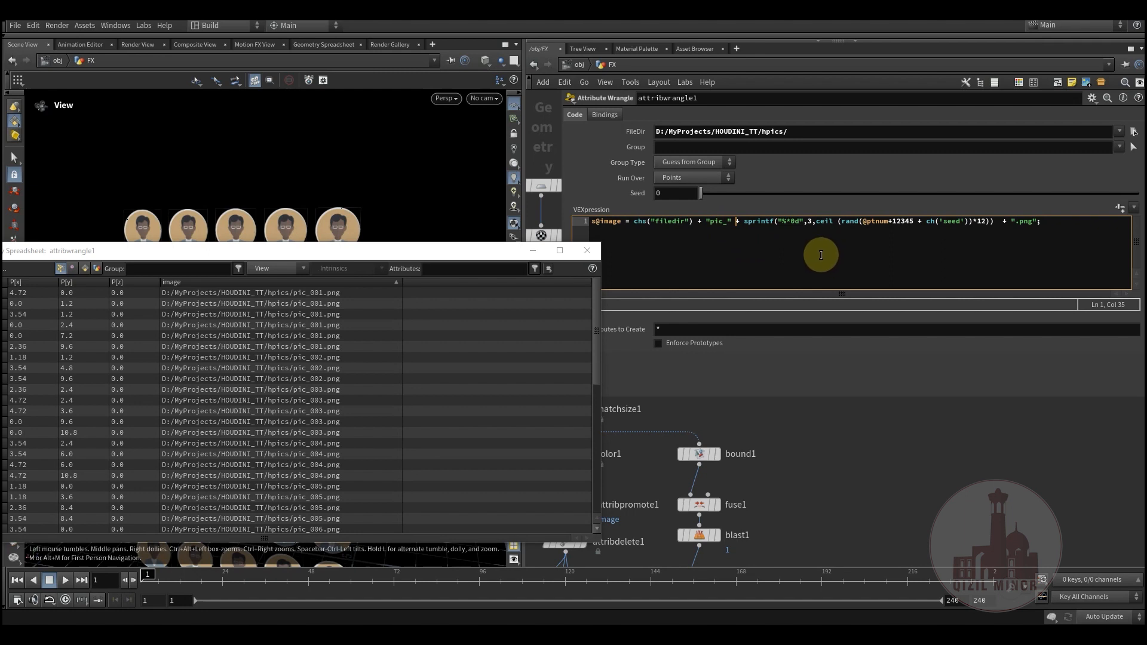
pyautogui.moveTo(745, 223); pyautogui.dragTo(984, 223)
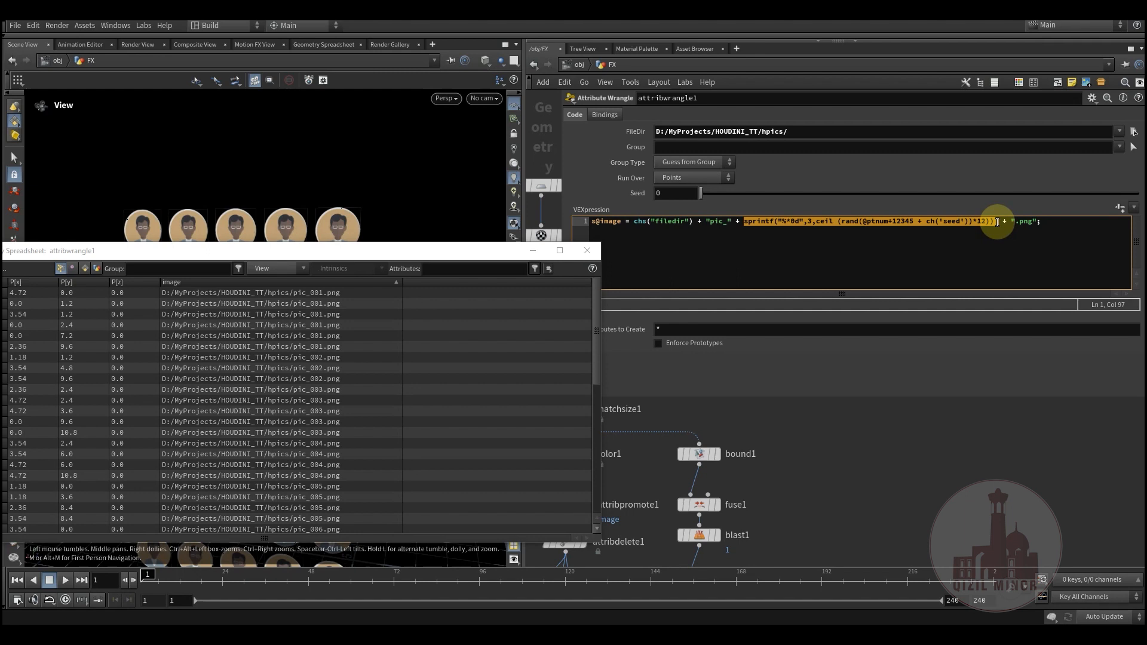
pyautogui.click(981, 233)
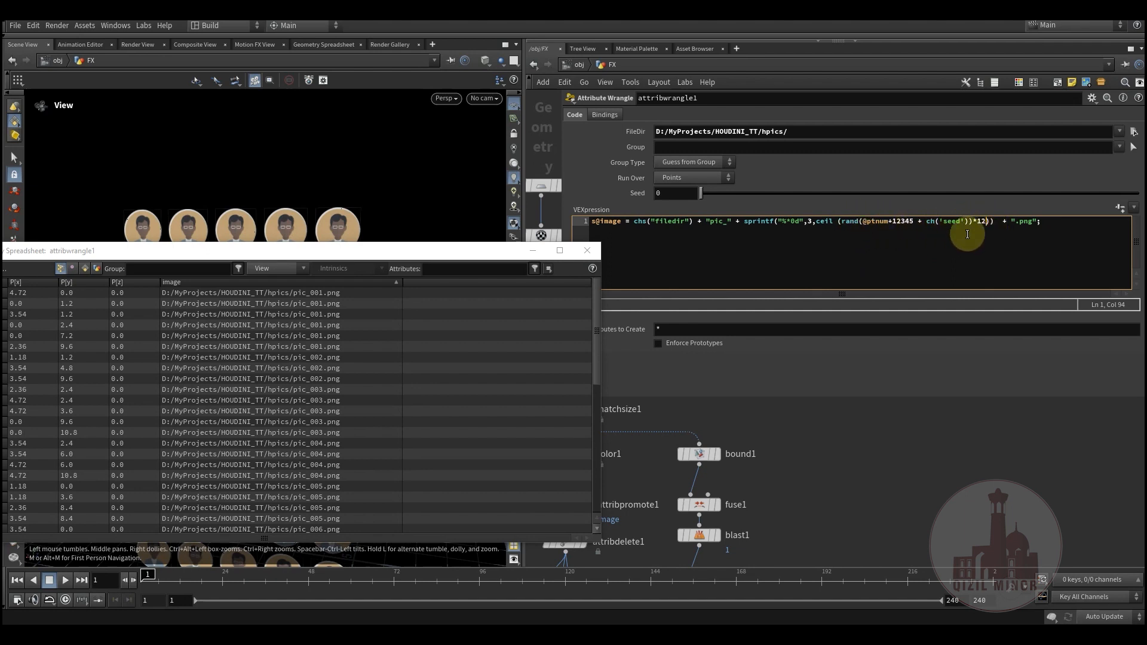
# Step: Sort the spreadsheet points by image in descending order and compare the paths with the files in the hpics folder
pyautogui.click(397, 283)
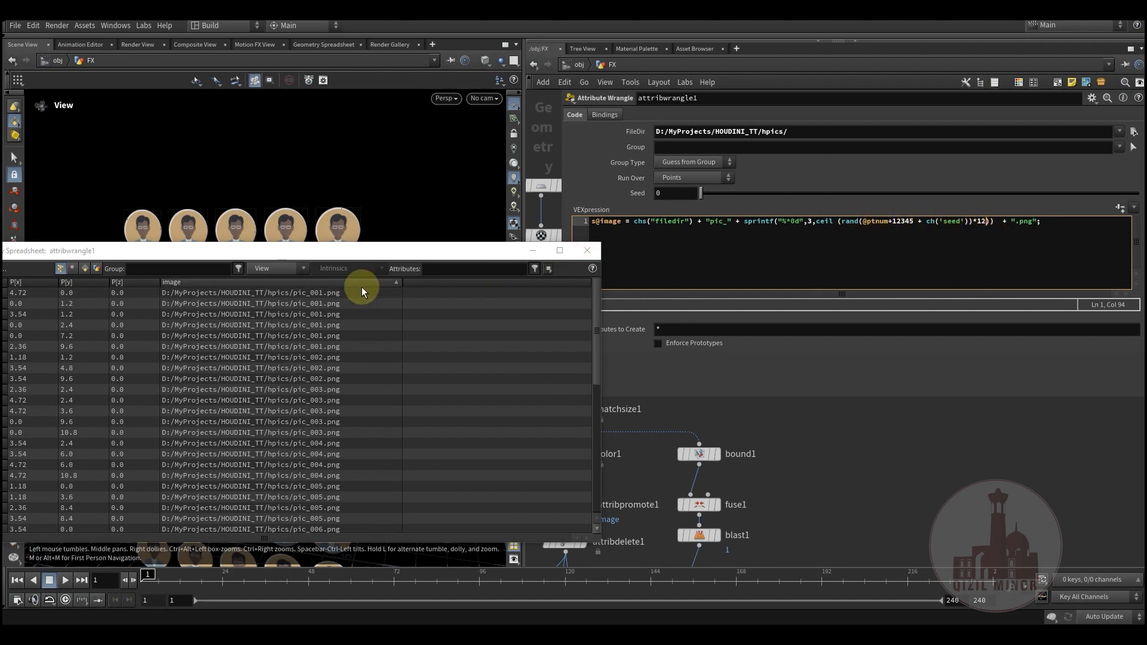
pyautogui.click(361, 285)
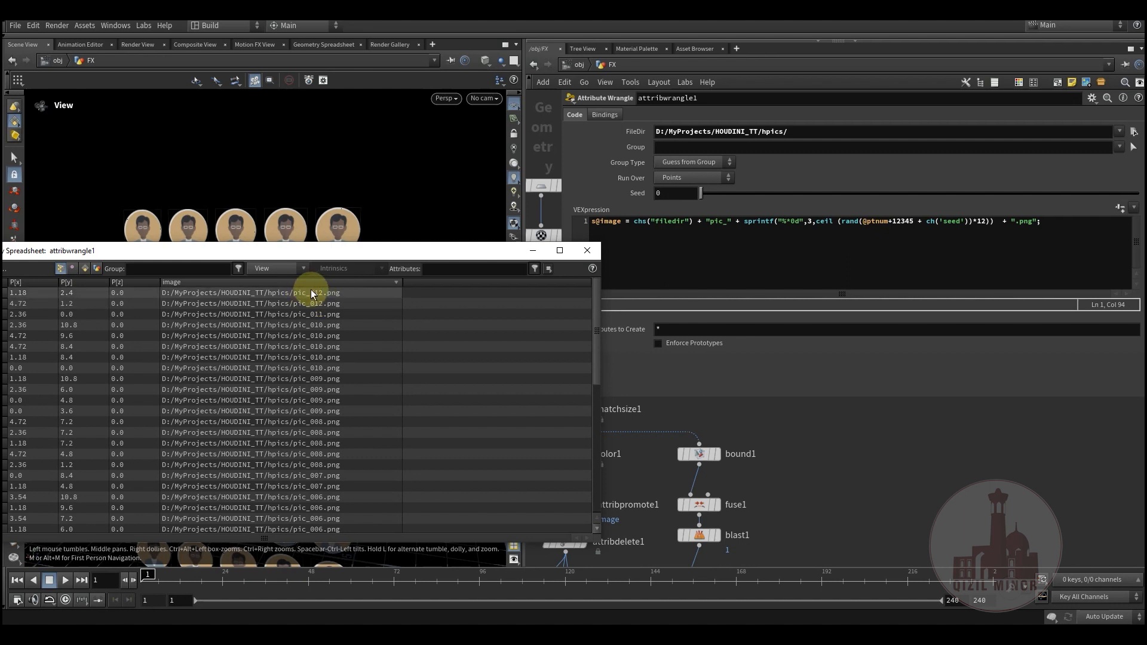
pyautogui.moveTo(99, 616)
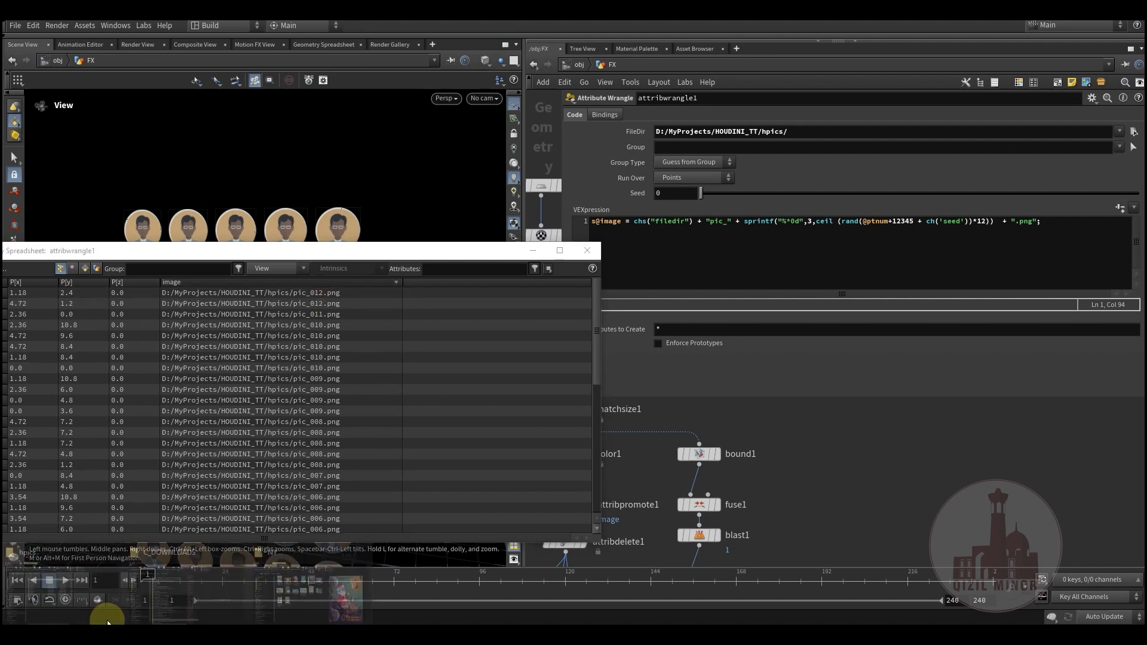
pyautogui.click(74, 584)
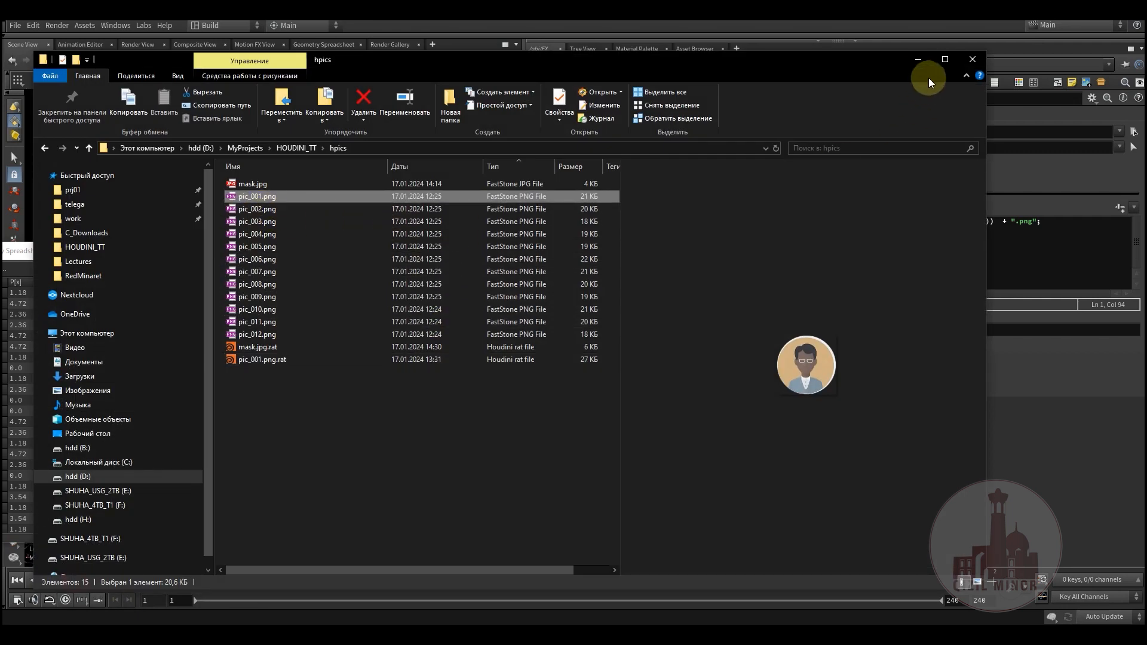
pyautogui.click(918, 61)
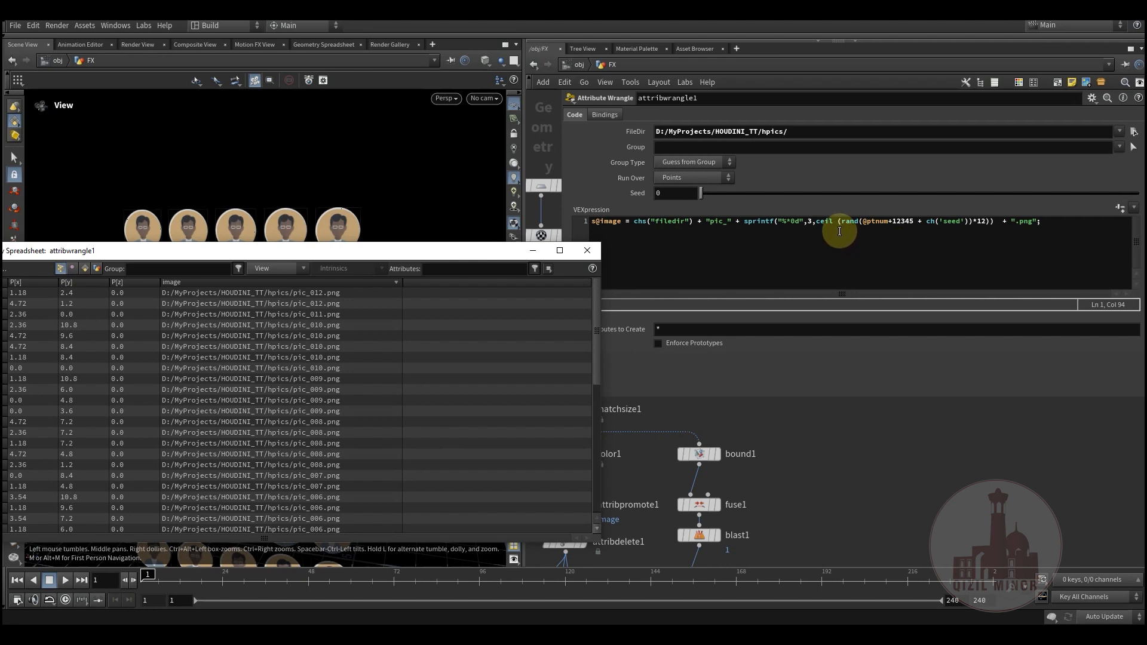
# Step: Sort the points by image in ascending order and compare the numbered paths with the sprintf padding value 3 in the VEXpression
pyautogui.click(353, 283)
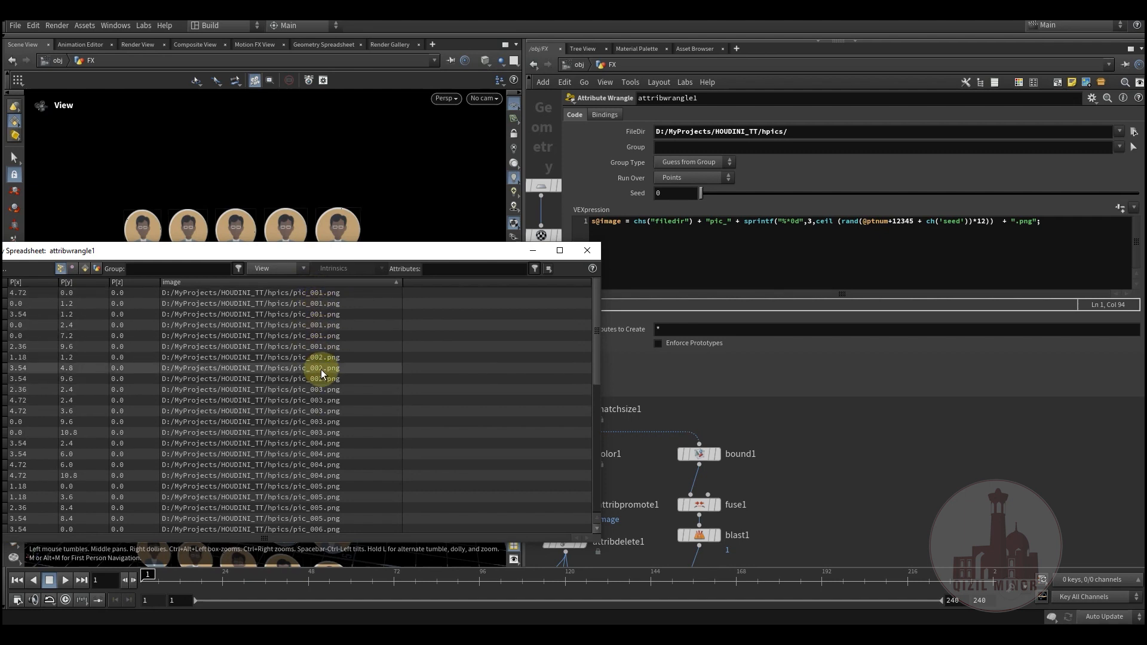
pyautogui.scroll(-4, 335, 447)
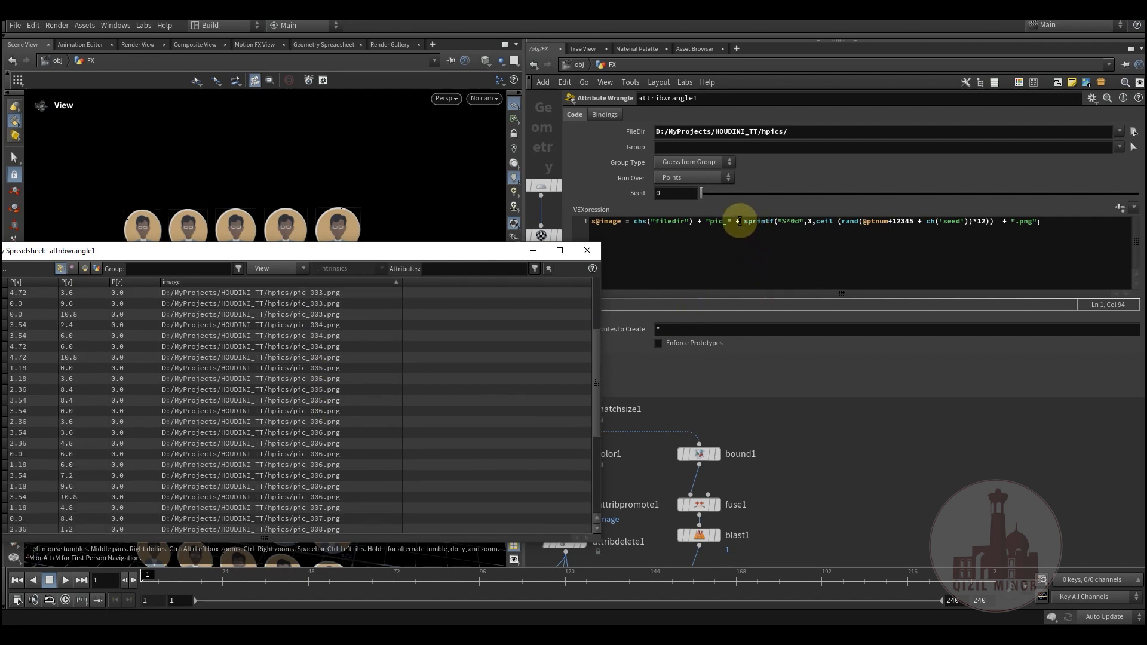
pyautogui.moveTo(743, 221); pyautogui.dragTo(767, 221)
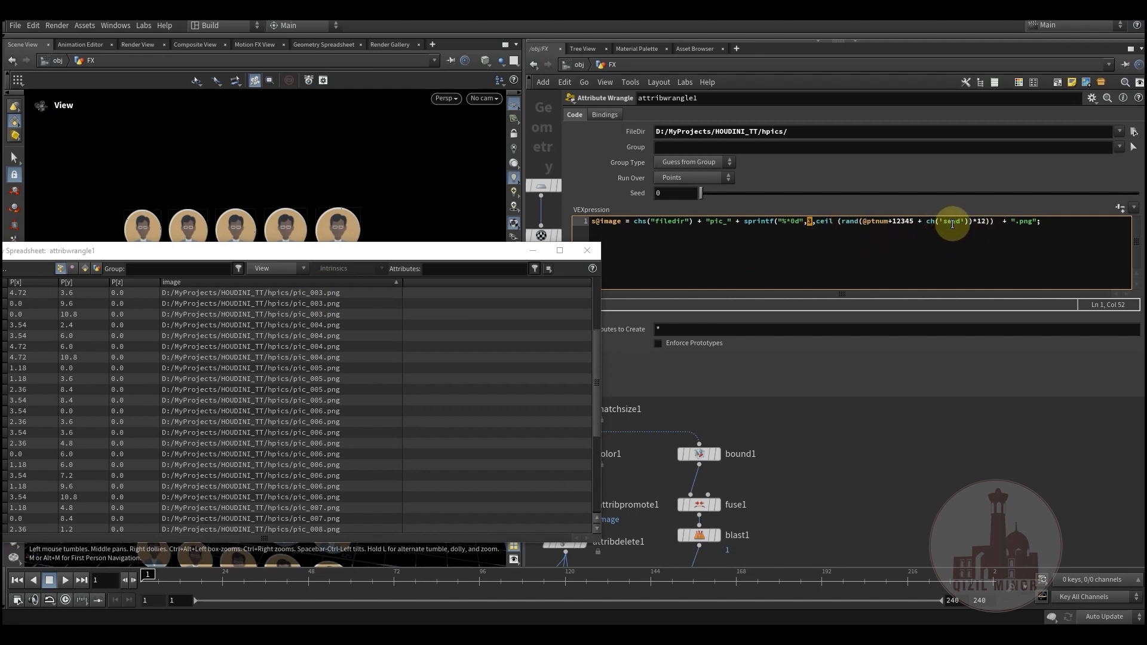
pyautogui.scroll(4, 328, 336)
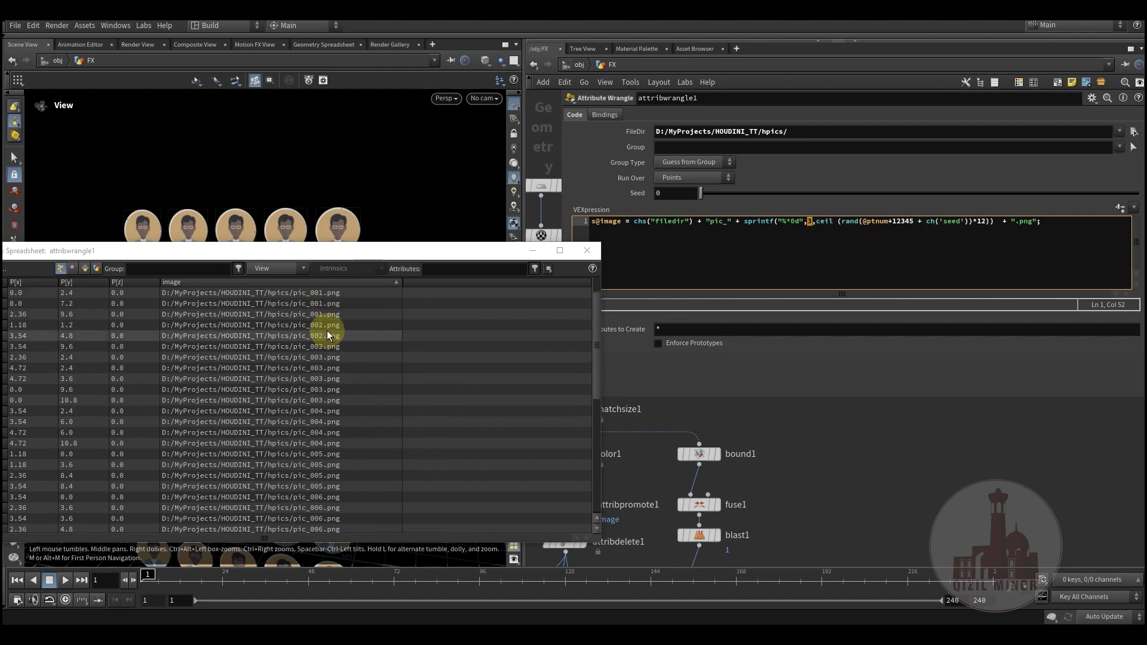
pyautogui.scroll(-5, 321, 372)
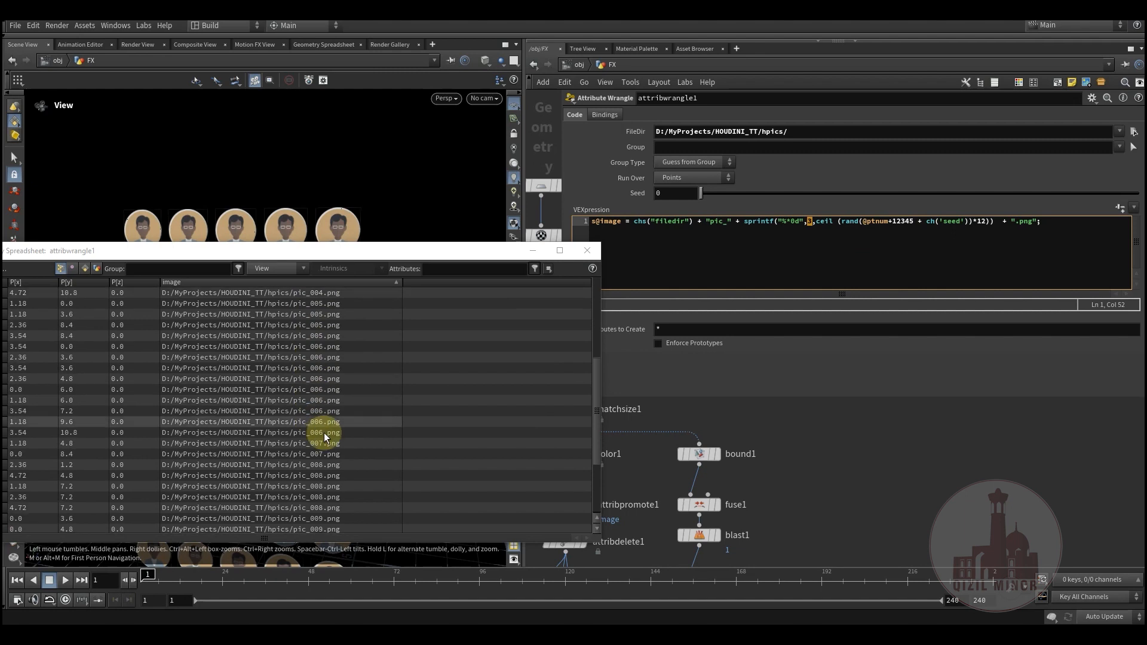
pyautogui.scroll(-3, 334, 455)
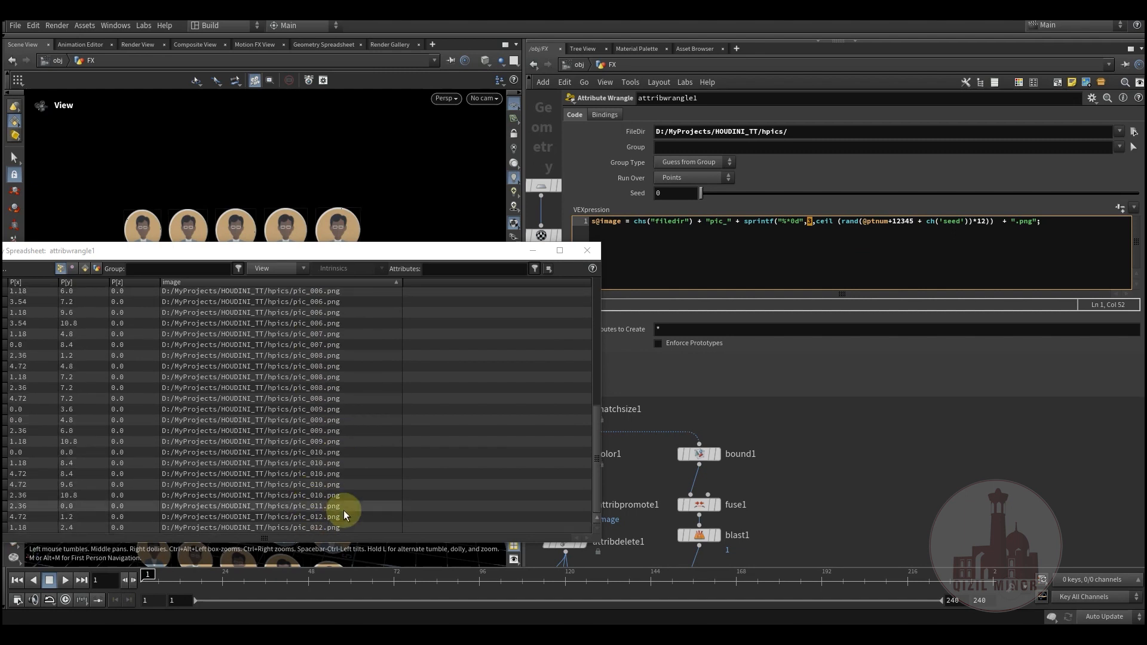
pyautogui.scroll(8, 314, 386)
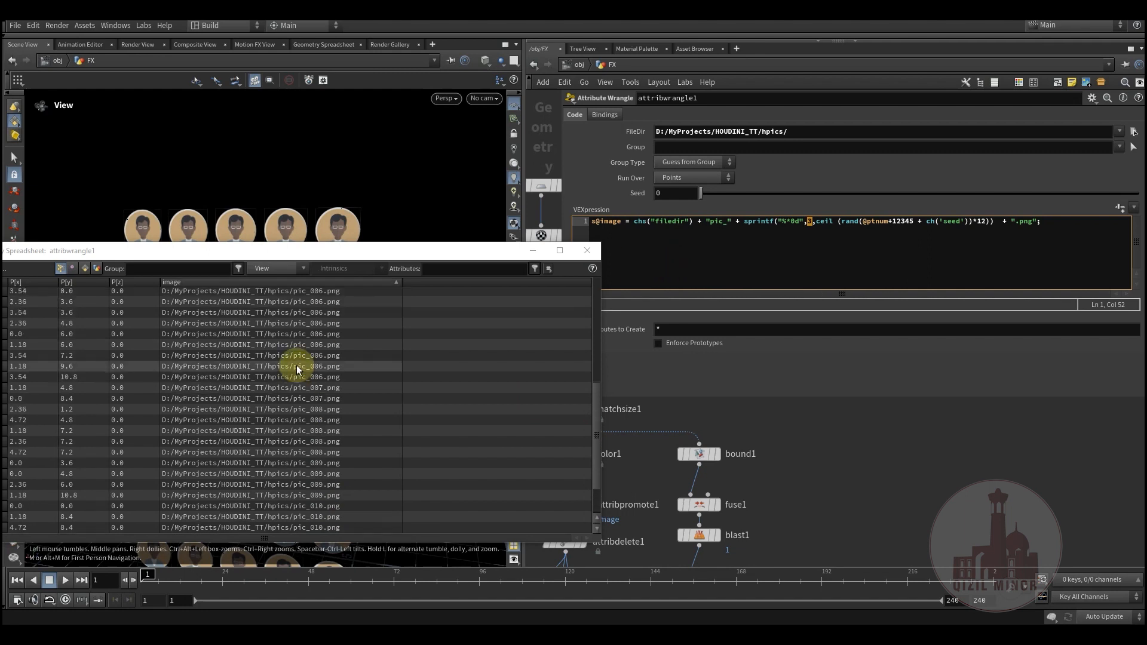
pyautogui.scroll(1, 258, 342)
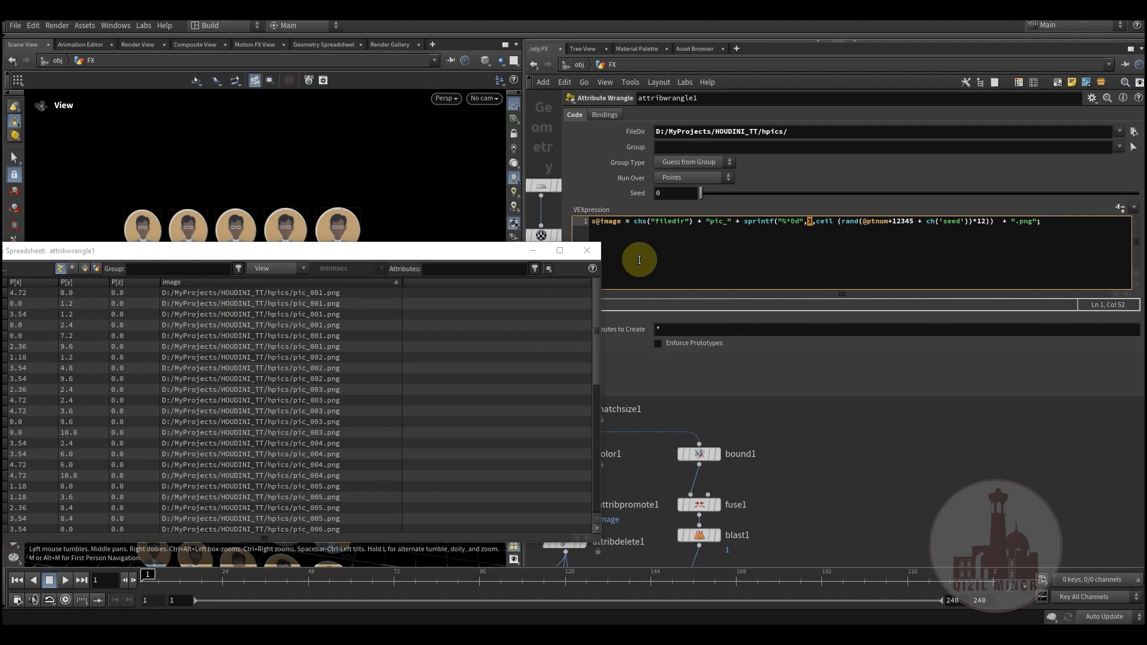
# Step: Close the geometry spreadsheet and narrow the parameter pane to uncover the node network around copytopoints1
pyautogui.click(586, 250)
pyautogui.moveTo(563, 399); pyautogui.dragTo(778, 387)
pyautogui.moveTo(680, 386); pyautogui.dragTo(704, 258, button='middle')
pyautogui.scroll(-1, 749, 171)
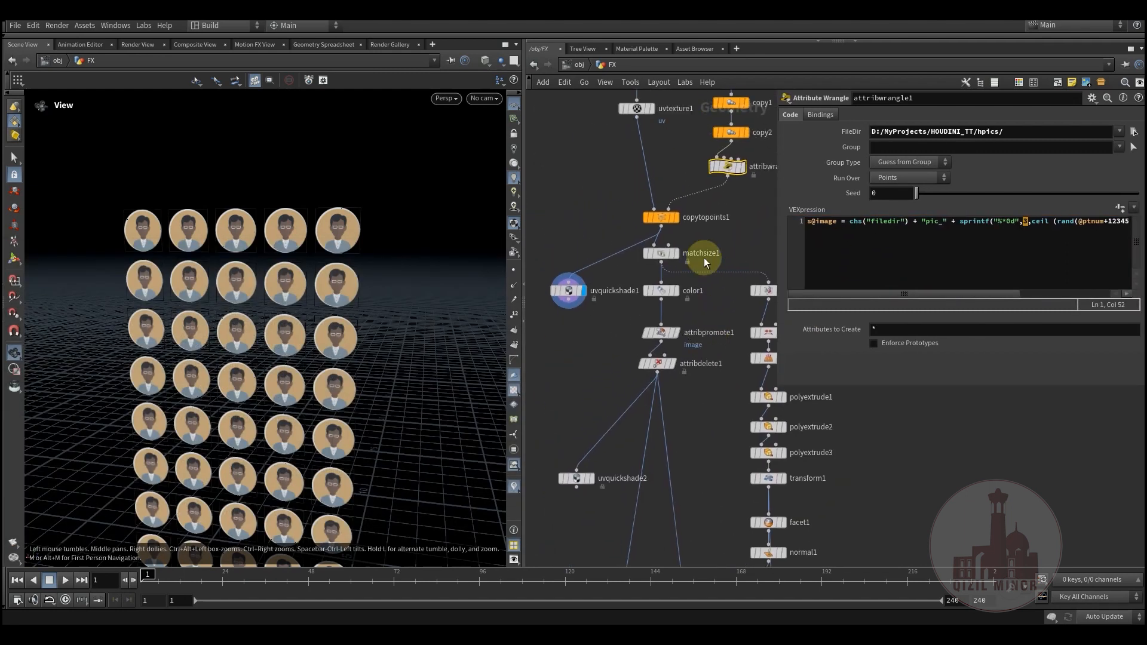
pyautogui.scroll(2, 665, 227)
# Step: Select copytopoints1 and display its output in the viewport to examine the copied grids
pyautogui.click(684, 217)
pyautogui.click(656, 214)
pyautogui.moveTo(243, 363); pyautogui.dragTo(285, 353)
pyautogui.moveTo(642, 300); pyautogui.dragTo(561, 397, button='middle')
pyautogui.moveTo(650, 328); pyautogui.dragTo(693, 255, button='middle')
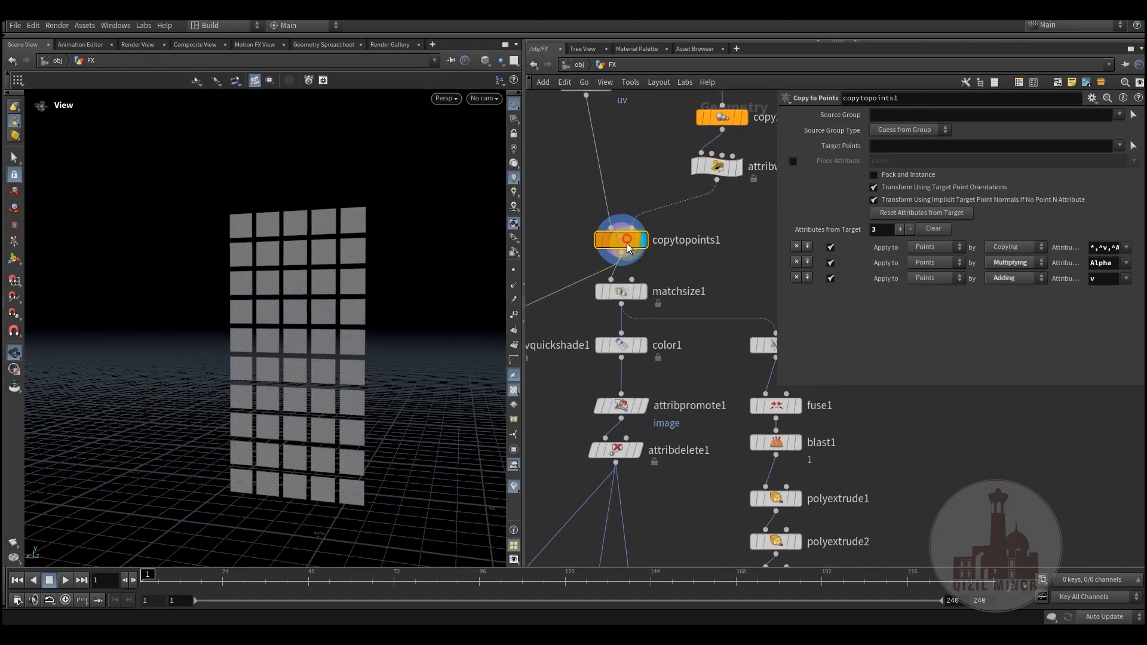
pyautogui.press('r')
# Step: Display the outputs of matchsize1 and color1 in turn and inspect color1's random primitive colour settings
pyautogui.click(621, 294)
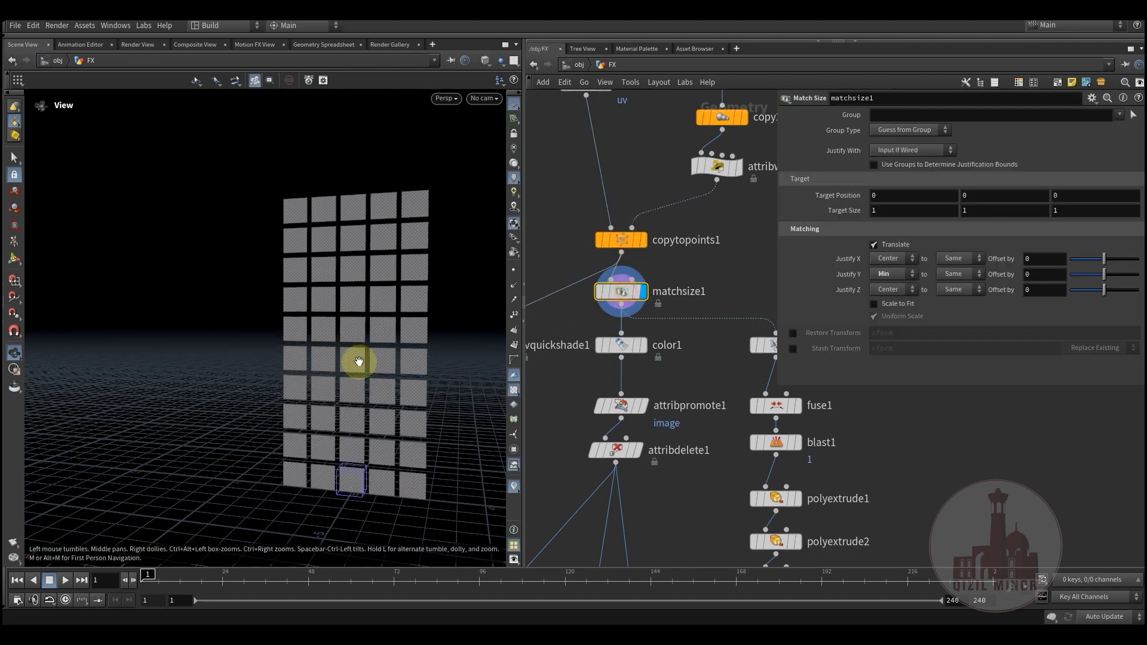
pyautogui.moveTo(358, 361); pyautogui.dragTo(402, 367)
pyautogui.click(646, 345)
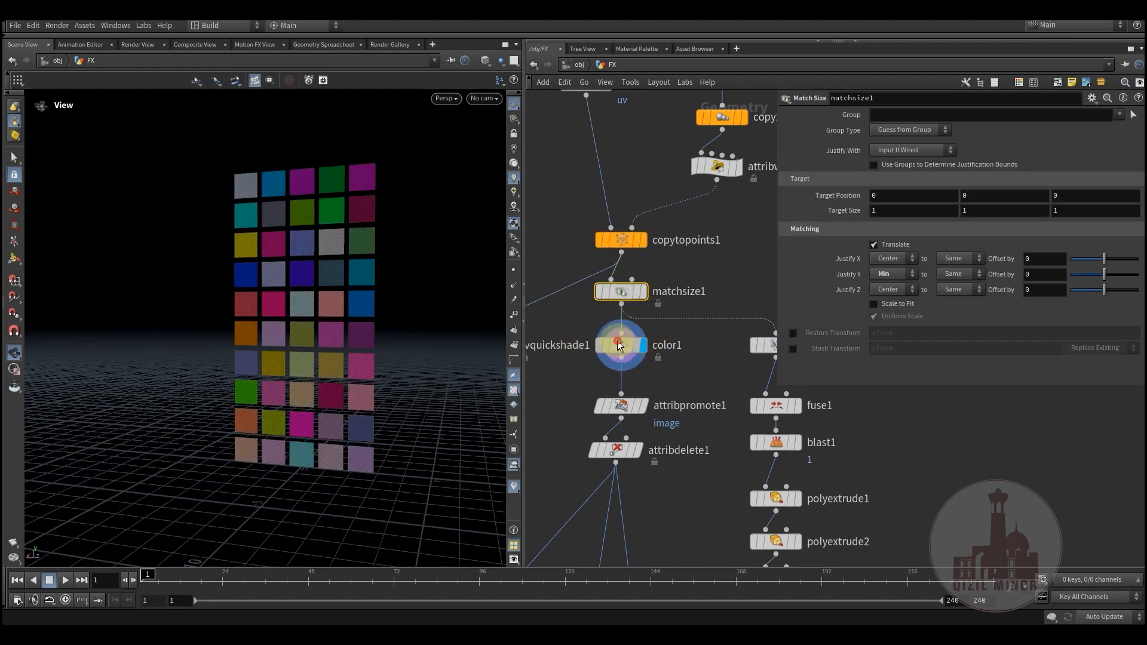
pyautogui.moveTo(345, 291)
pyautogui.mouseDown()
pyautogui.moveTo(331, 271)
pyautogui.moveTo(315, 297)
pyautogui.moveTo(286, 289)
pyautogui.moveTo(345, 300)
pyautogui.mouseUp()
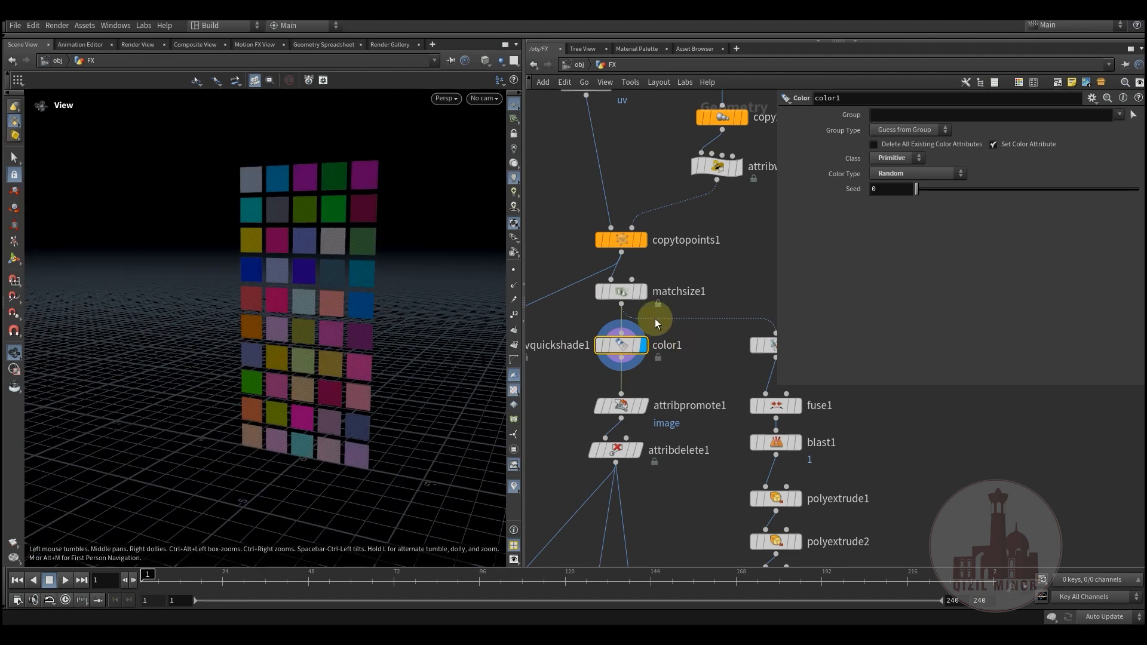
pyautogui.moveTo(694, 371); pyautogui.dragTo(691, 284, button='middle')
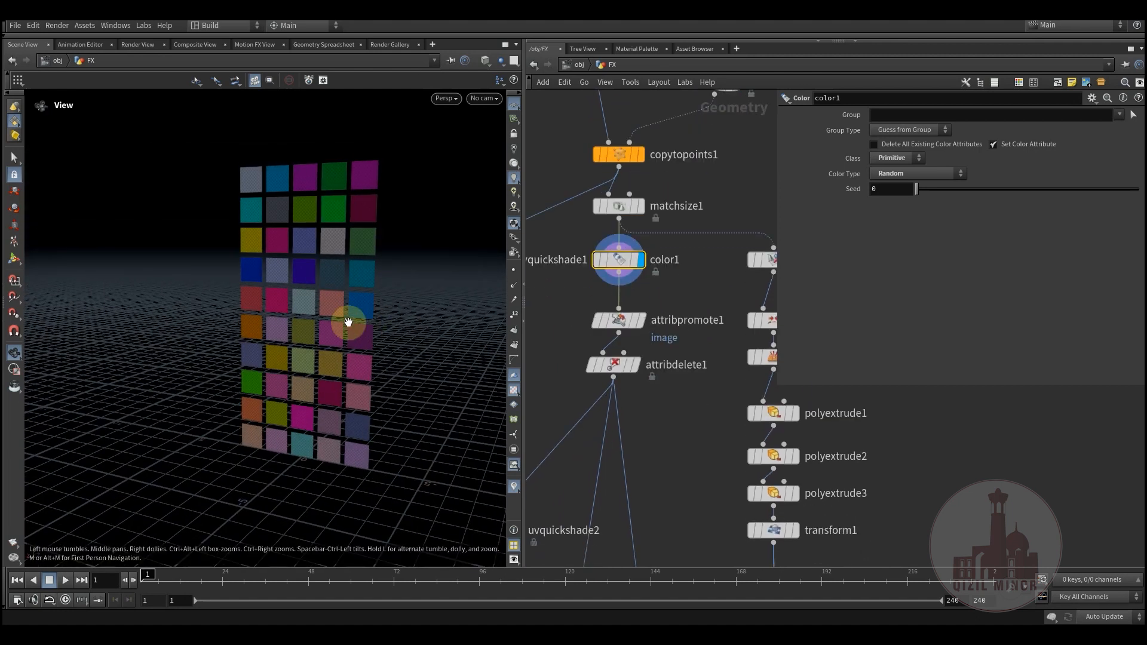
pyautogui.moveTo(349, 320); pyautogui.dragTo(453, 351)
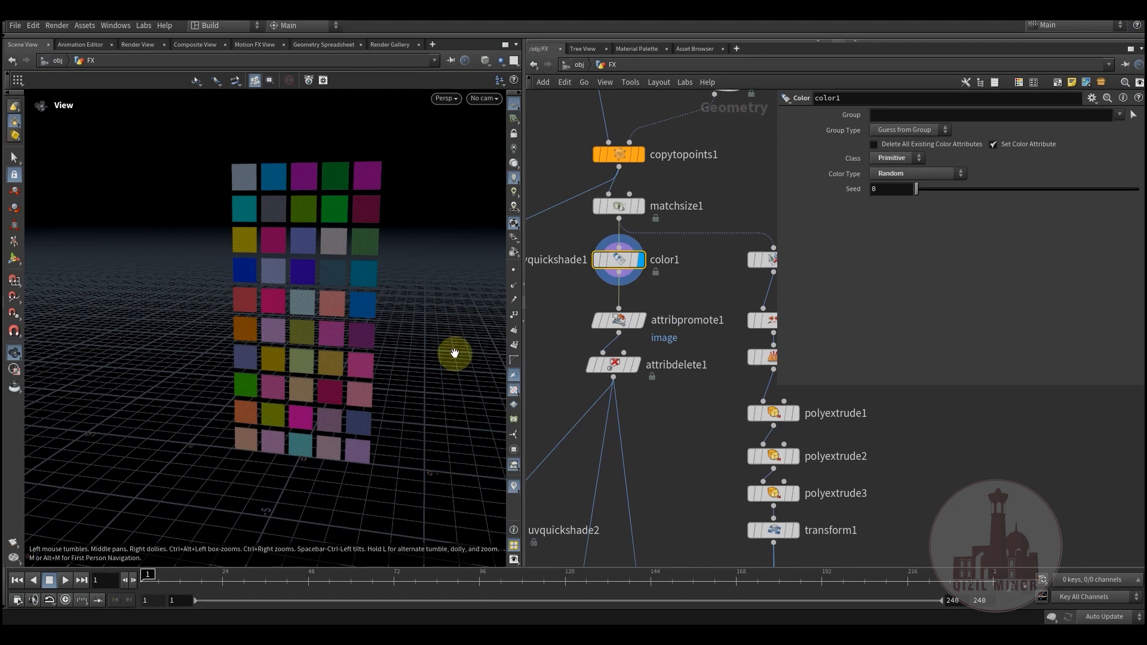
# Step: Display attribpromote1's output and examine how it promotes the image attribute from points to primitives
pyautogui.click(617, 321)
pyautogui.doubleClick(920, 114)
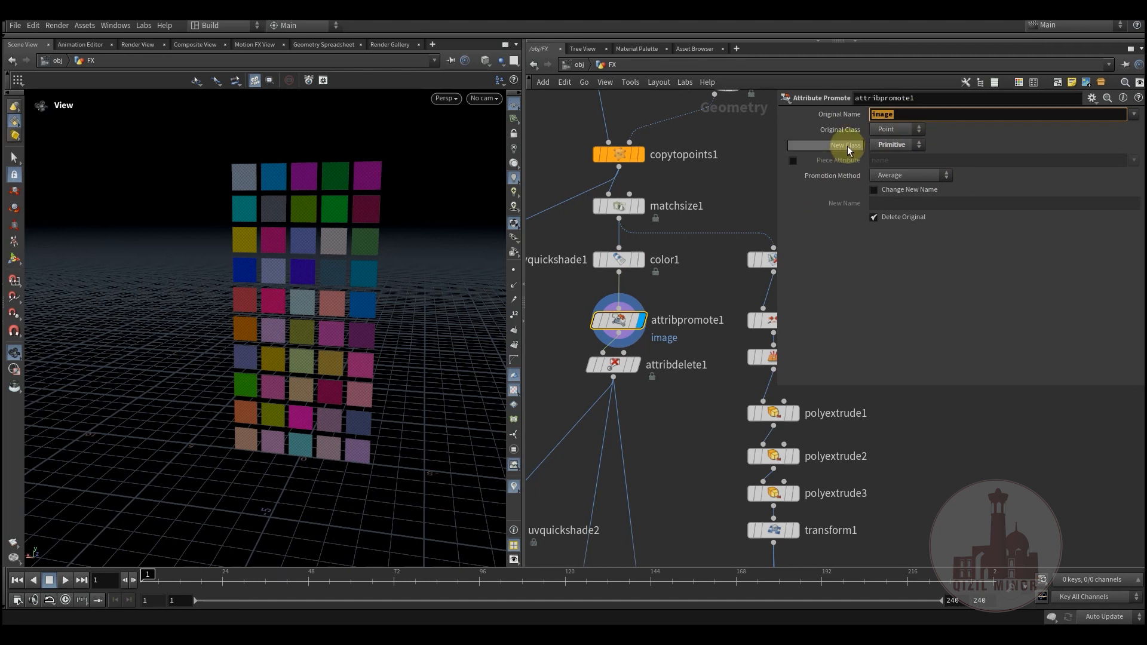
pyautogui.scroll(-3, 679, 297)
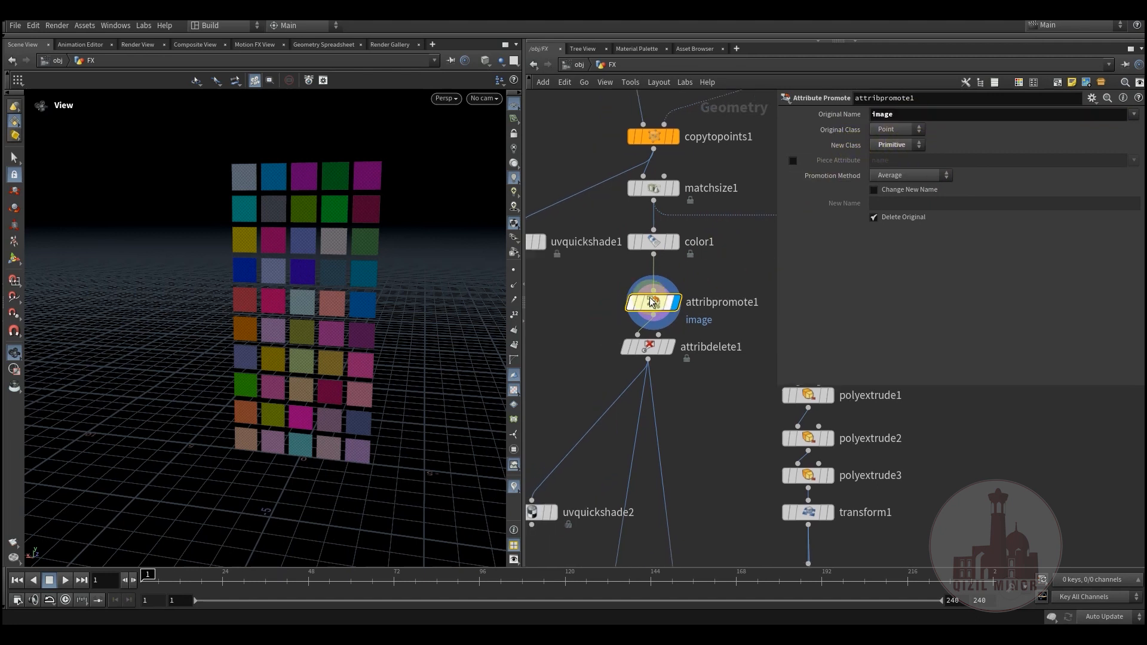
pyautogui.moveTo(586, 333); pyautogui.dragTo(673, 302, button='middle')
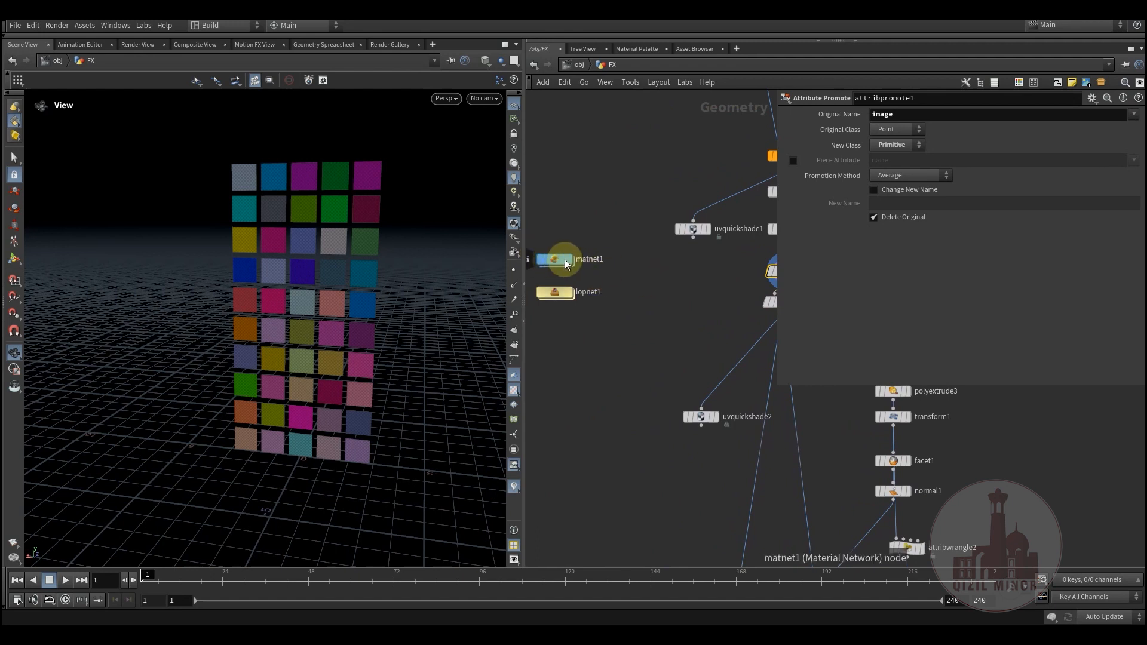
pyautogui.moveTo(674, 283); pyautogui.dragTo(622, 307, button='middle')
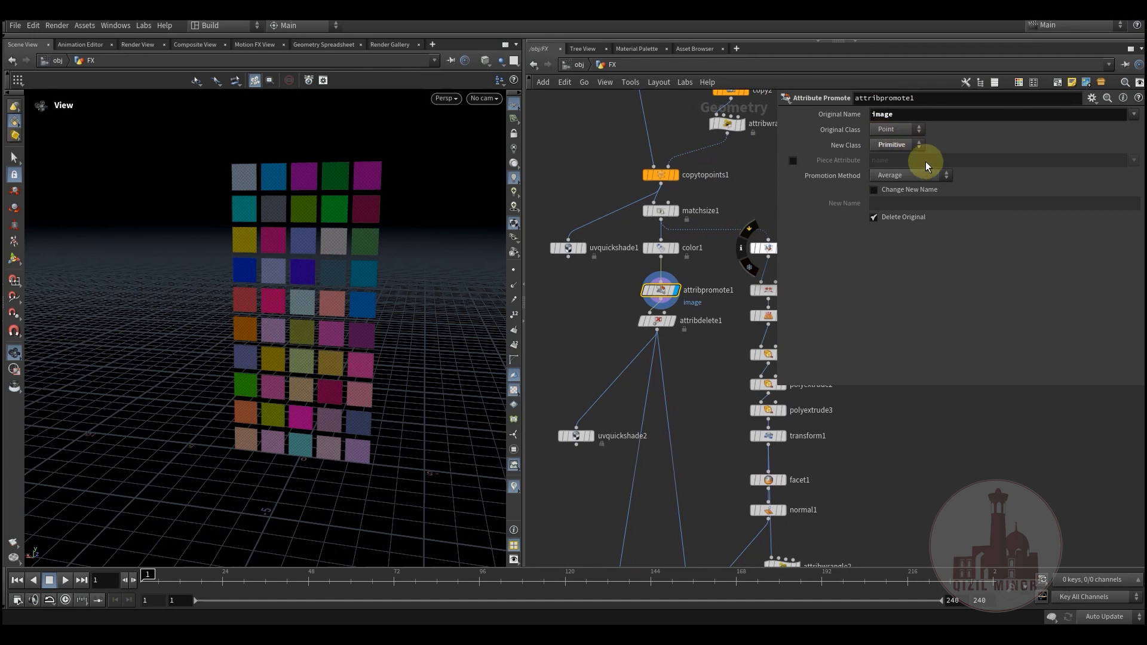
pyautogui.scroll(3, 614, 299)
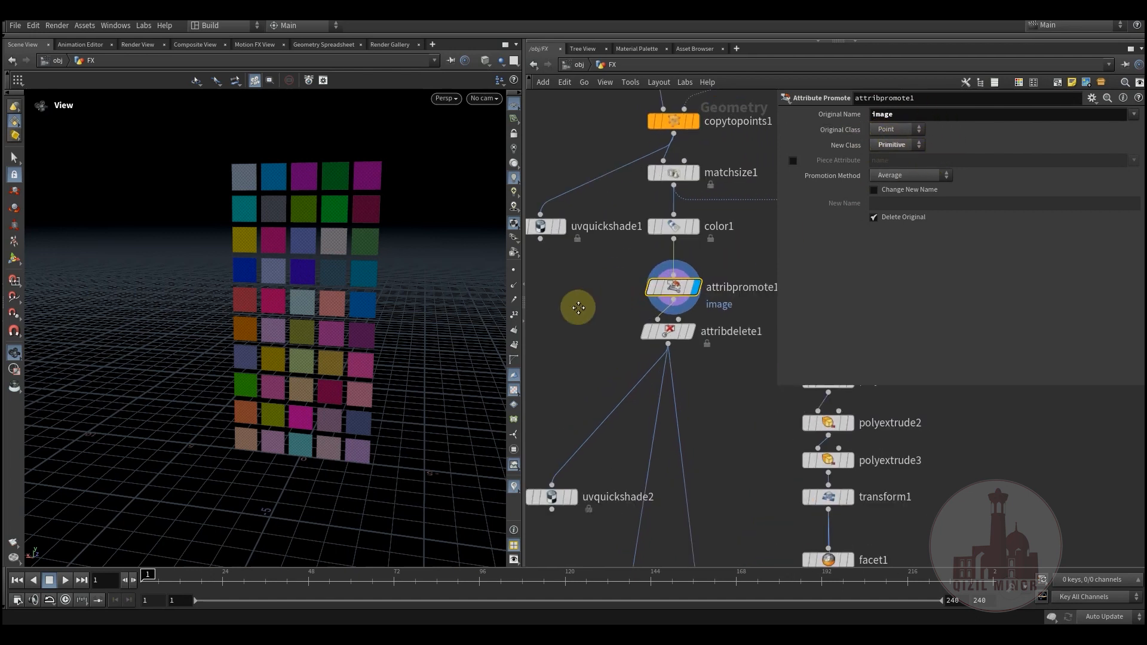
pyautogui.moveTo(578, 307); pyautogui.dragTo(537, 317, button='middle')
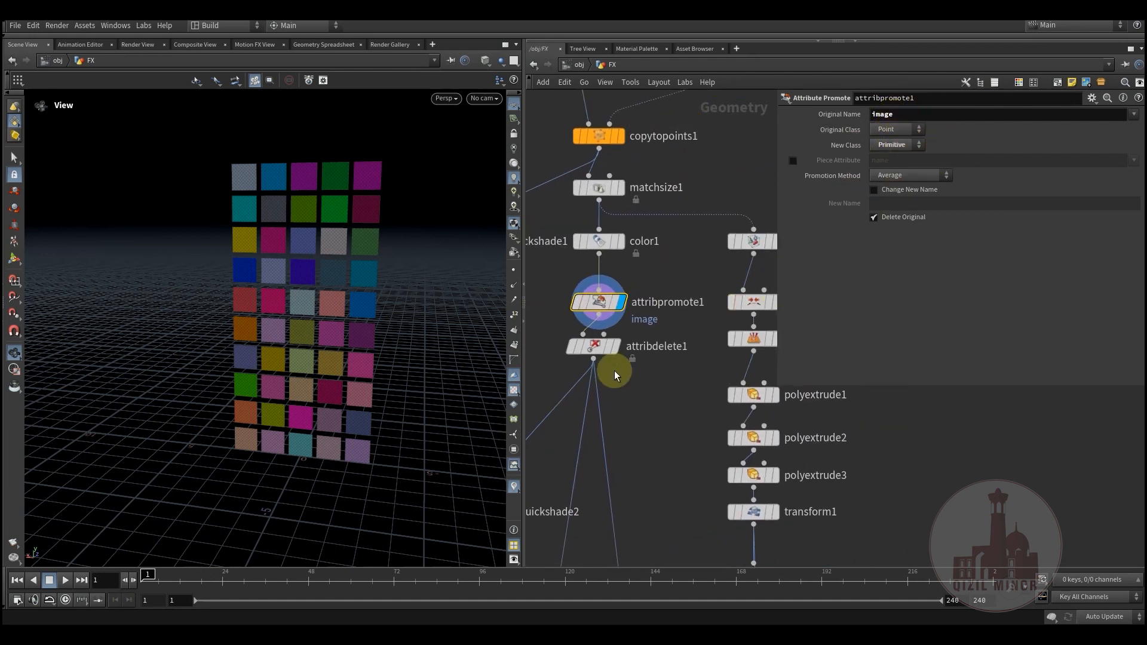
# Step: Display attribdelete1's output, examine its deletion of the Cd primitive attribute, and display the IMAGES null
pyautogui.moveTo(632, 394); pyautogui.dragTo(671, 347, button='middle')
pyautogui.click(653, 298)
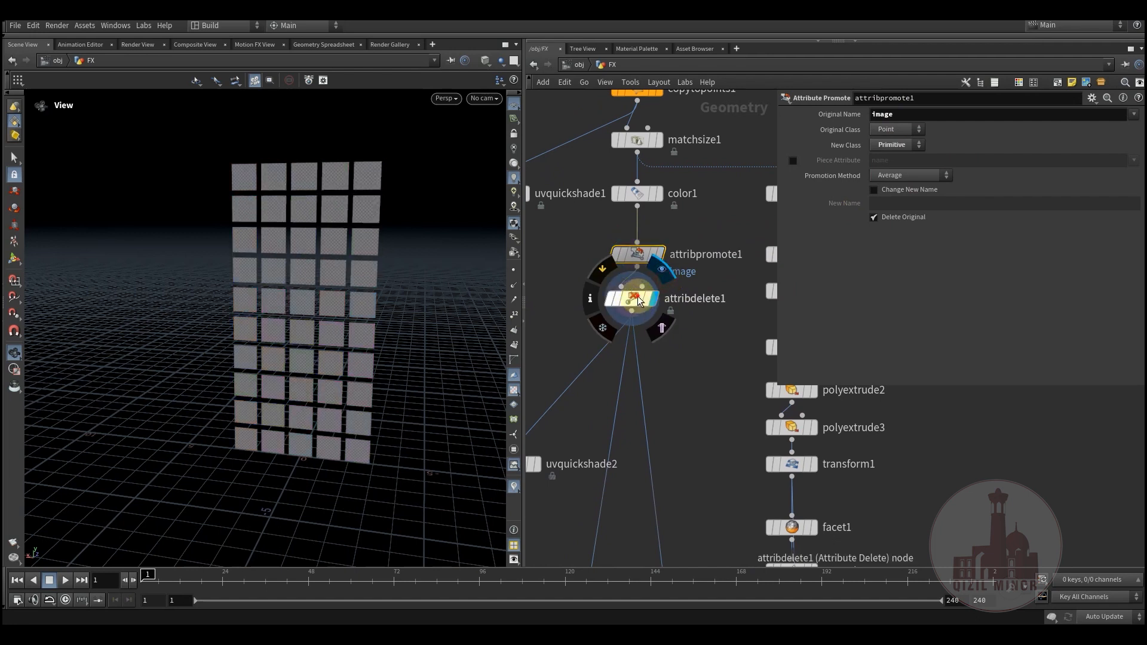
pyautogui.click(638, 299)
pyautogui.scroll(-5, 661, 359)
pyautogui.moveTo(699, 224); pyautogui.dragTo(693, 200, button='middle')
pyautogui.scroll(-3, 675, 221)
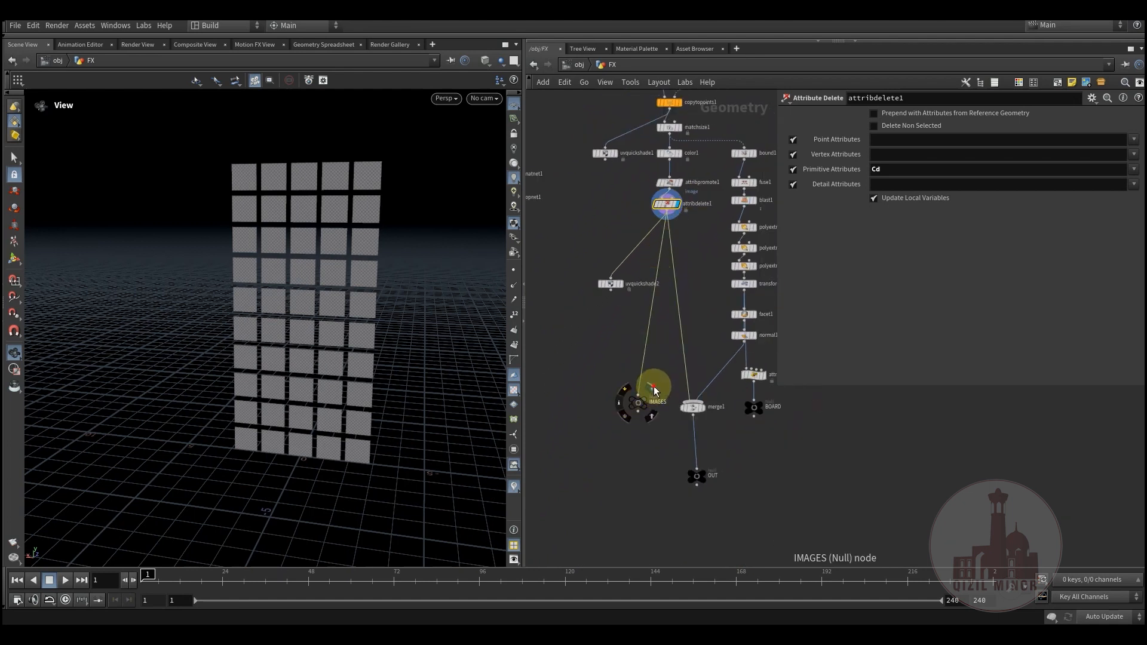
pyautogui.click(654, 391)
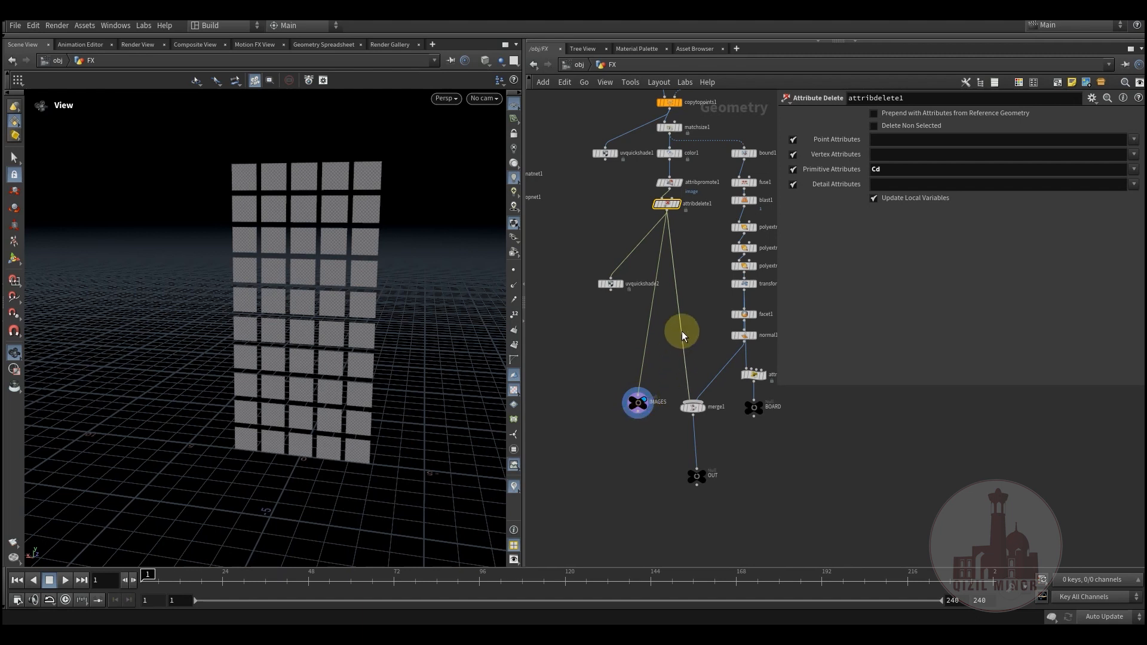
pyautogui.moveTo(690, 319); pyautogui.dragTo(626, 404, button='middle')
# Step: Display bound1's output and examine its box bounding type and padding settings
pyautogui.scroll(3, 693, 249)
pyautogui.click(691, 211)
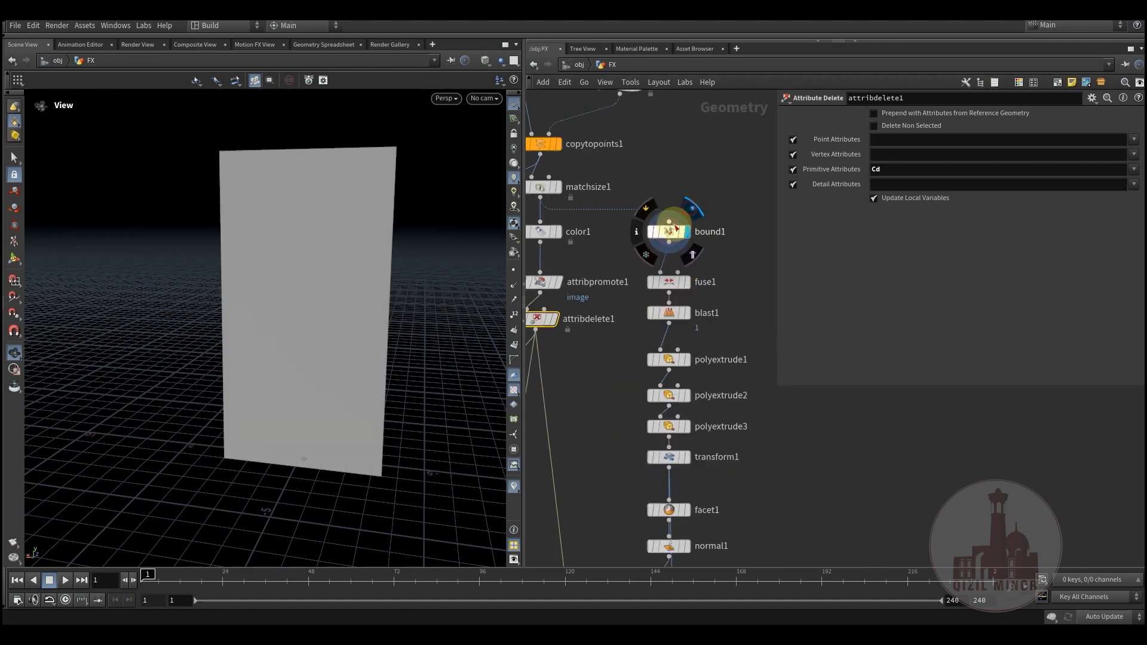
pyautogui.click(672, 230)
pyautogui.scroll(-4, 702, 251)
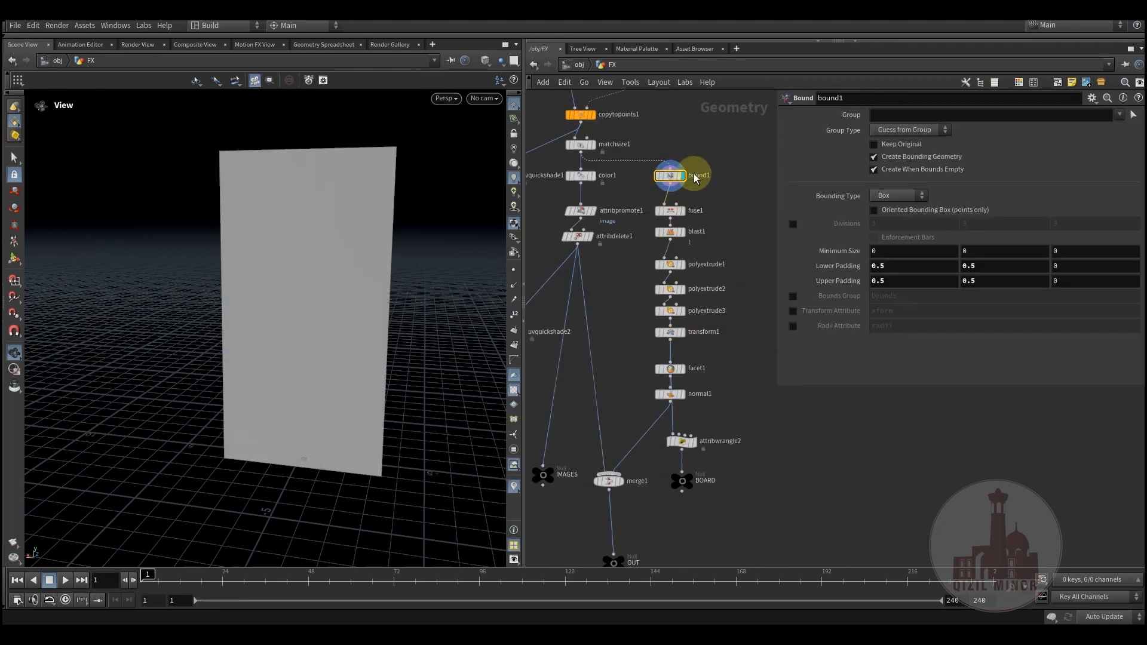
pyautogui.scroll(3, 696, 178)
# Step: Examine fuse1's settings and display blast1's output with its group setting
pyautogui.click(661, 233)
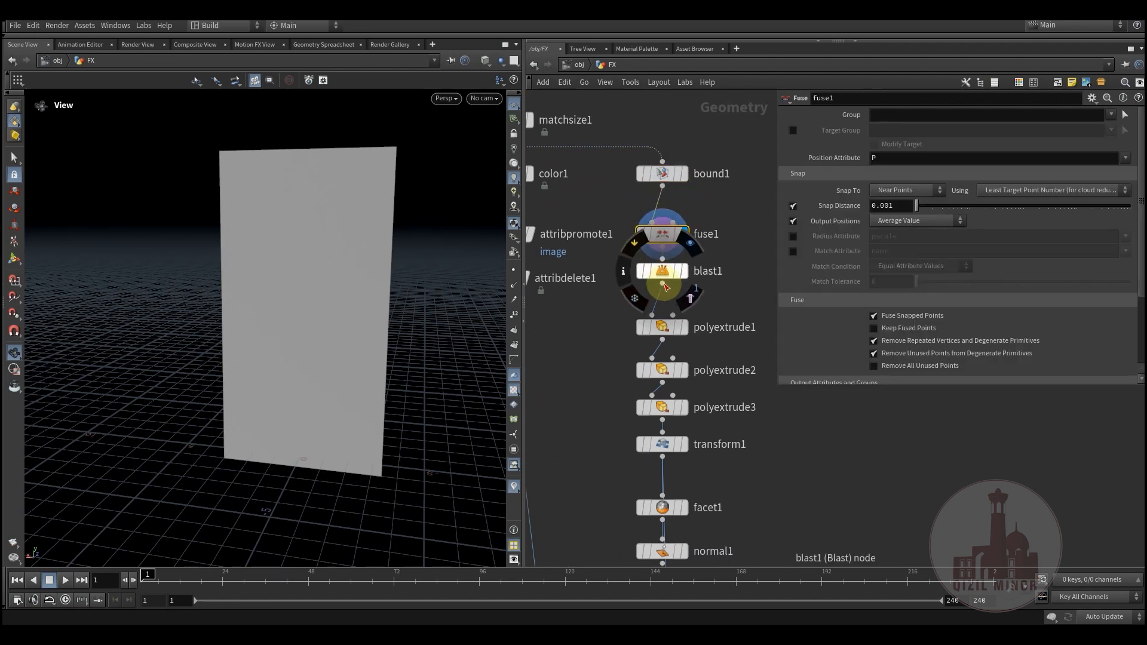
pyautogui.click(694, 246)
pyautogui.click(663, 271)
pyautogui.moveTo(742, 268); pyautogui.dragTo(713, 172, button='middle')
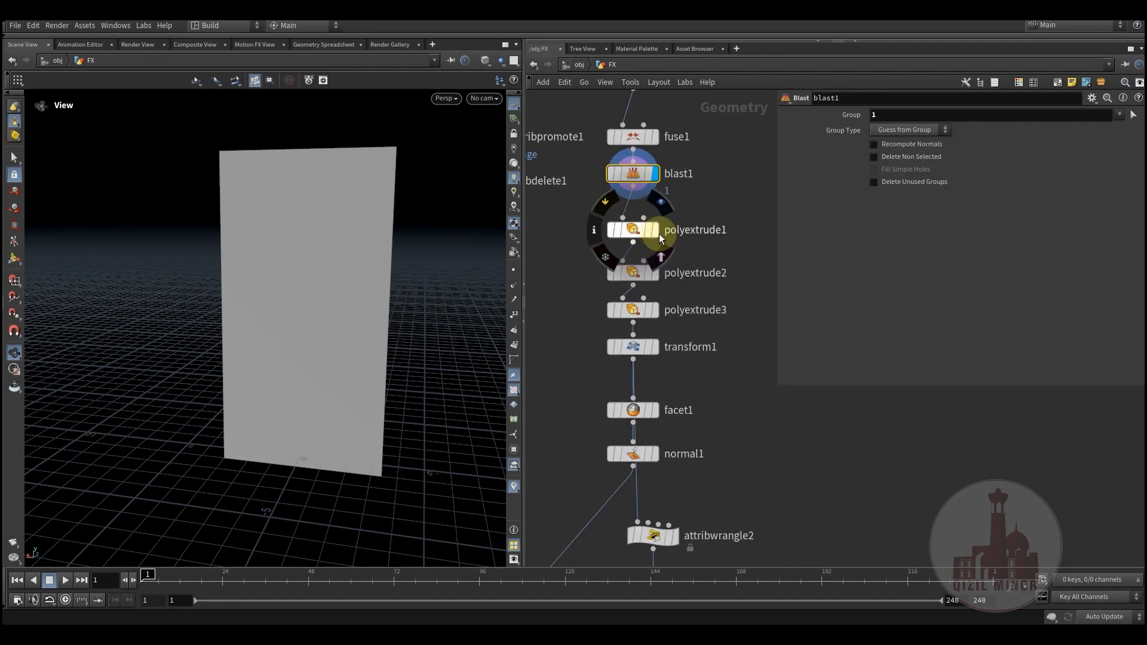
# Step: Display the board's polyextrude and transform1 stages and examine the framed panel from another angle
pyautogui.click(657, 233)
pyautogui.click(654, 350)
pyautogui.click(628, 353)
pyautogui.moveTo(412, 343); pyautogui.dragTo(375, 328)
pyautogui.moveTo(636, 414)
# Step: Display facet1 and normal1 in turn, moving attribwrangle2 away from the board's node chain
pyautogui.click(664, 384)
pyautogui.moveTo(705, 336); pyautogui.dragTo(681, 181, button='middle')
pyautogui.moveTo(628, 377); pyautogui.dragTo(713, 368)
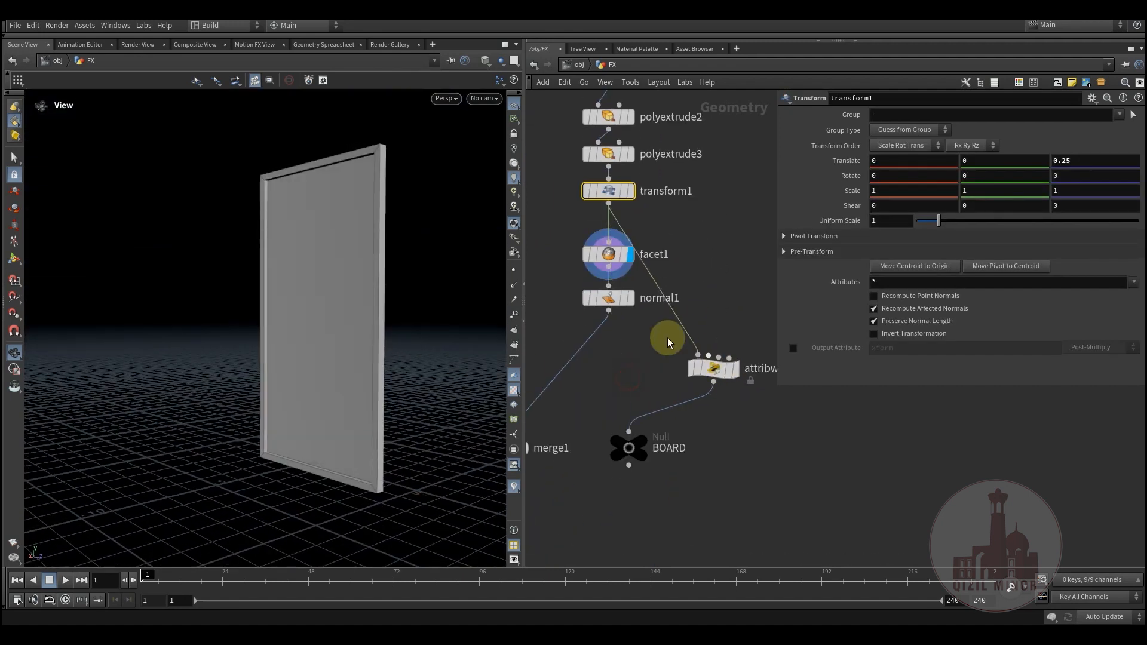
pyautogui.moveTo(619, 299)
pyautogui.click(638, 276)
pyautogui.click(608, 299)
# Step: Connect normal1's output directly to the BOARD null and delete attribwrangle2
pyautogui.moveTo(628, 339)
pyautogui.mouseDown(button='middle')
pyautogui.moveTo(610, 384)
pyautogui.moveTo(655, 362)
pyautogui.moveTo(627, 353)
pyautogui.moveTo(647, 326)
pyautogui.mouseUp(button='middle')
pyautogui.moveTo(626, 300); pyautogui.dragTo(645, 420)
pyautogui.moveTo(640, 359); pyautogui.dragTo(576, 411, button='middle')
pyautogui.moveTo(669, 410); pyautogui.dragTo(677, 359)
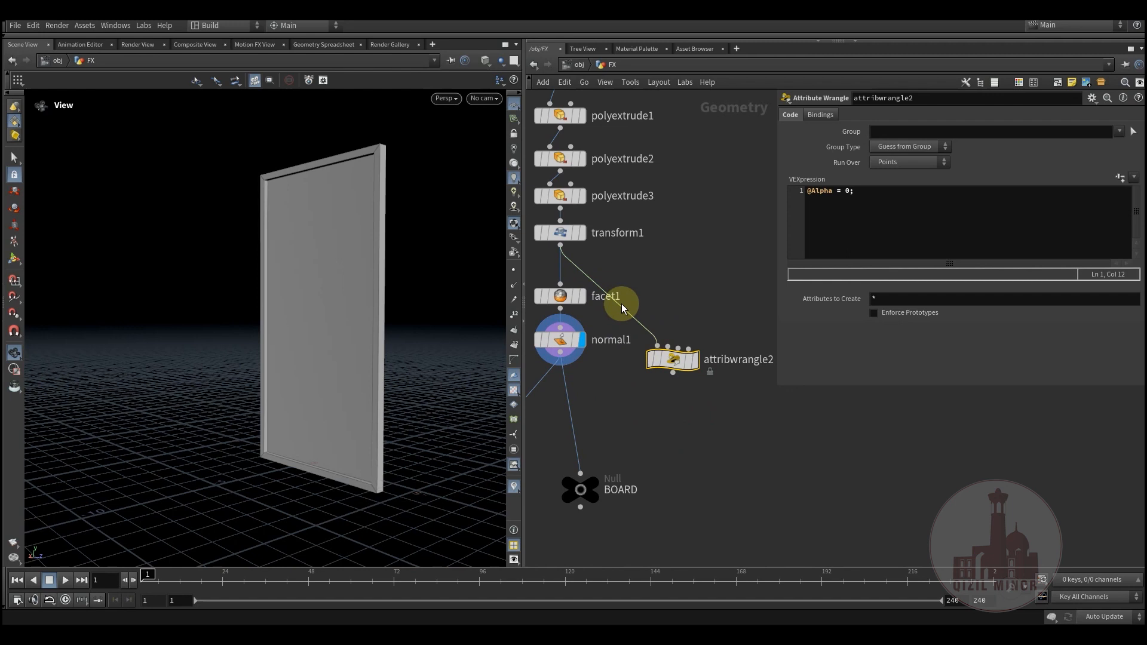
pyautogui.press('Delete')
# Step: Display merge1's output and examine the images combined with the board
pyautogui.moveTo(624, 417); pyautogui.dragTo(687, 461, button='middle')
pyautogui.moveTo(367, 304)
pyautogui.mouseDown()
pyautogui.moveTo(327, 391)
pyautogui.moveTo(394, 338)
pyautogui.moveTo(379, 324)
pyautogui.mouseUp()
pyautogui.moveTo(663, 493); pyautogui.dragTo(765, 380, button='middle')
pyautogui.moveTo(621, 420)
pyautogui.click(653, 395)
pyautogui.moveTo(673, 489); pyautogui.dragTo(690, 402, button='middle')
pyautogui.moveTo(281, 299)
pyautogui.mouseDown()
pyautogui.moveTo(328, 300)
pyautogui.moveTo(269, 299)
pyautogui.moveTo(259, 287)
pyautogui.moveTo(281, 287)
pyautogui.mouseUp()
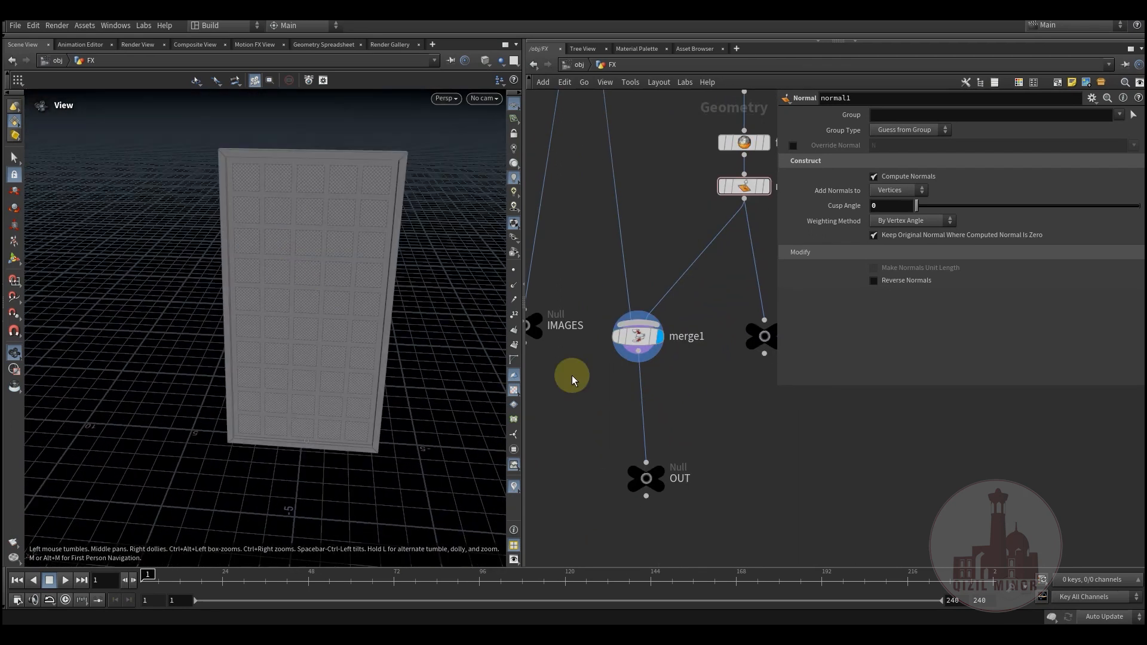
# Step: Select matnet1 together with the network node below it to point out the two subnetworks
pyautogui.scroll(-3, 713, 479)
pyautogui.moveTo(549, 363); pyautogui.dragTo(616, 353, button='middle')
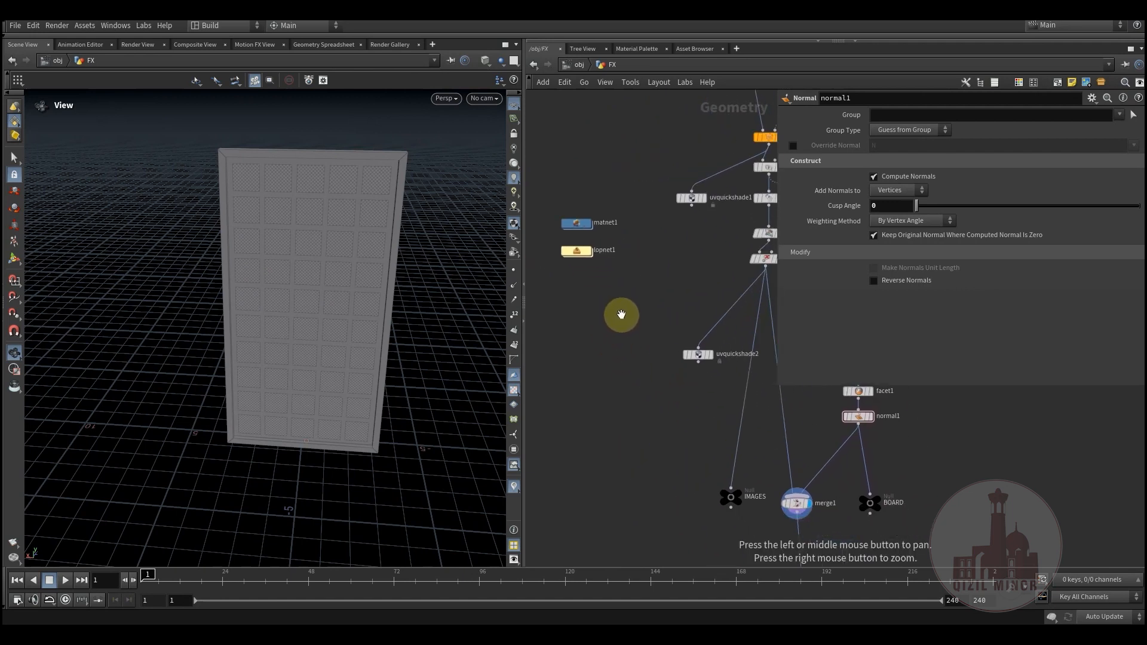
pyautogui.moveTo(621, 315); pyautogui.dragTo(615, 333, button='middle')
pyautogui.moveTo(544, 206); pyautogui.dragTo(622, 362)
pyautogui.moveTo(665, 350); pyautogui.dragTo(627, 325, button='middle')
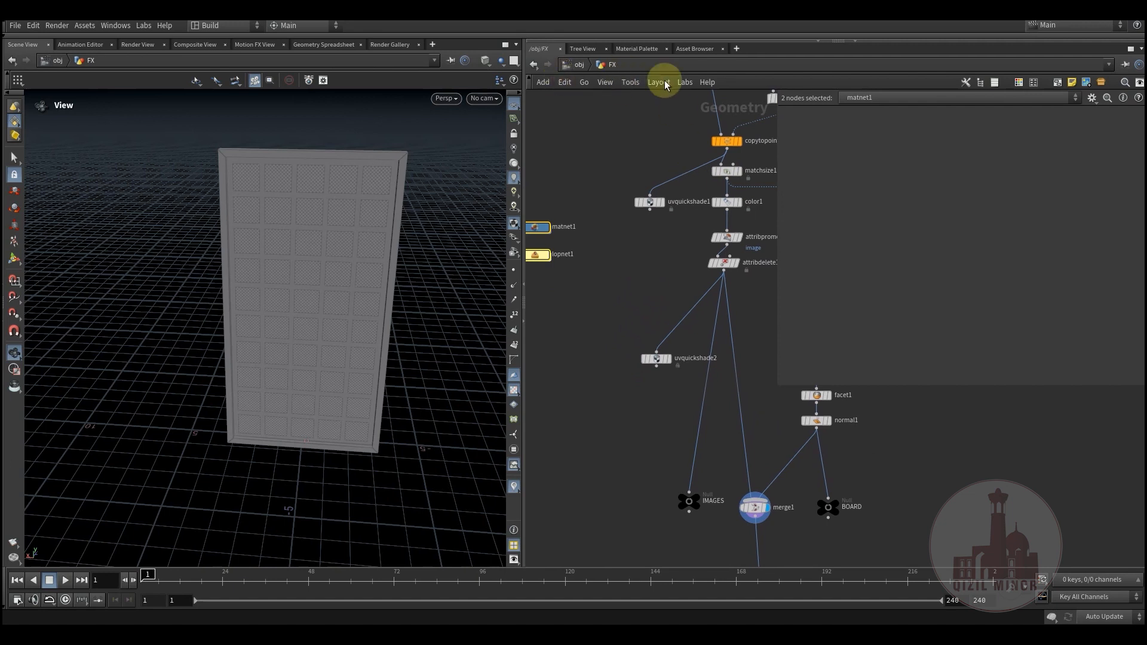
pyautogui.moveTo(607, 336); pyautogui.dragTo(584, 259, button='middle')
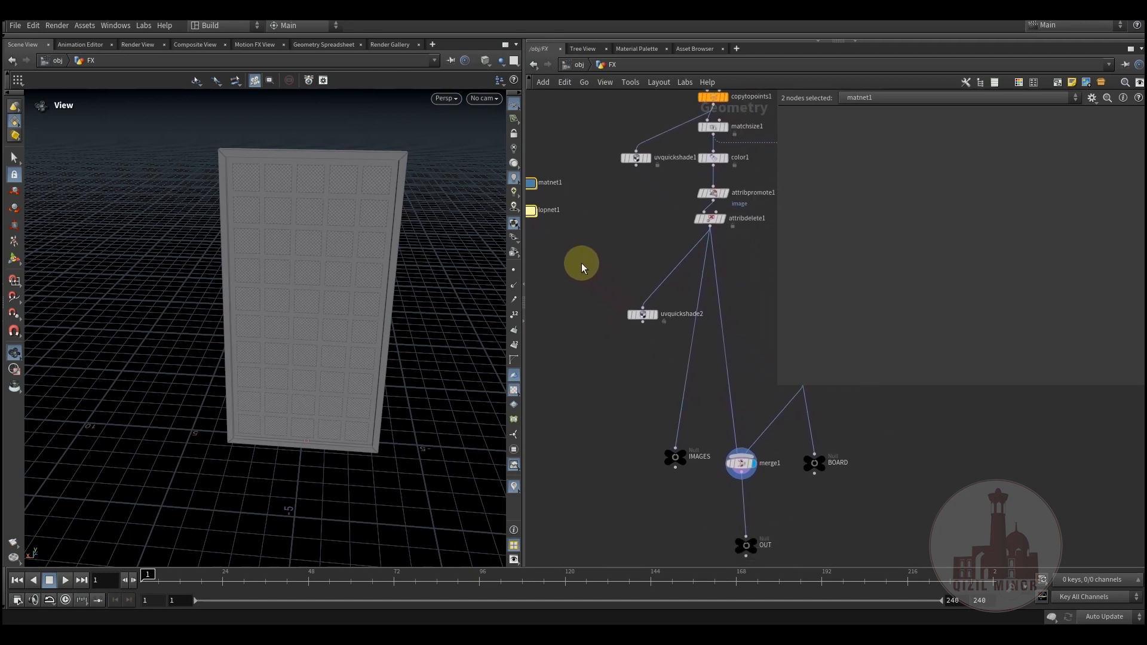
# Step: Move the IMAGES null further away from merge1 and select it
pyautogui.moveTo(673, 456); pyautogui.dragTo(635, 455)
pyautogui.moveTo(680, 421); pyautogui.dragTo(624, 366, button='middle')
pyautogui.moveTo(566, 363); pyautogui.dragTo(658, 475)
pyautogui.moveTo(658, 475); pyautogui.dragTo(572, 490, button='middle')
# Step: Select the BOARD and IMAGES nulls alternately to review the two separate outputs
pyautogui.moveTo(674, 475); pyautogui.dragTo(725, 403)
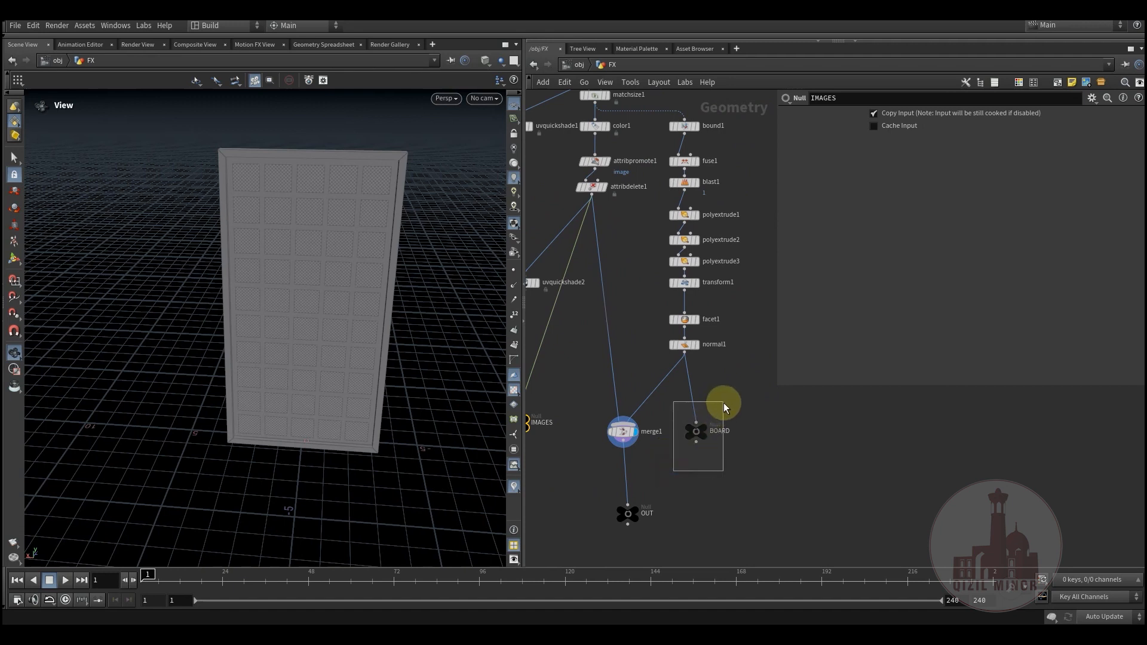
pyautogui.moveTo(722, 475); pyautogui.dragTo(669, 421)
pyautogui.moveTo(607, 390); pyautogui.dragTo(547, 447)
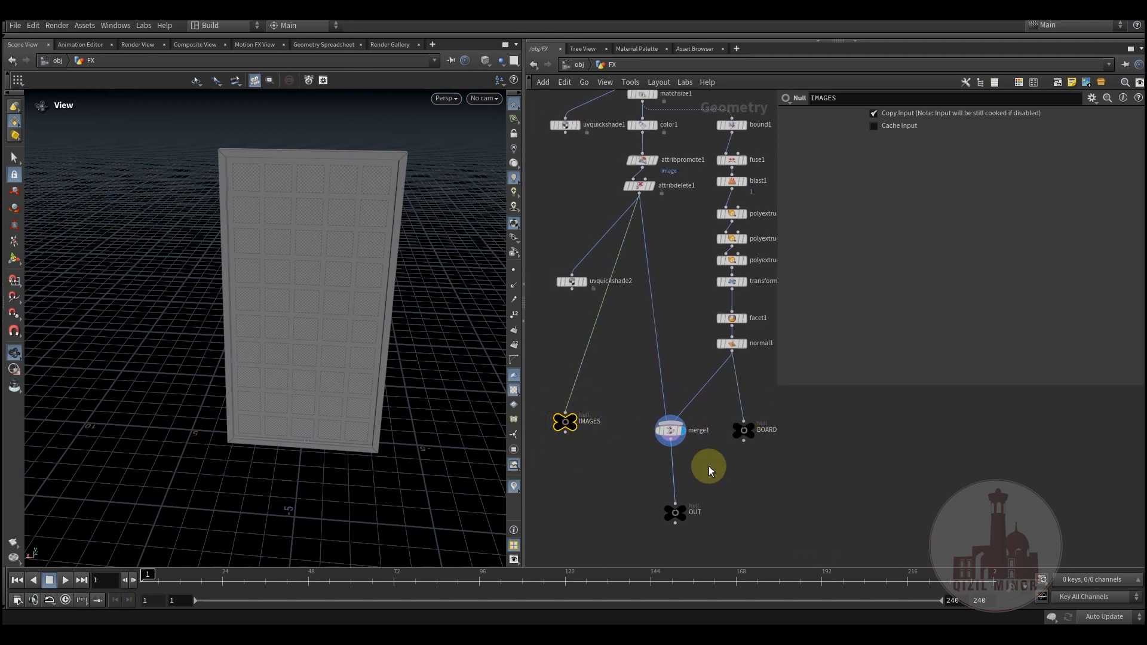
pyautogui.click(755, 433)
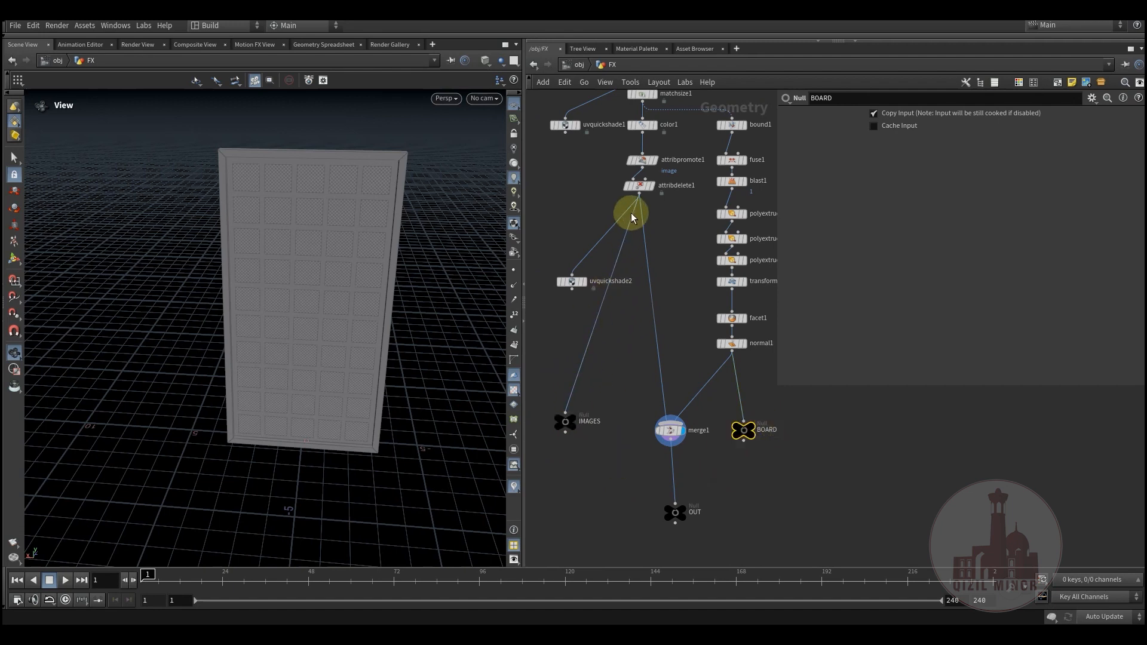
pyautogui.moveTo(624, 346); pyautogui.dragTo(646, 326, button='middle')
pyautogui.moveTo(628, 434); pyautogui.dragTo(624, 443, button='middle')
pyautogui.moveTo(557, 382); pyautogui.dragTo(631, 464)
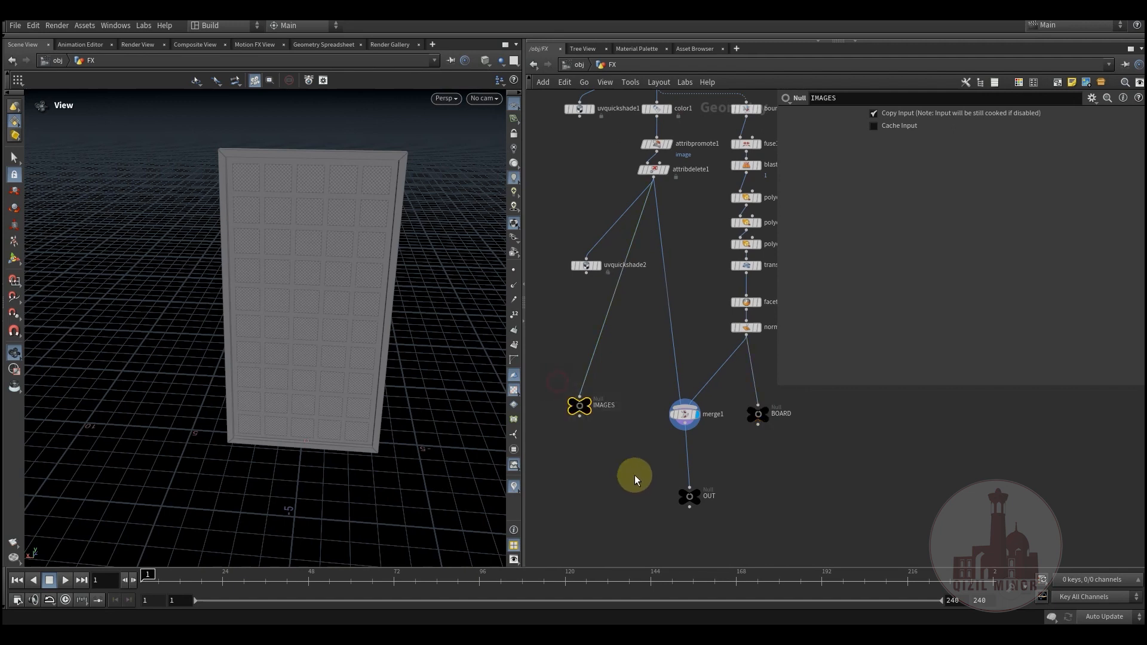
pyautogui.moveTo(784, 402); pyautogui.dragTo(783, 402)
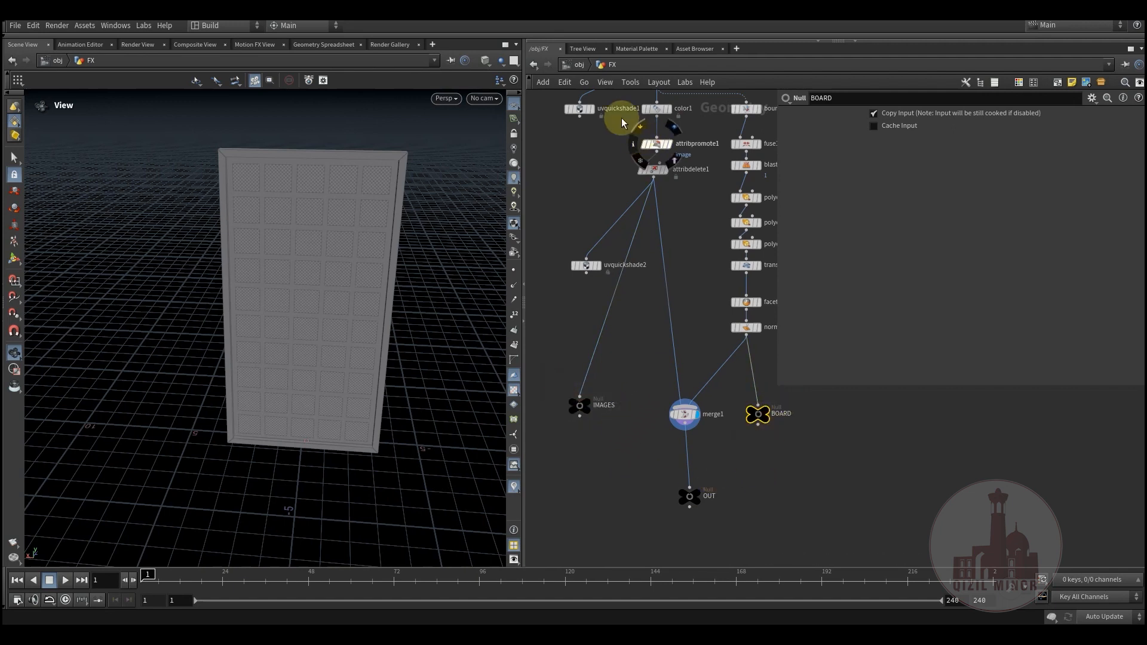
# Step: Open the images and board objects in turn and examine the source paths of their Object Merge nodes
pyautogui.click(579, 64)
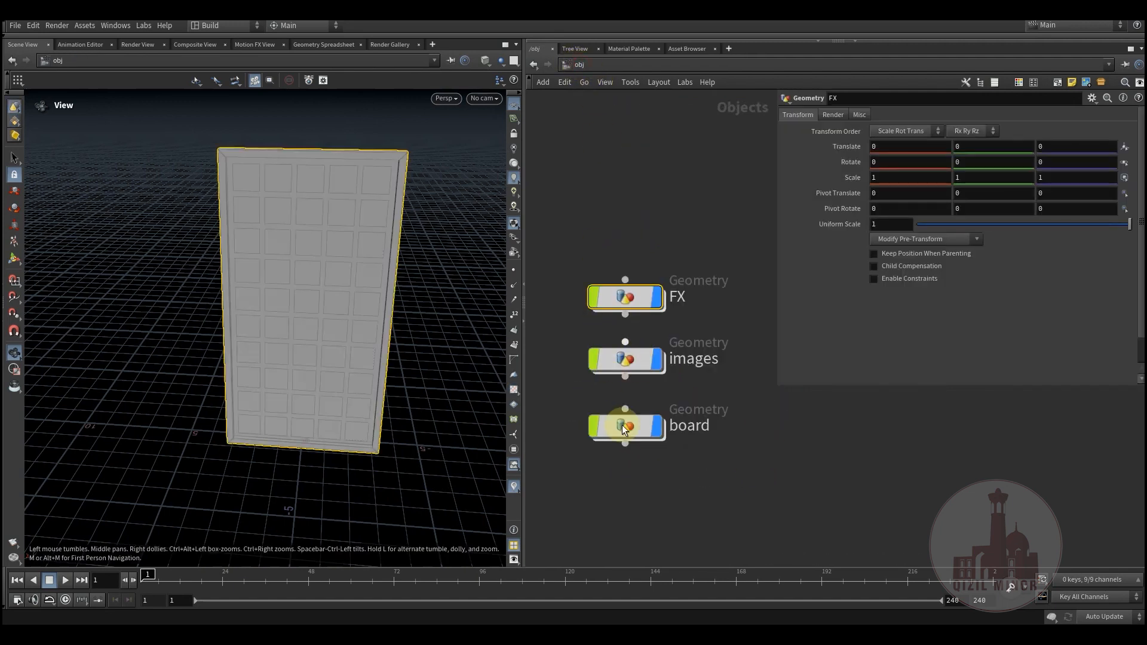
pyautogui.doubleClick(635, 365)
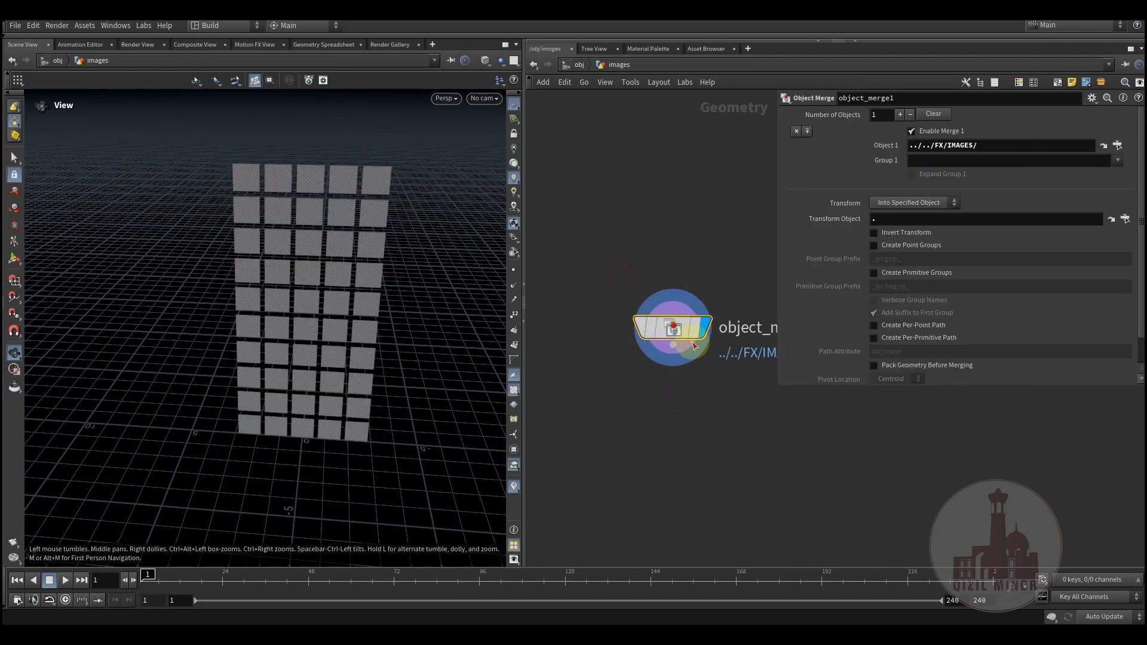
pyautogui.click(579, 64)
pyautogui.click(611, 435)
pyautogui.doubleClick(639, 432)
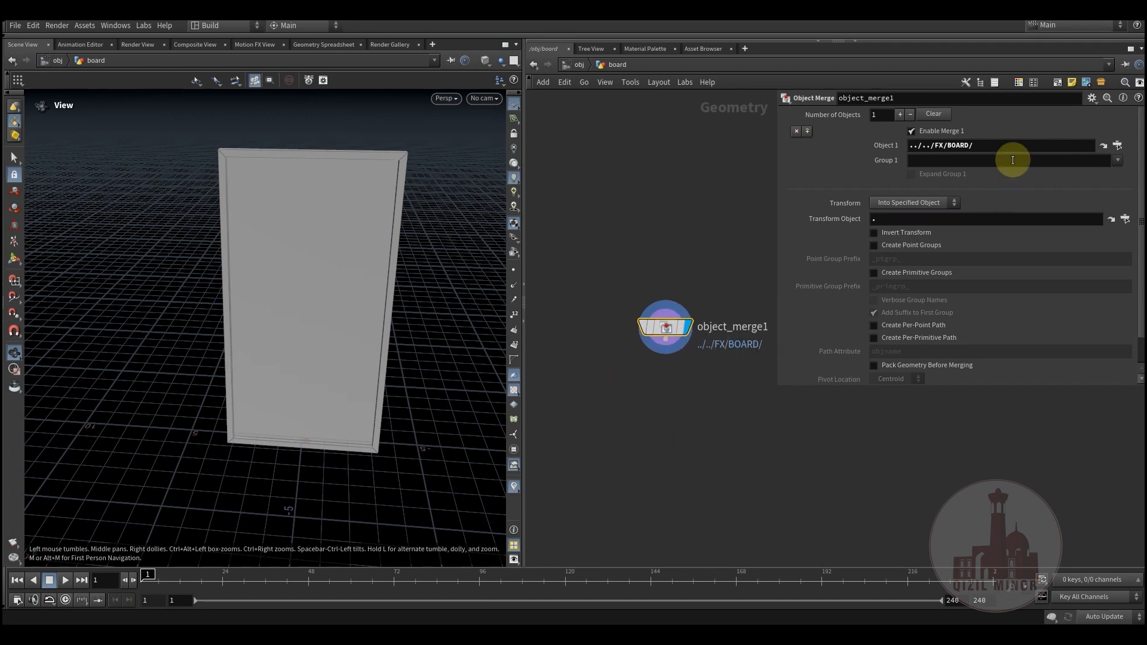
pyautogui.click(579, 64)
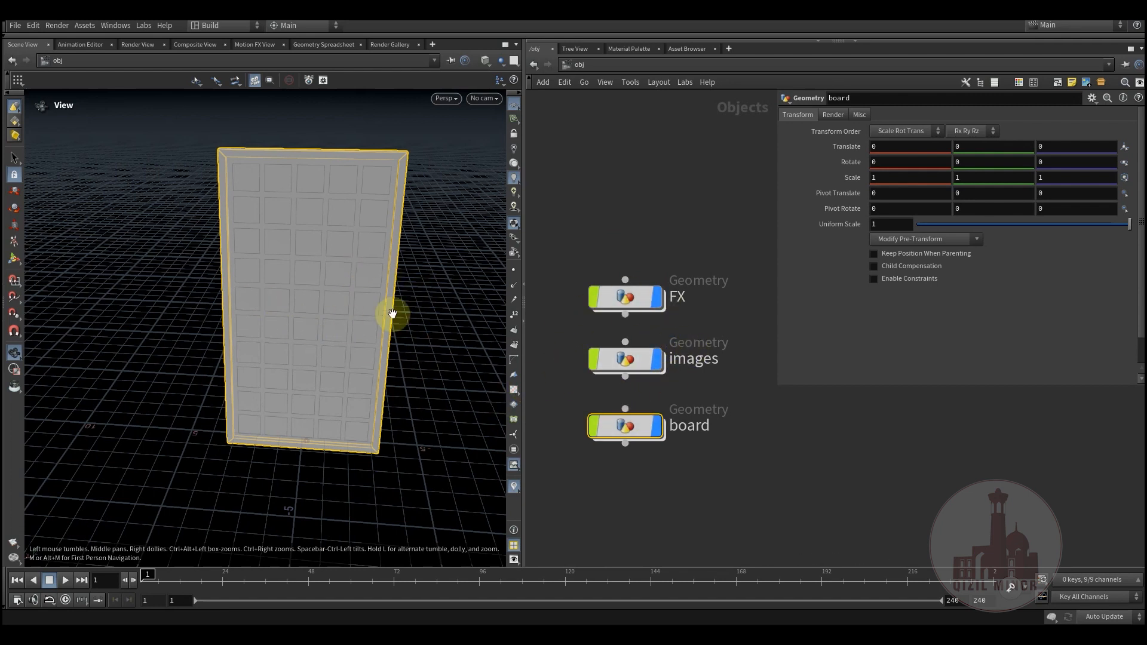
# Step: Go back into the FX object and open the image_mat material inside matnet1
pyautogui.doubleClick(635, 298)
pyautogui.moveTo(639, 360); pyautogui.dragTo(740, 448, button='middle')
pyautogui.moveTo(598, 325); pyautogui.dragTo(622, 389, button='middle')
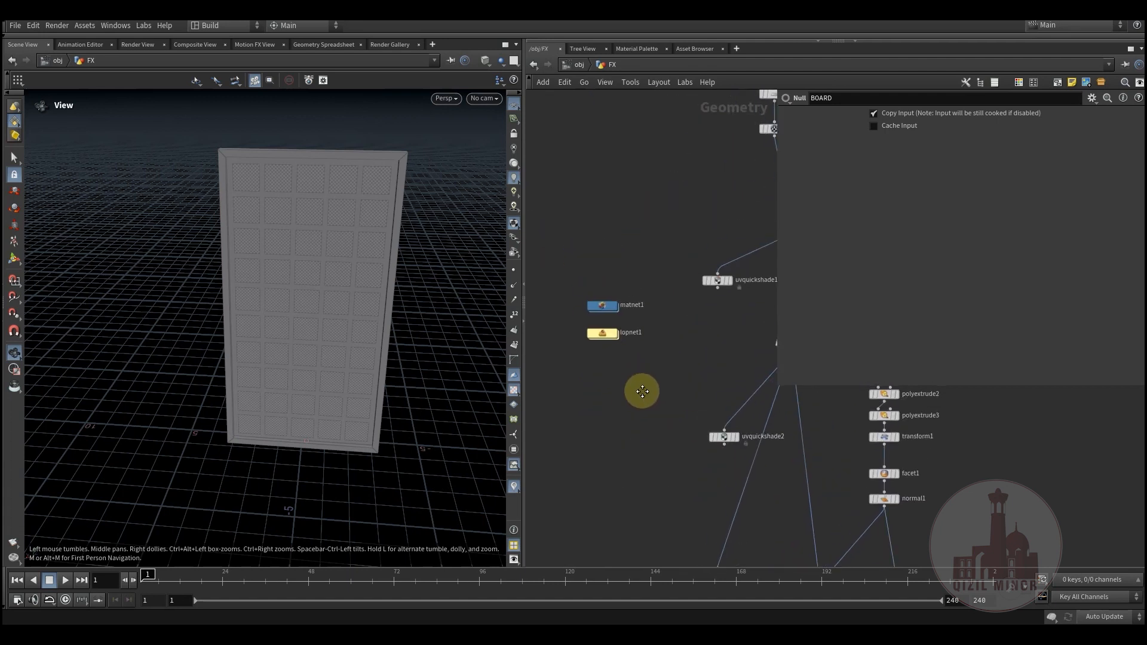
pyautogui.scroll(-2, 594, 365)
pyautogui.scroll(5, 651, 353)
pyautogui.doubleClick(639, 302)
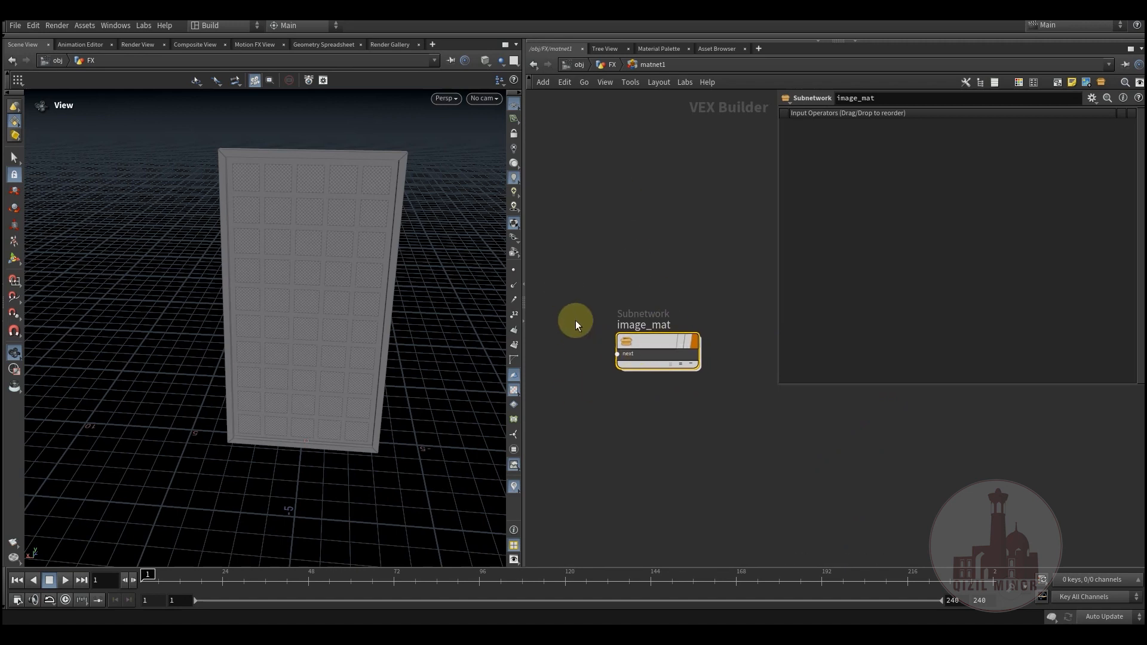
pyautogui.doubleClick(654, 343)
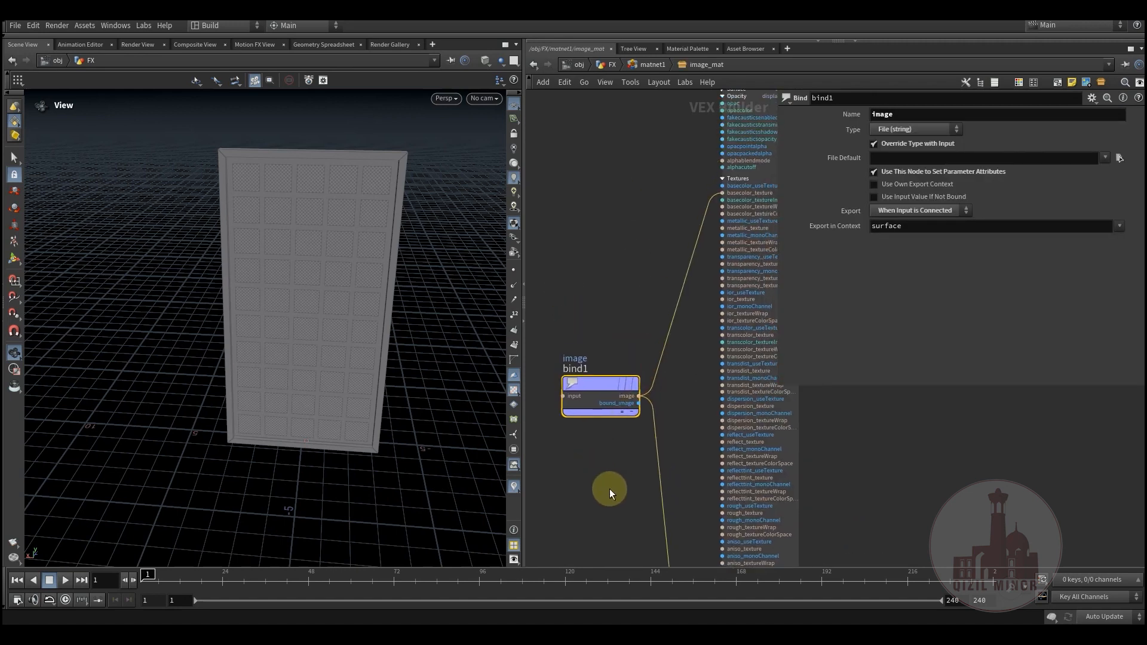
# Step: Select the images_mat Principled Shader and examine its Base Color texture settings
pyautogui.scroll(-2, 609, 489)
pyautogui.moveTo(618, 356); pyautogui.dragTo(576, 414, button='middle')
pyautogui.click(706, 213)
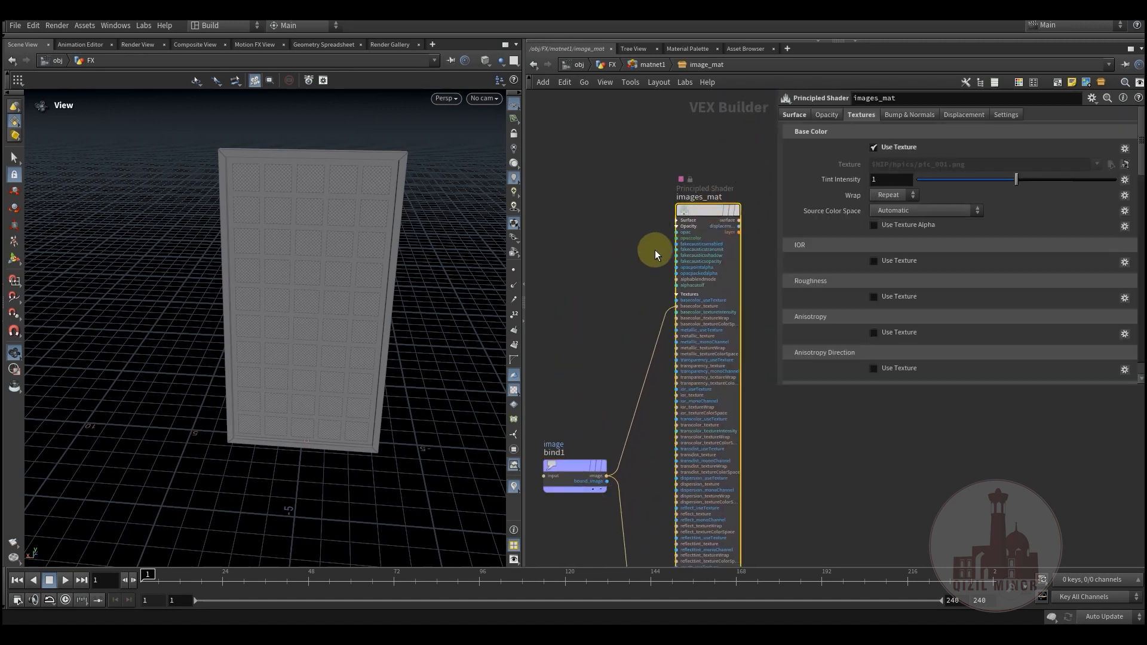
pyautogui.moveTo(607, 320); pyautogui.dragTo(578, 370, button='middle')
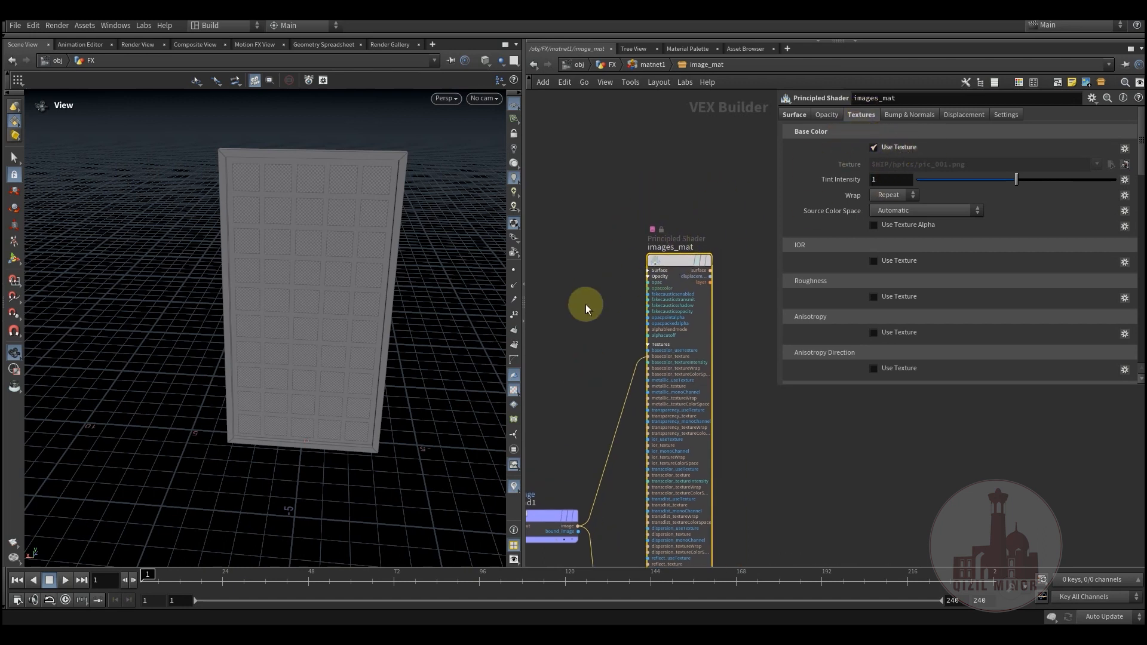
pyautogui.moveTo(585, 303); pyautogui.dragTo(636, 245, button='middle')
# Step: Select bind1 and examine its name, file string type and connection to the shader's basecolor_texture input
pyautogui.click(638, 393)
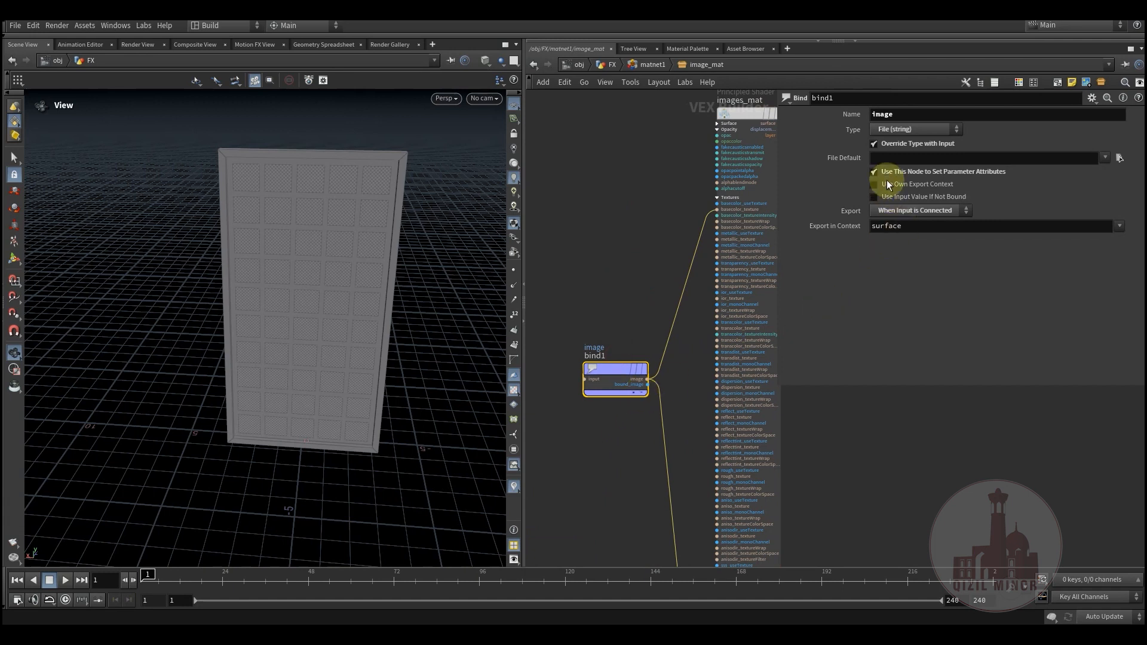
pyautogui.moveTo(607, 393); pyautogui.dragTo(587, 401)
pyautogui.moveTo(639, 314); pyautogui.dragTo(587, 454)
pyautogui.moveTo(614, 295); pyautogui.dragTo(570, 451)
pyautogui.moveTo(901, 114); pyautogui.dragTo(855, 118)
pyautogui.scroll(5, 653, 300)
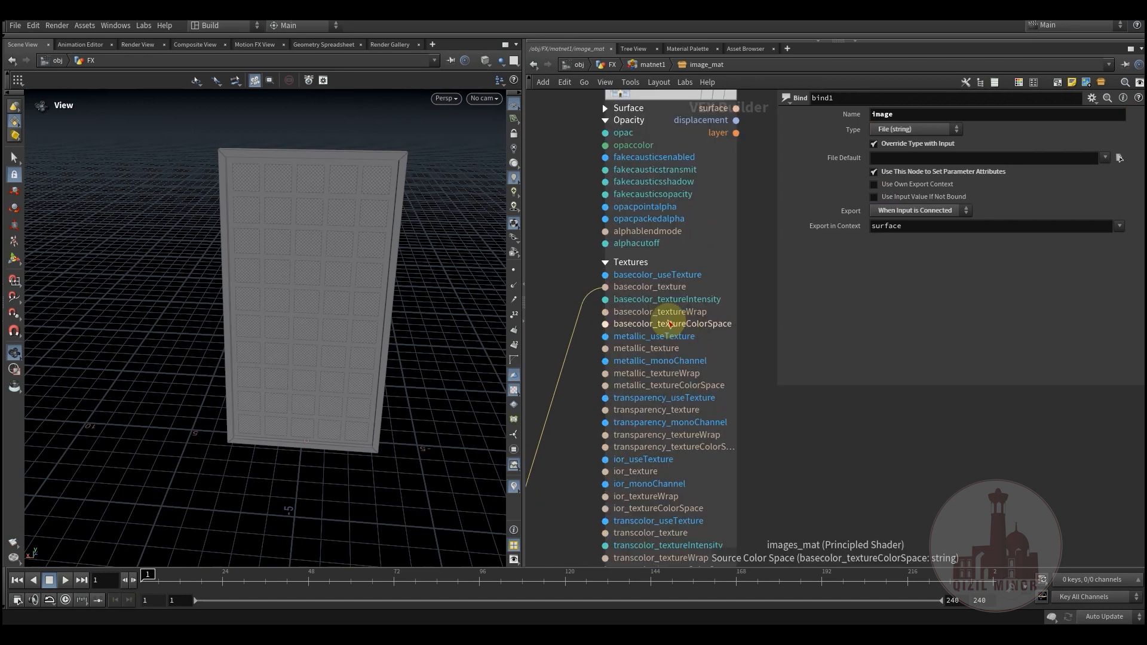
# Step: Select the images_mat shader and trace the wires from bind1 to its texture inputs
pyautogui.moveTo(635, 160); pyautogui.dragTo(645, 243, button='middle')
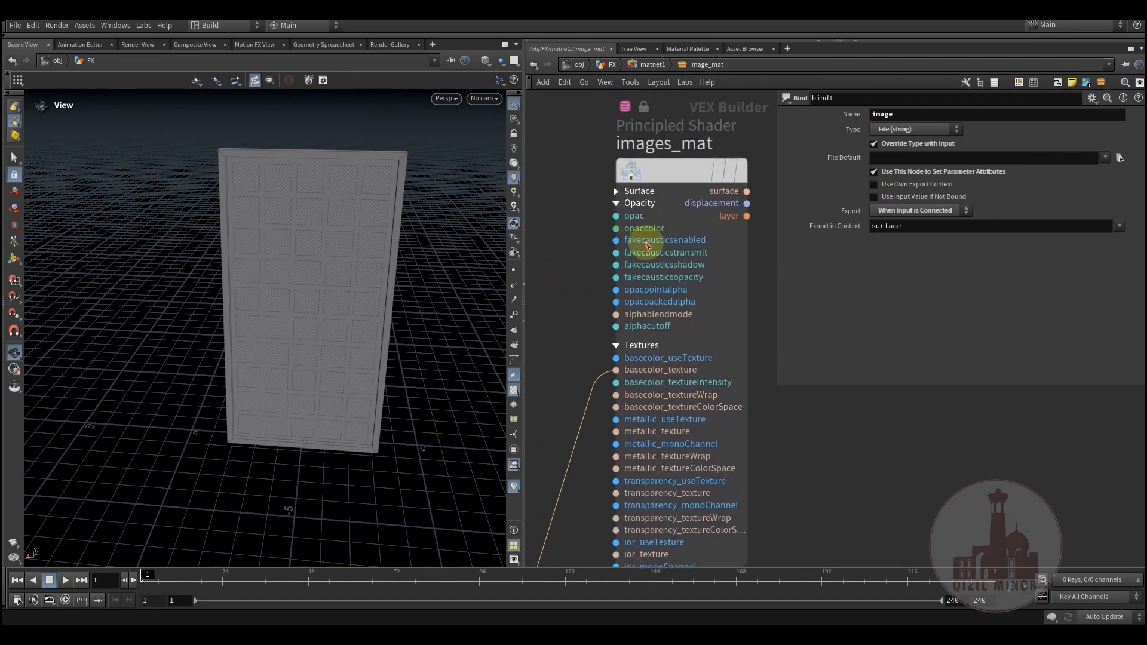
pyautogui.click(675, 174)
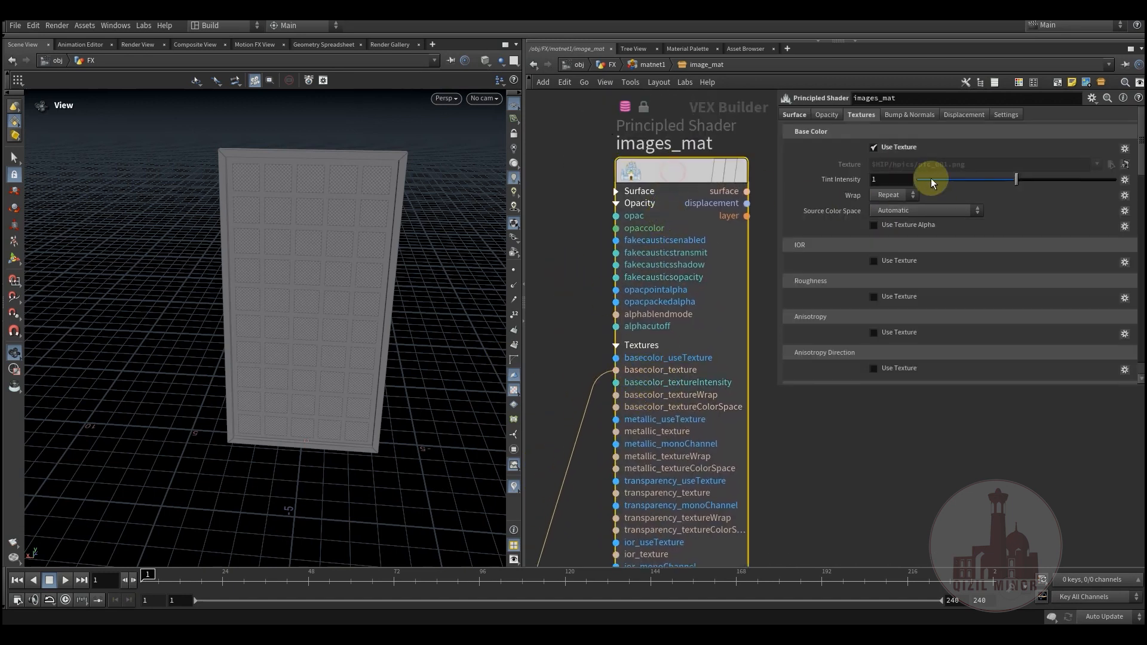
pyautogui.moveTo(562, 430); pyautogui.dragTo(640, 68, button='middle')
pyautogui.scroll(-3, 645, 288)
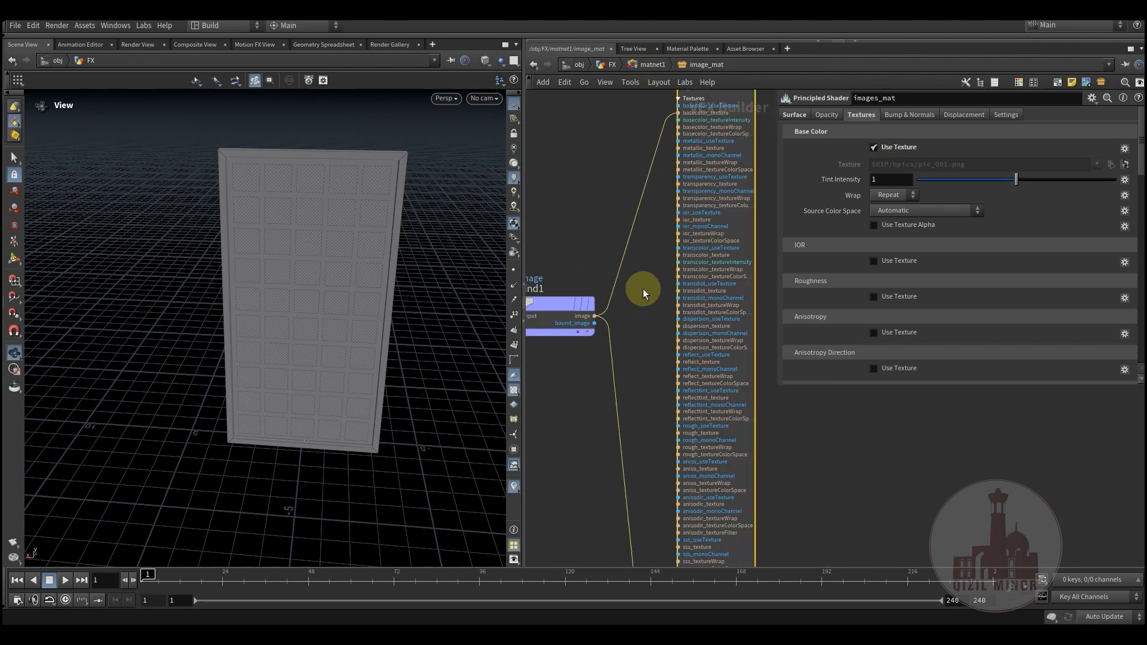
pyautogui.moveTo(620, 421); pyautogui.dragTo(588, 229, button='middle')
pyautogui.moveTo(586, 378); pyautogui.dragTo(602, 111, button='middle')
pyautogui.scroll(4, 622, 355)
pyautogui.scroll(-1, 641, 362)
pyautogui.moveTo(640, 362); pyautogui.dragTo(540, 430, button='middle')
pyautogui.moveTo(524, 411); pyautogui.dragTo(546, 416)
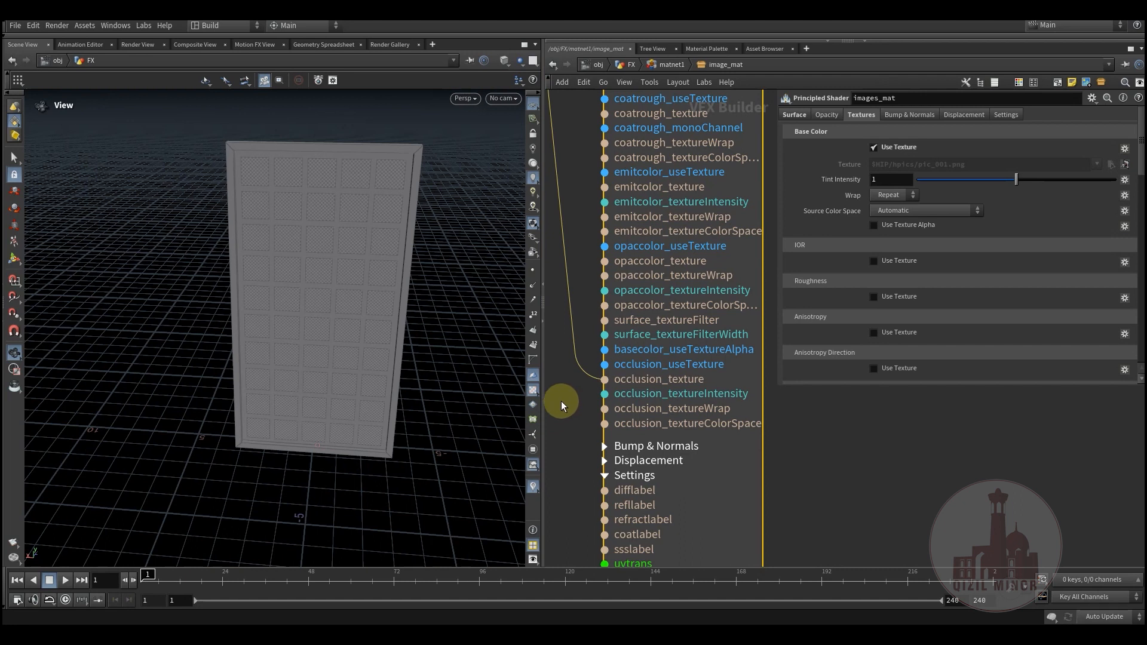
# Step: Disconnect bind1 from the occlusion_texture input of images_mat, leaving its basecolor_texture wire in place
pyautogui.moveTo(561, 404); pyautogui.dragTo(647, 435, button='middle')
pyautogui.rightClick(657, 374)
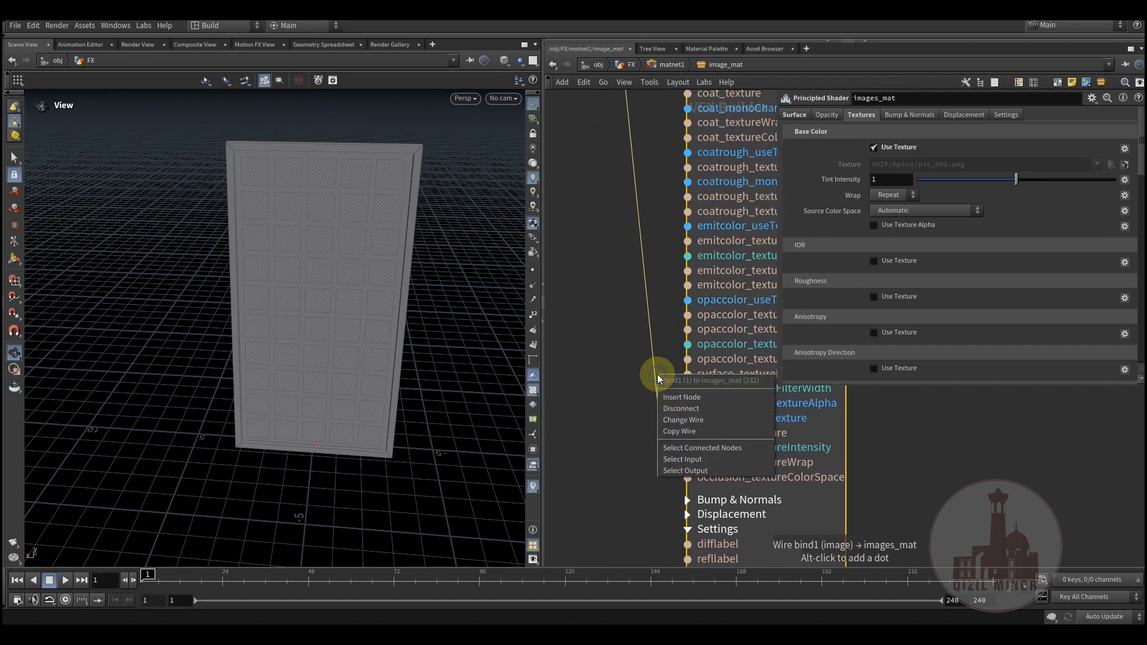
pyautogui.click(637, 366)
pyautogui.click(630, 382)
pyautogui.scroll(-4, 620, 412)
pyautogui.moveTo(639, 317); pyautogui.dragTo(709, 589, button='middle')
pyautogui.moveTo(672, 190); pyautogui.dragTo(666, 346, button='middle')
pyautogui.rightClick(657, 351)
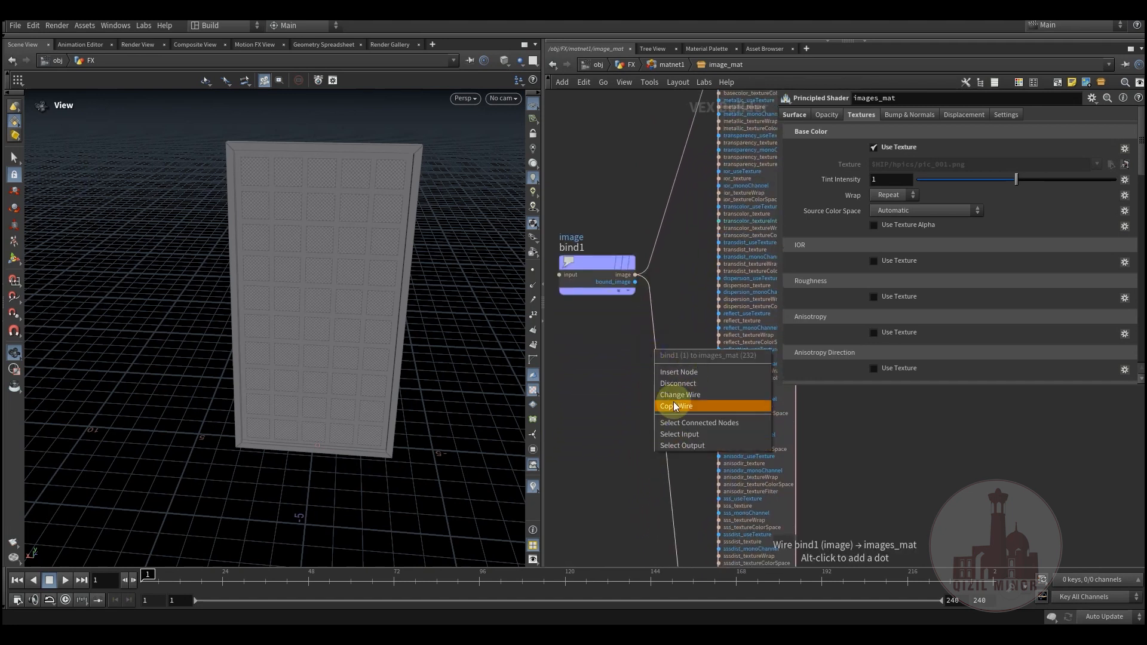
pyautogui.click(678, 383)
pyautogui.moveTo(635, 392); pyautogui.dragTo(651, 505, button='middle')
pyautogui.moveTo(607, 425); pyautogui.dragTo(637, 227)
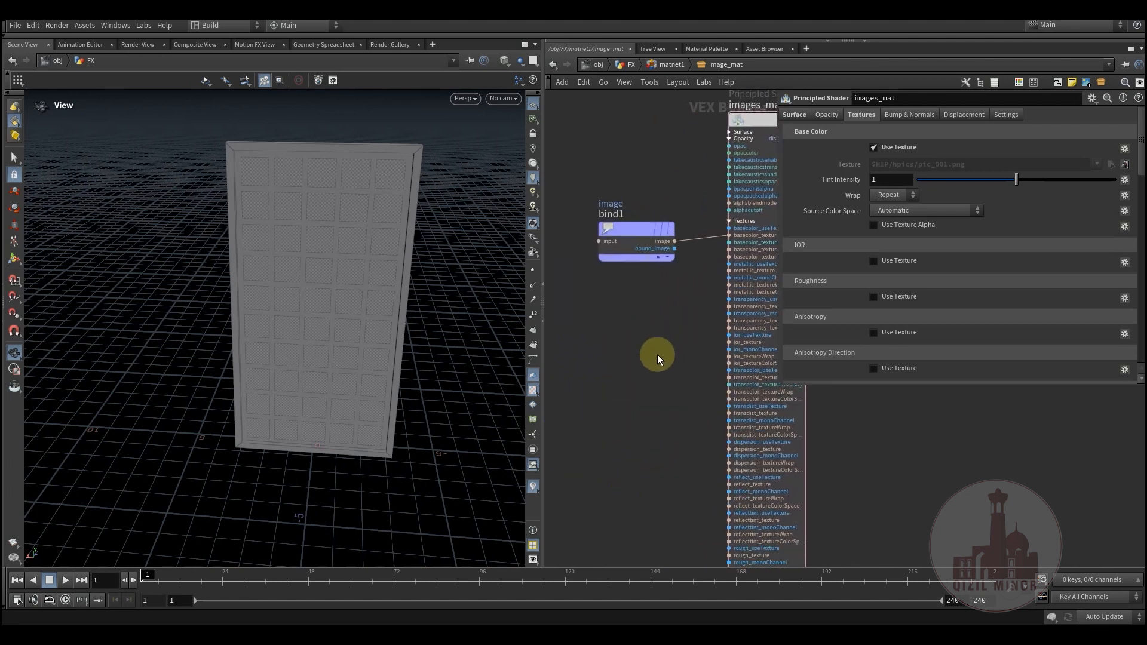
pyautogui.press('h')
# Step: Look at the ellipse mask layers in Photoshop, return to Houdini and examine the Opacity texture path of images_mat
pyautogui.scroll(-2, 953, 253)
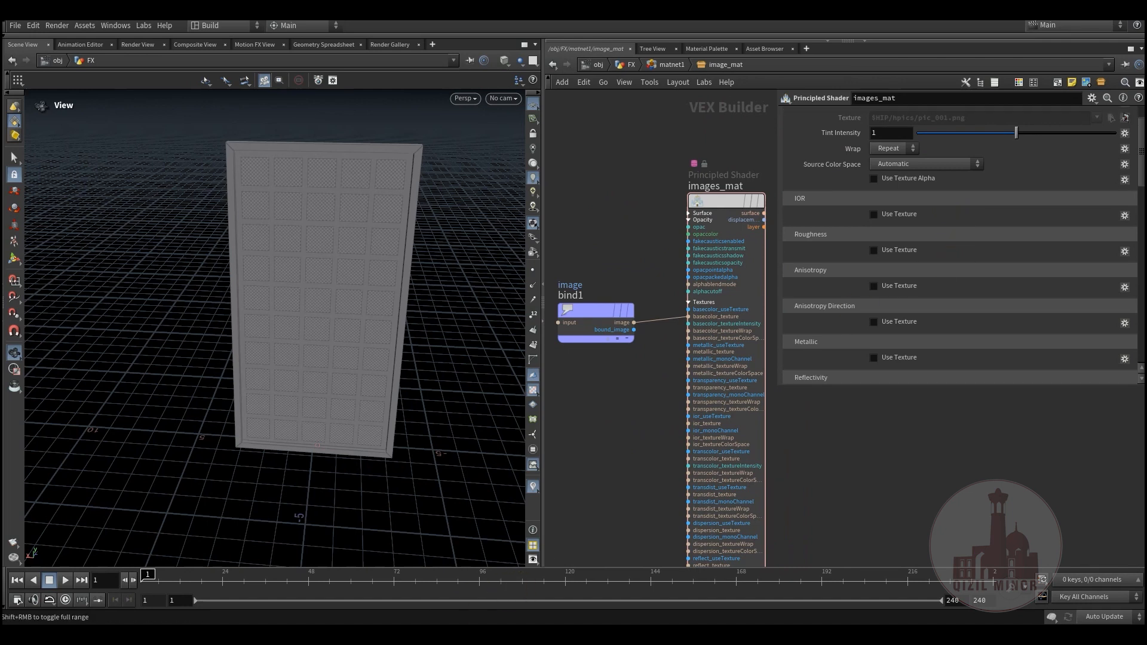
pyautogui.hotkey('alt', 'Tab')
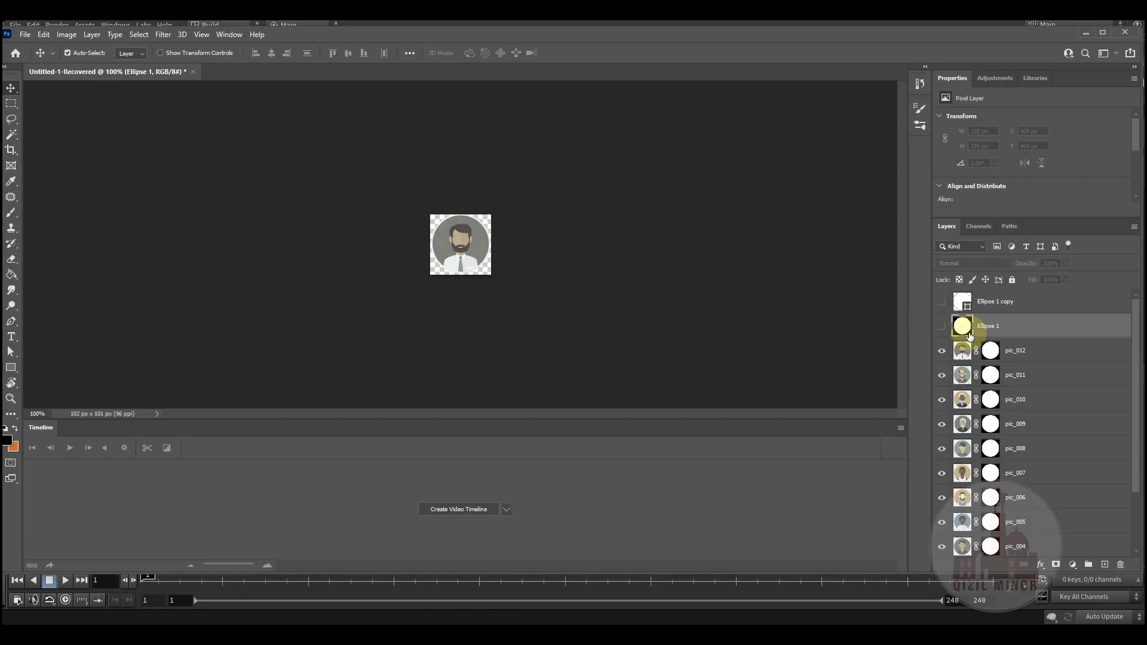
pyautogui.hotkey('alt', 'Tab')
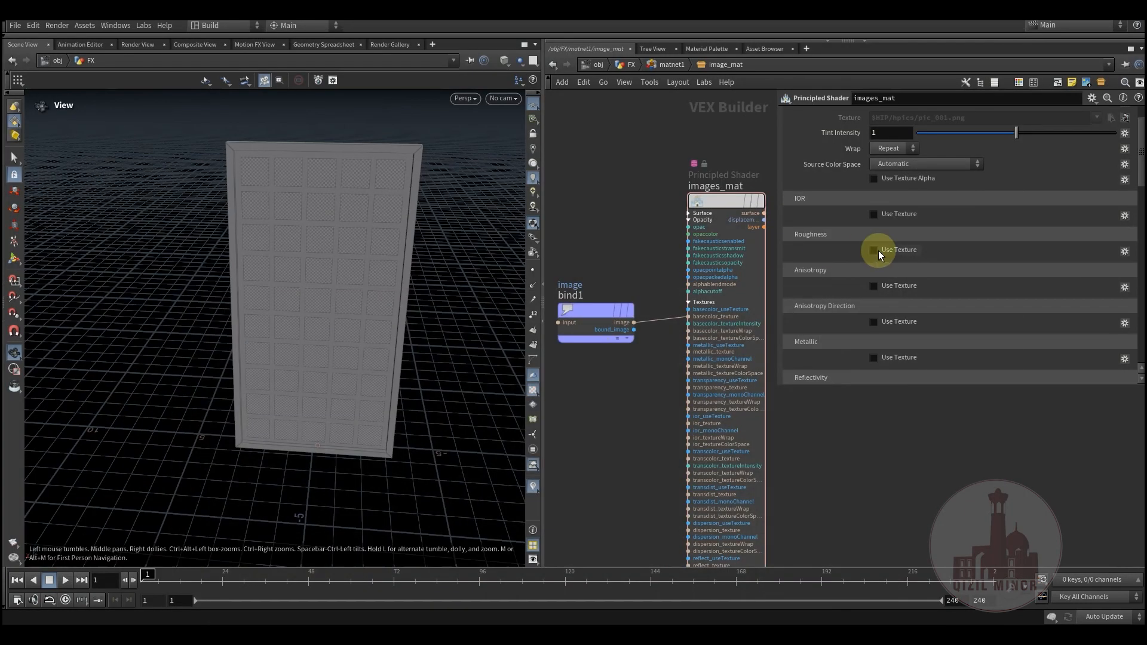
pyautogui.scroll(2, 852, 182)
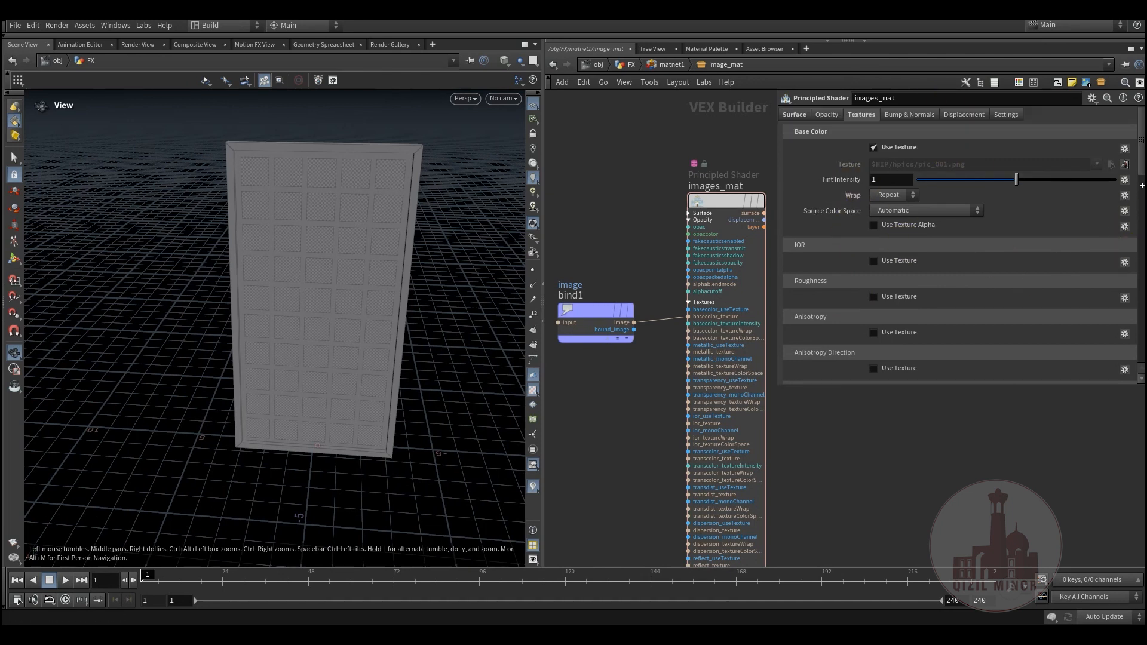
pyautogui.moveTo(1142, 167); pyautogui.dragTo(1123, 342)
pyautogui.moveTo(962, 293); pyautogui.dragTo(856, 296)
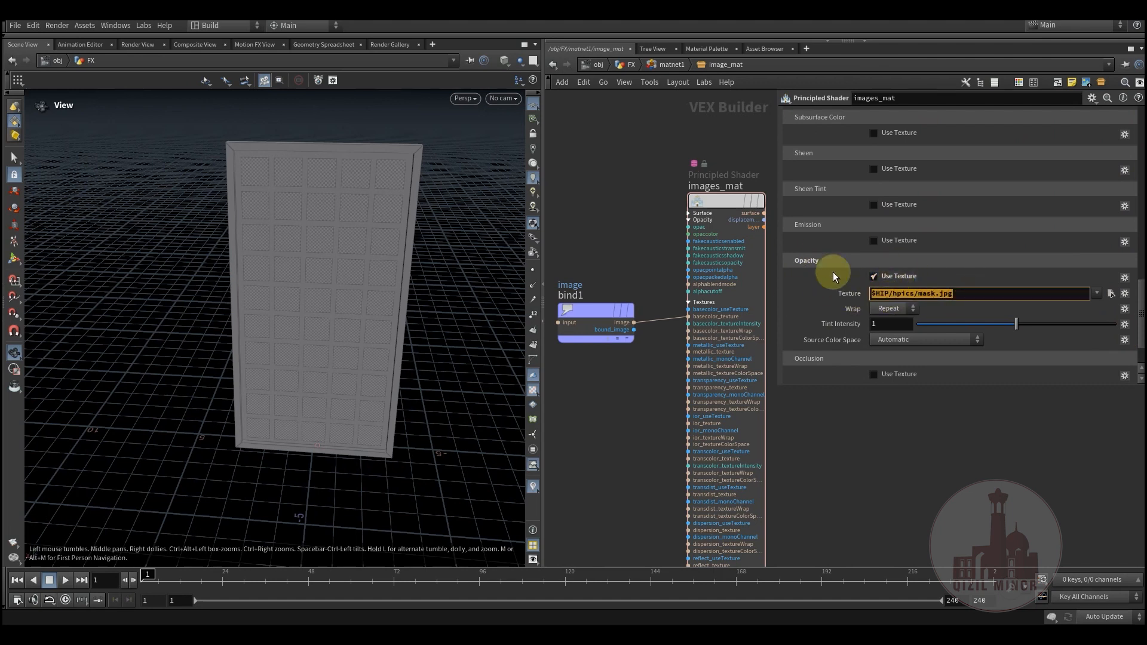
# Step: Leave the material network, return to the FX level and open the lopnet1 network
pyautogui.moveTo(609, 357); pyautogui.dragTo(622, 393, button='middle')
pyautogui.click(637, 271)
pyautogui.click(677, 64)
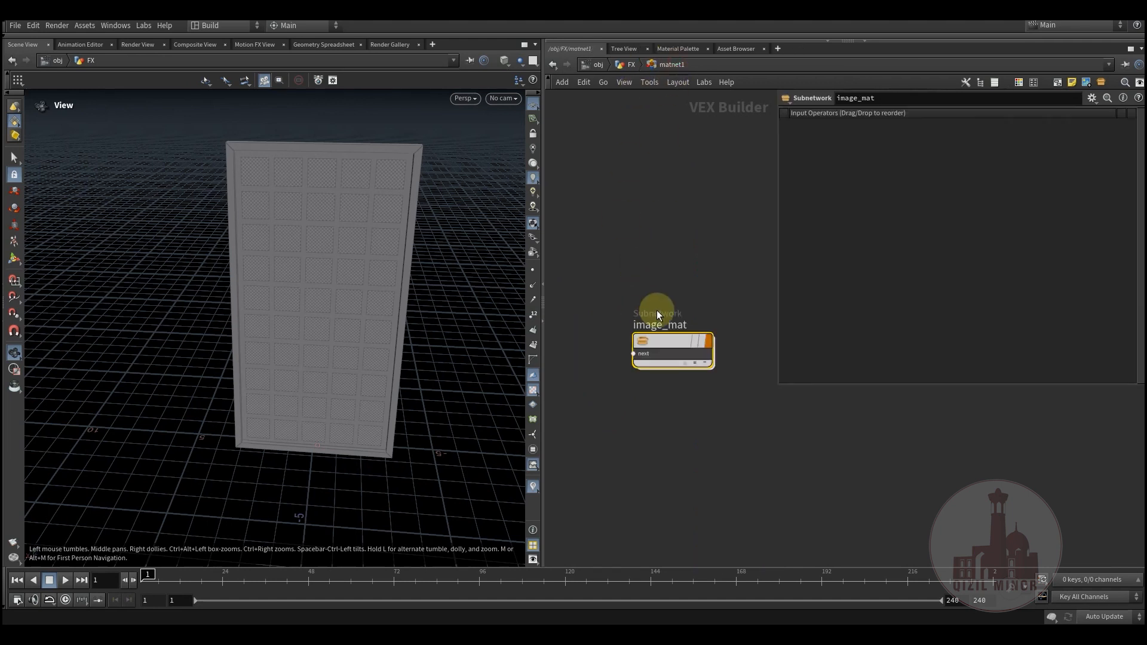
pyautogui.click(632, 64)
pyautogui.moveTo(693, 415); pyautogui.dragTo(665, 369, button='middle')
pyautogui.doubleClick(612, 316)
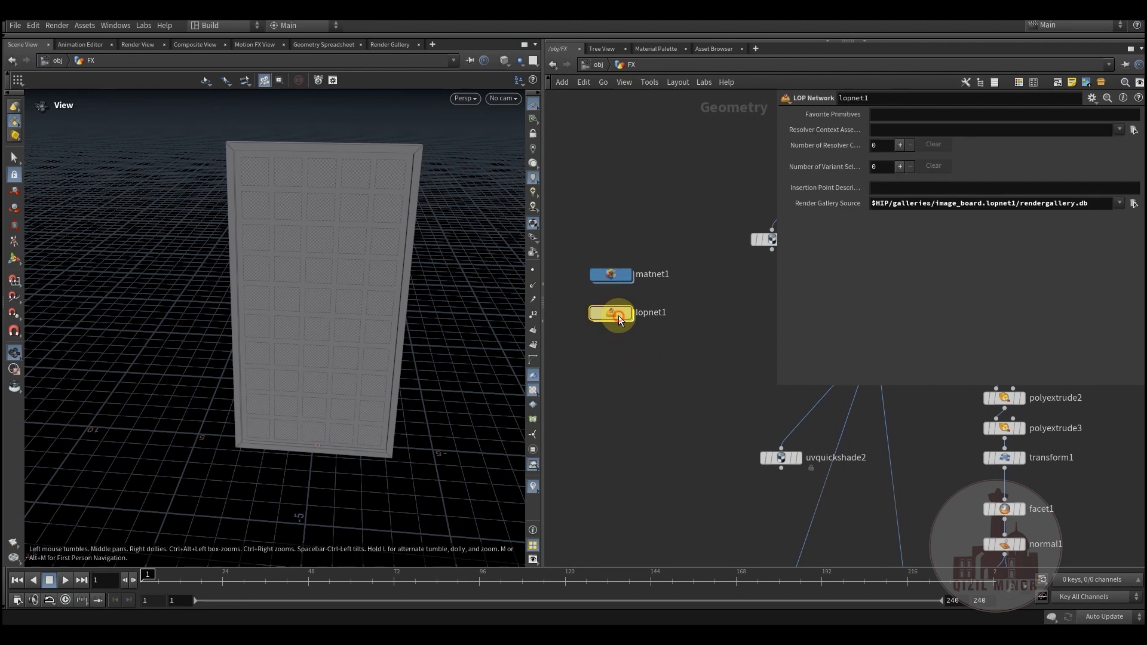
pyautogui.moveTo(615, 306); pyautogui.dragTo(589, 350, button='middle')
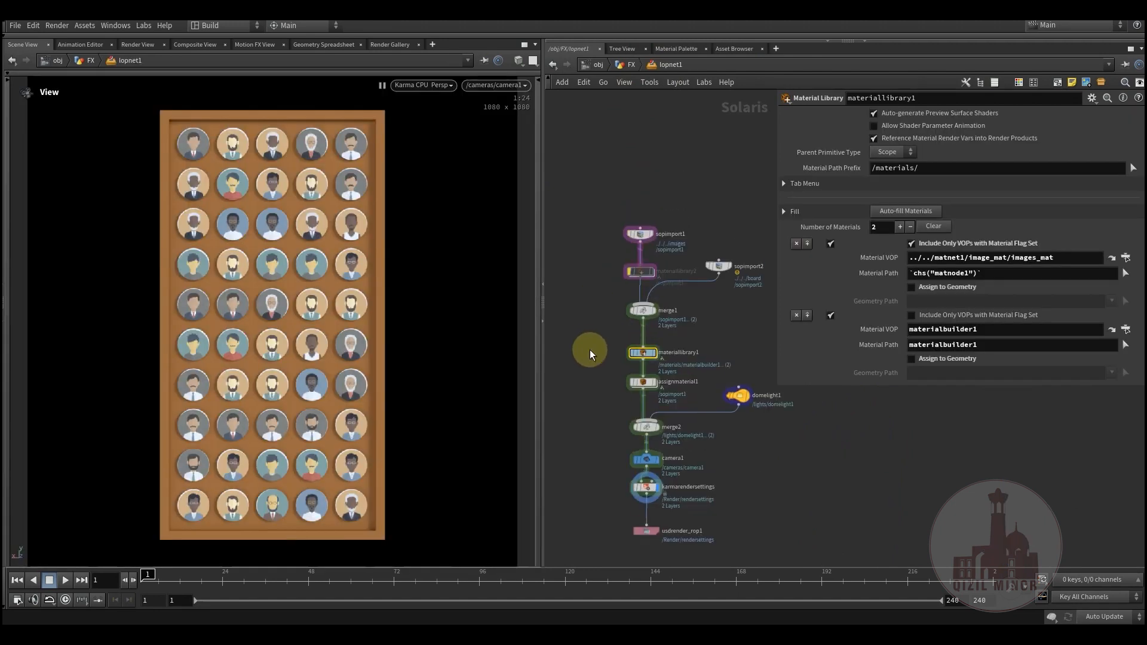
# Step: Restart the Karma CPU render of the image board in the viewport
pyautogui.click(423, 86)
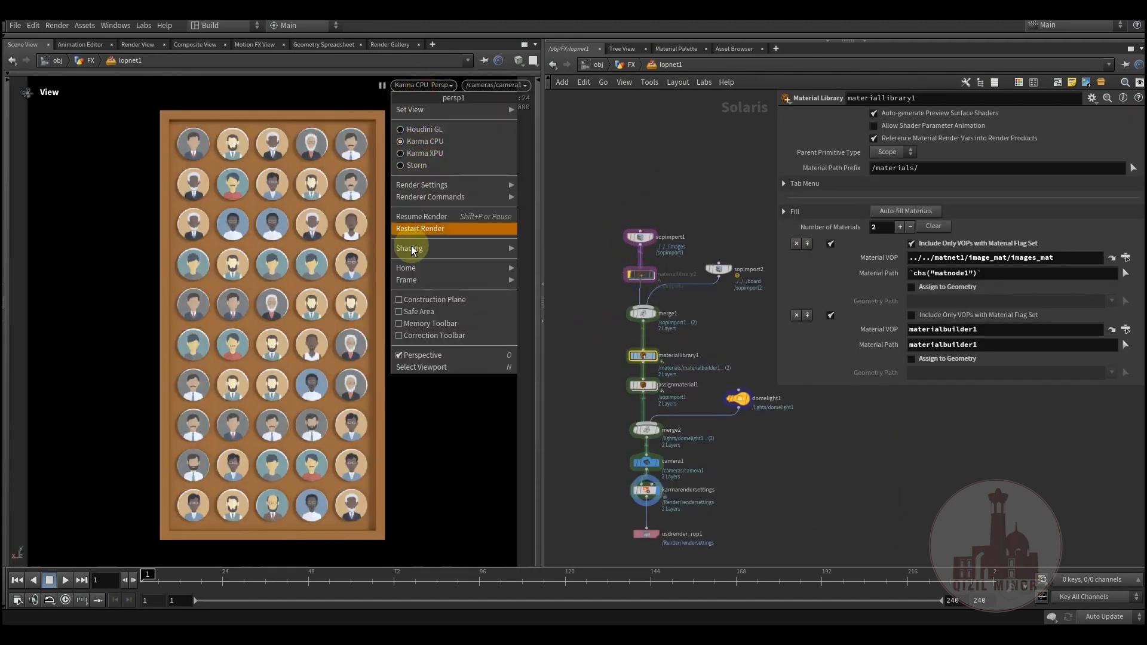
pyautogui.click(427, 230)
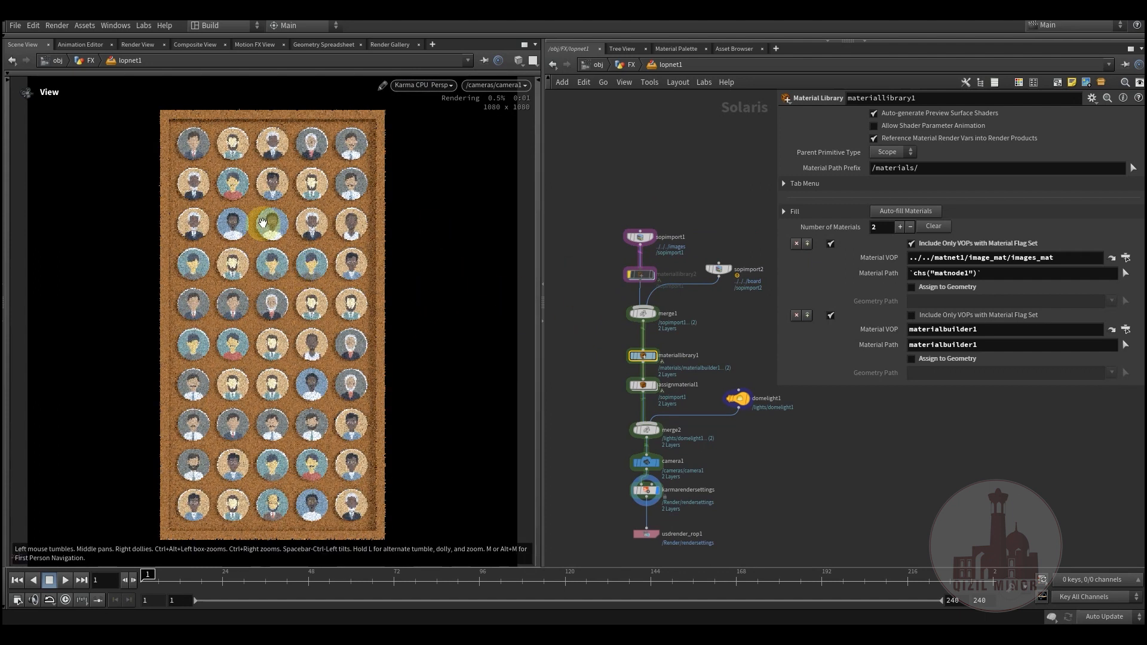
pyautogui.moveTo(604, 317); pyautogui.dragTo(602, 356, button='middle')
# Step: Try rendering the viewport with Karma XPU, and return the renderer to Karma CPU
pyautogui.click(431, 86)
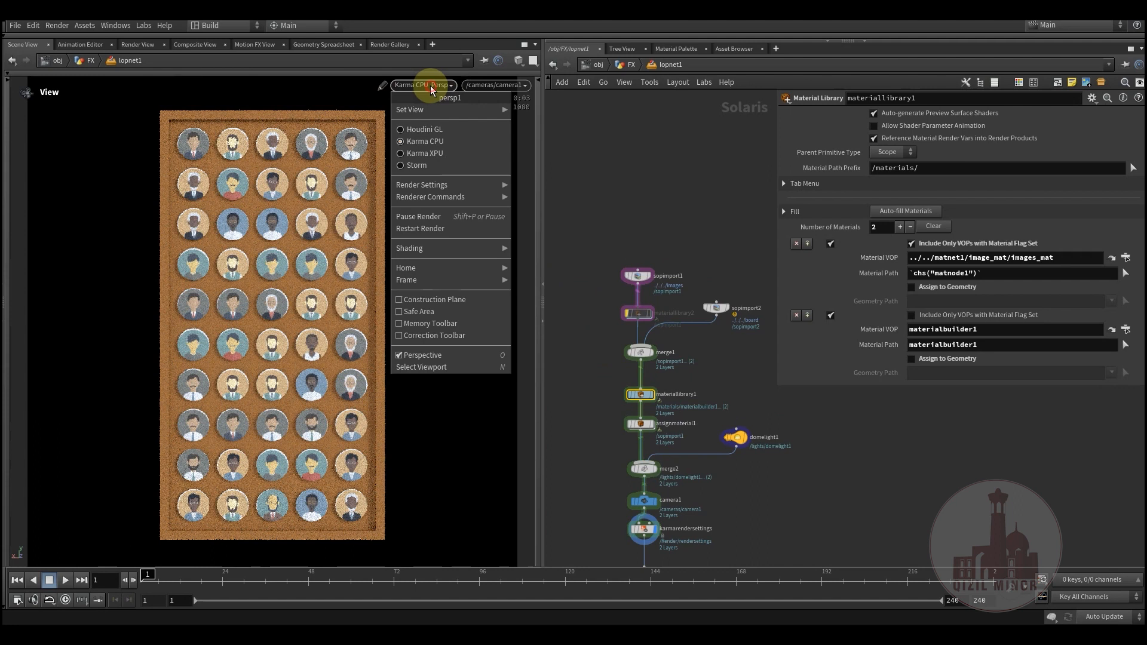
pyautogui.click(424, 155)
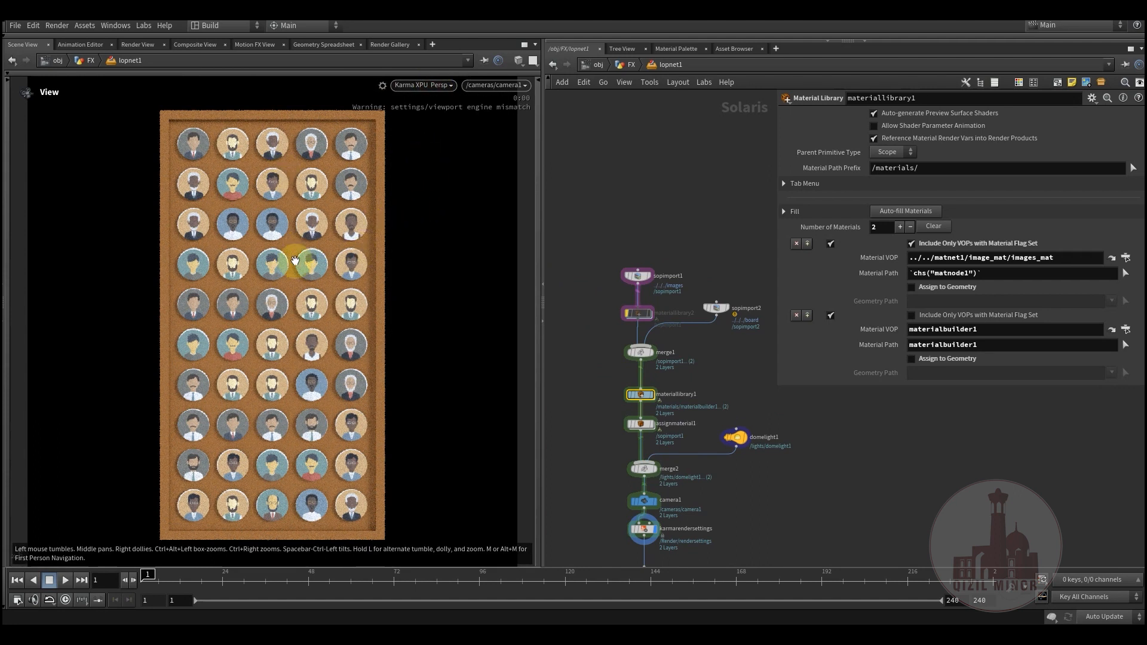
pyautogui.click(430, 86)
pyautogui.click(432, 223)
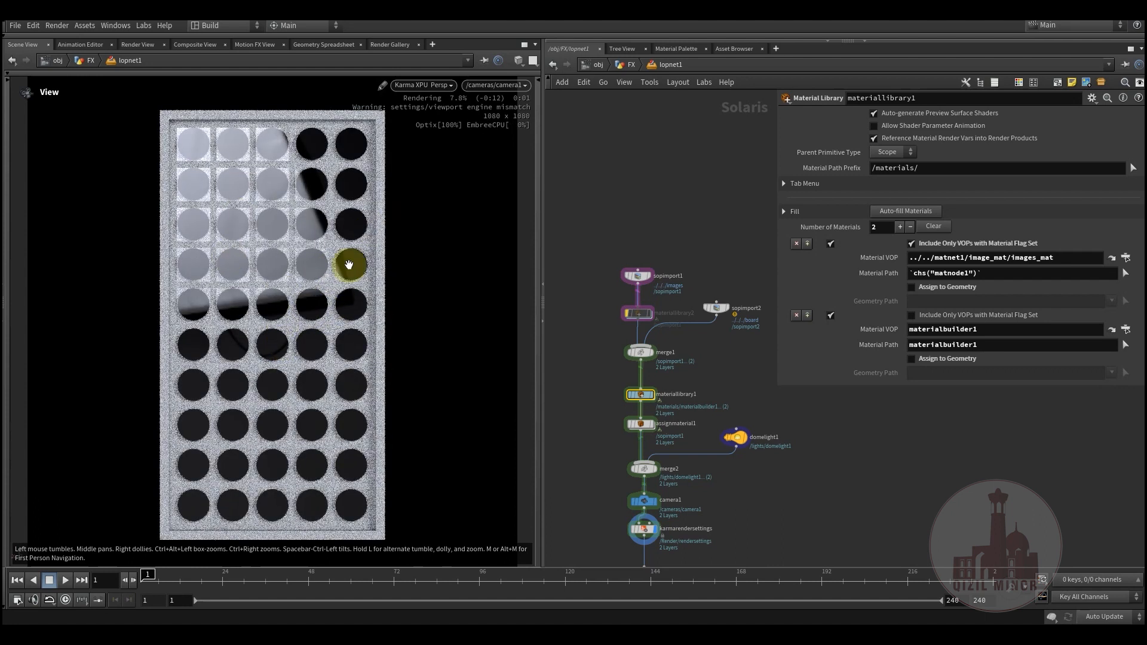
pyautogui.click(425, 87)
pyautogui.click(424, 143)
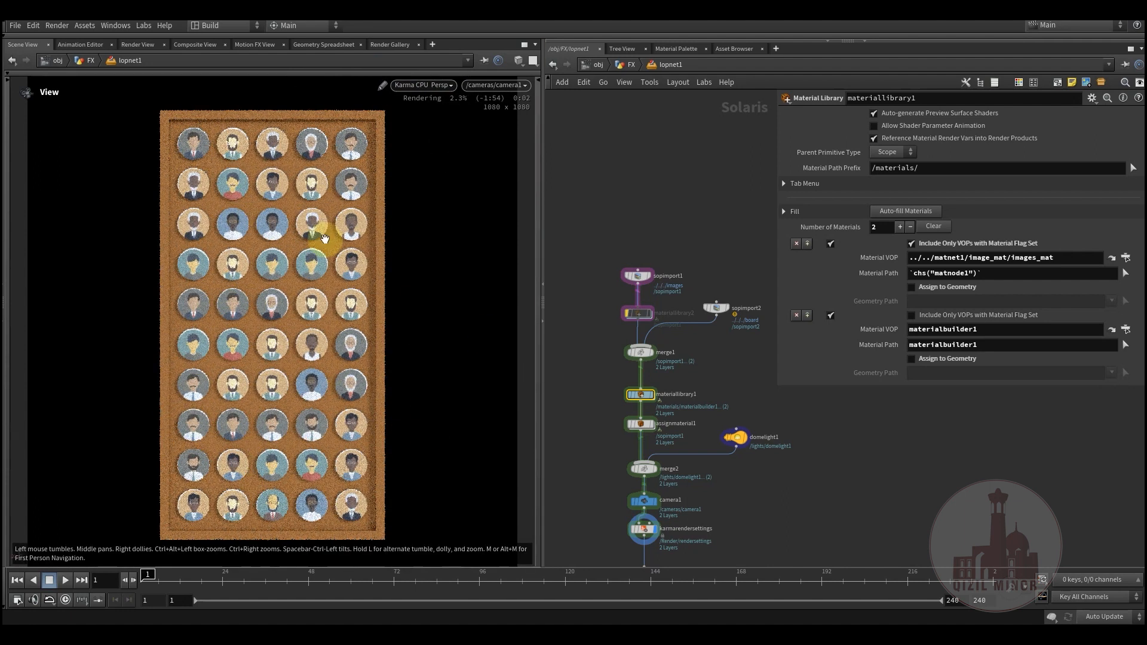
# Step: Examine the SOP paths of sopimport1 and sopimport2, which import the images and board objects
pyautogui.scroll(4, 603, 311)
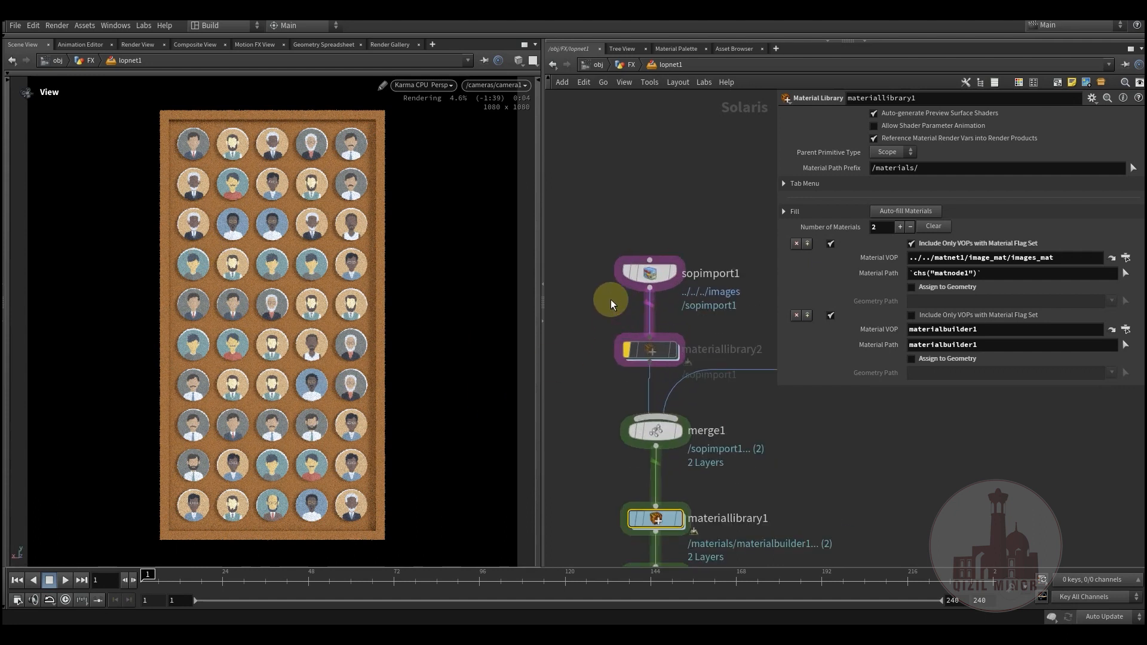
pyautogui.moveTo(598, 252); pyautogui.dragTo(684, 313)
pyautogui.moveTo(956, 116); pyautogui.dragTo(826, 120)
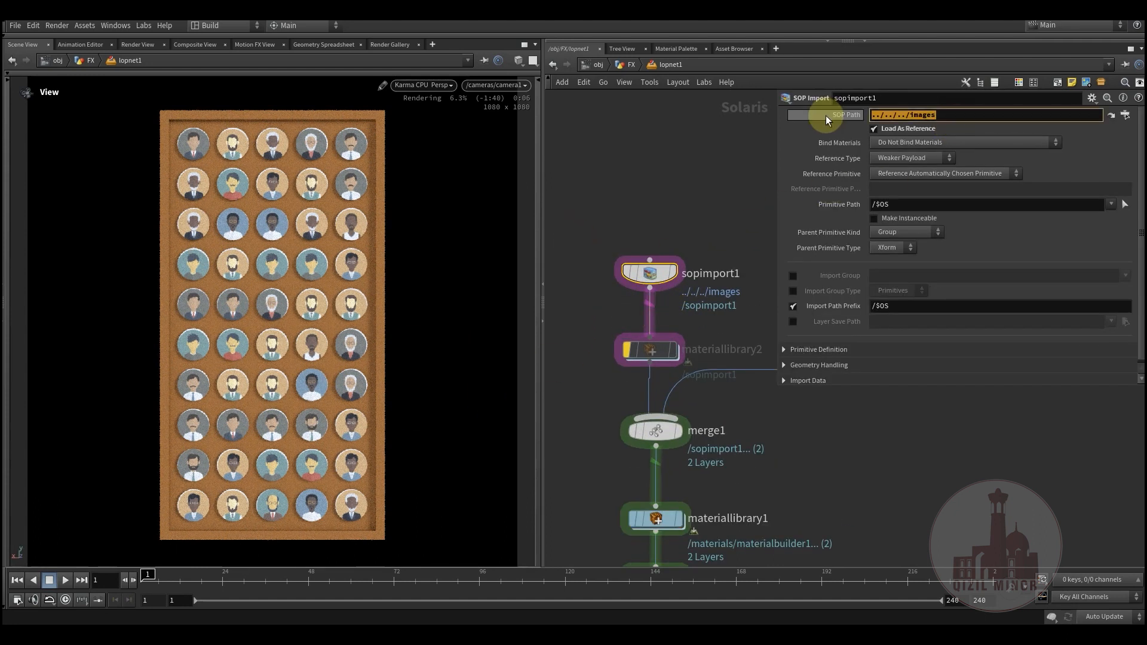
pyautogui.scroll(-4, 615, 239)
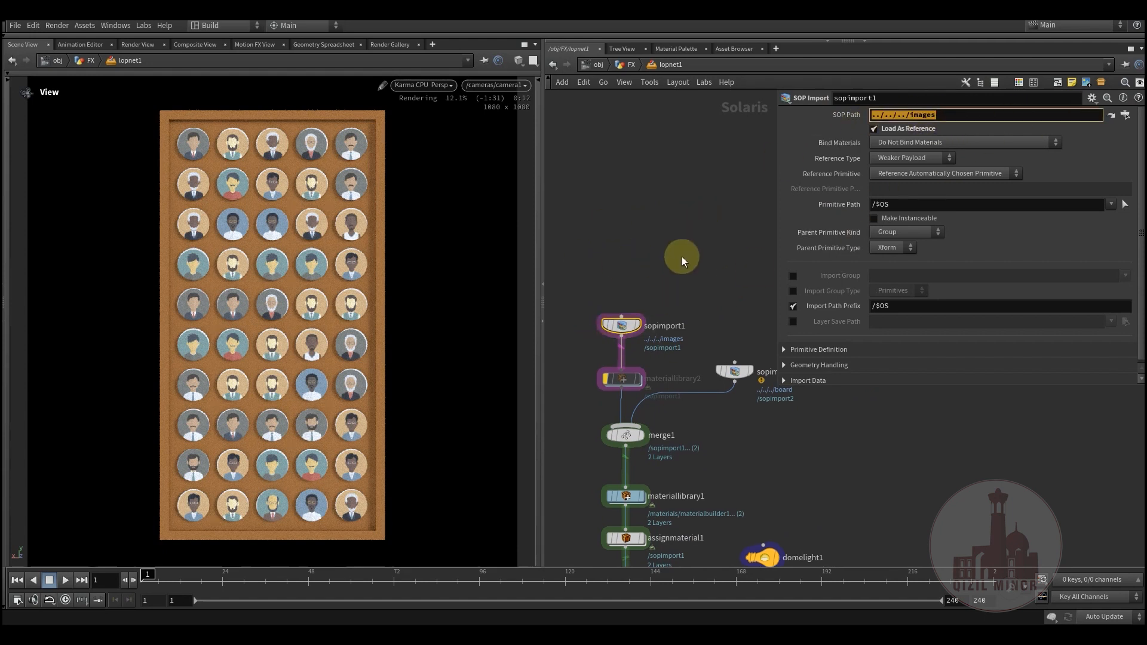
pyautogui.moveTo(662, 257); pyautogui.dragTo(697, 336, button='middle')
pyautogui.click(687, 298)
pyautogui.moveTo(621, 271); pyautogui.dragTo(693, 171, button='middle')
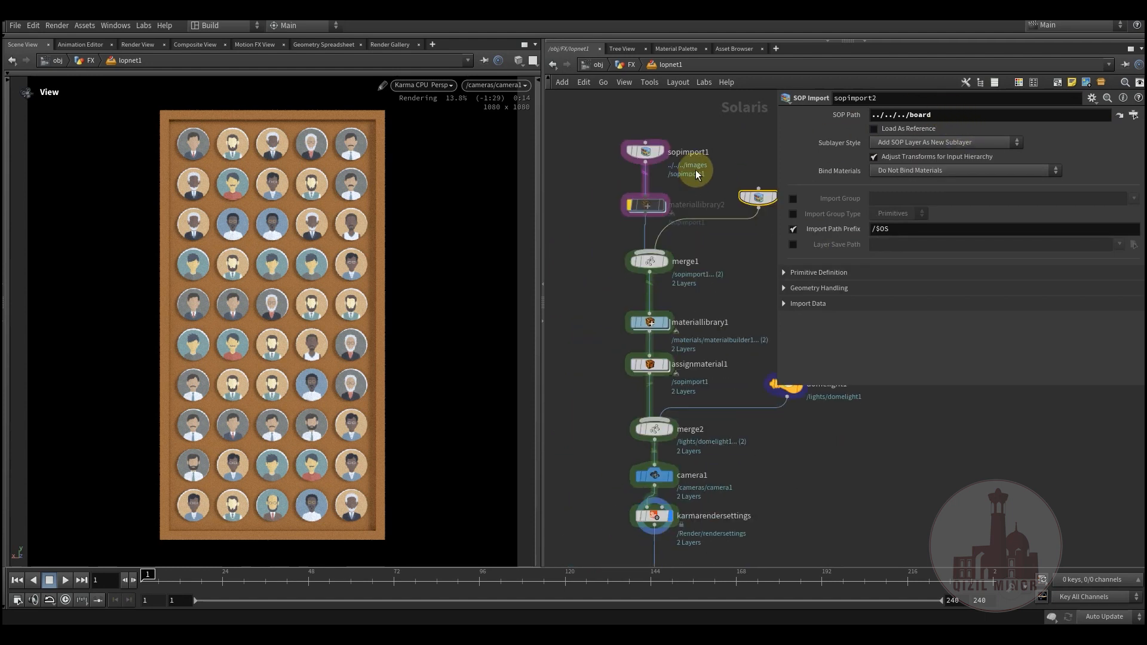
# Step: Examine the Material VOP and Material Path entries of materiallibrary1 and look at the materialbuilder1 node inside it
pyautogui.moveTo(615, 294); pyautogui.dragTo(612, 268, button='middle')
pyautogui.click(667, 300)
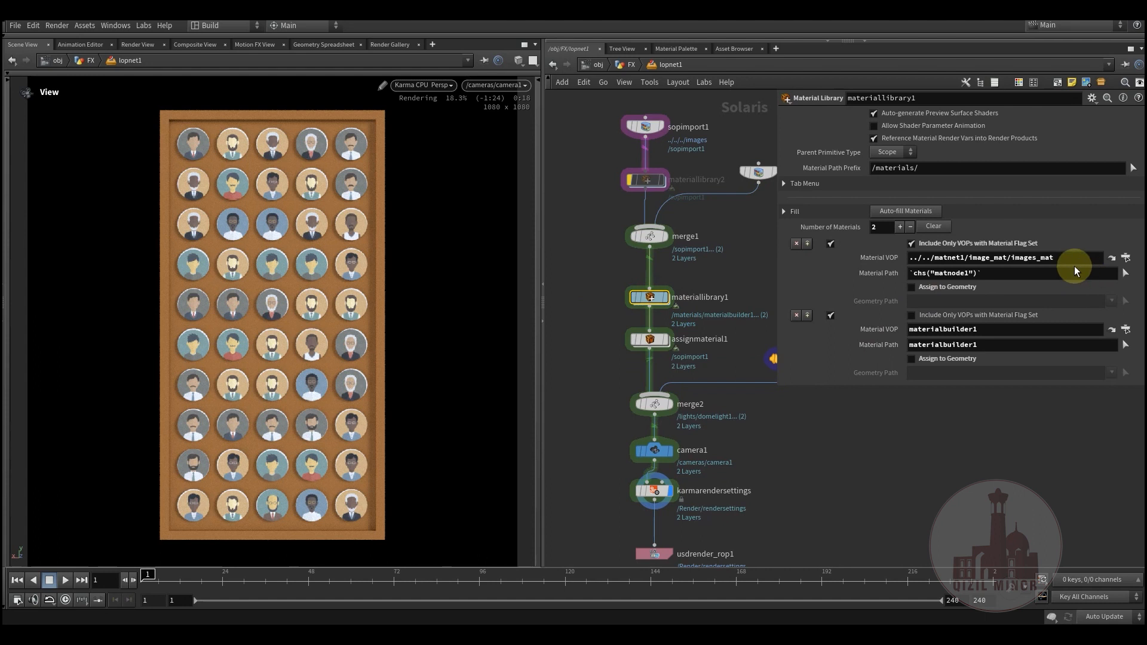
pyautogui.moveTo(1078, 258); pyautogui.dragTo(907, 259)
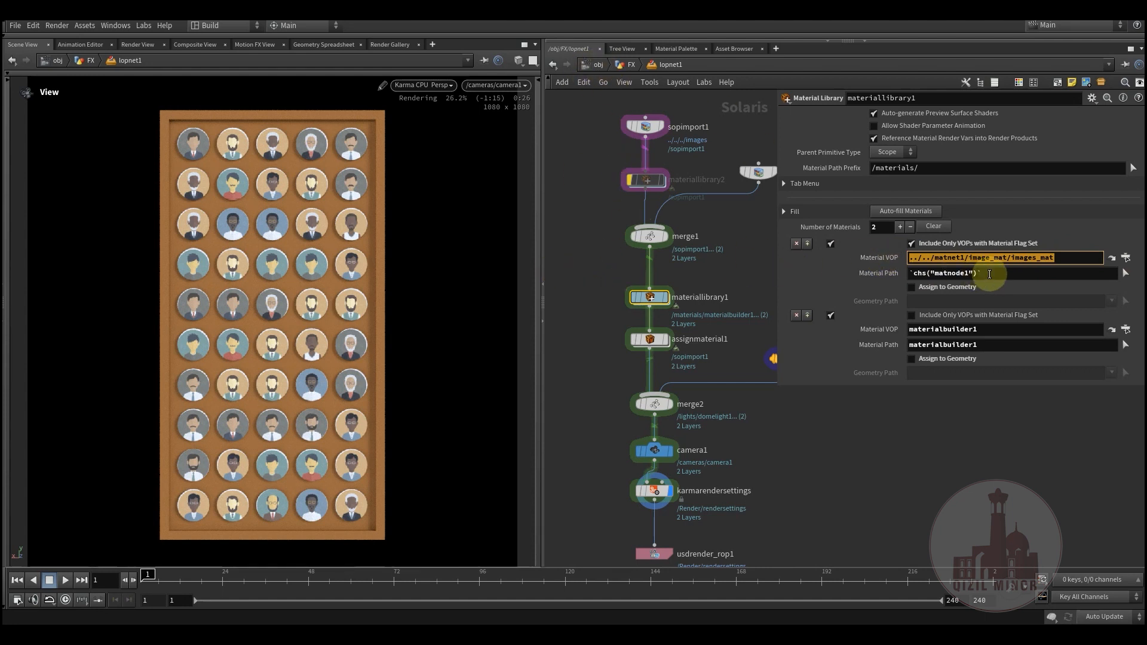
pyautogui.moveTo(990, 273); pyautogui.dragTo(884, 274)
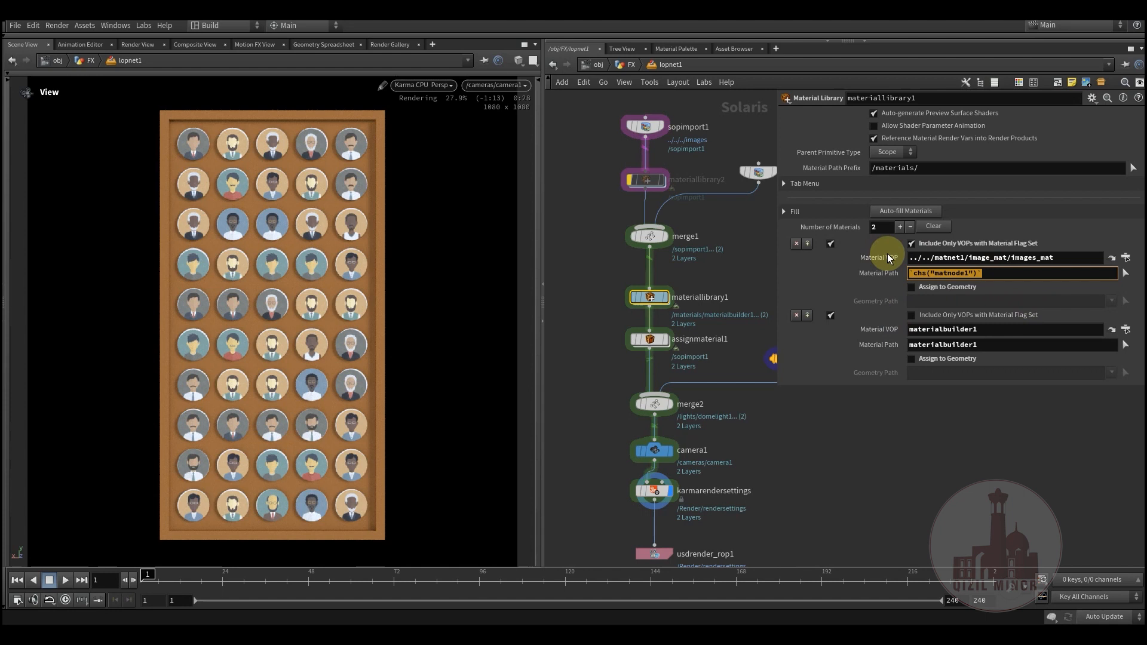
pyautogui.doubleClick(654, 300)
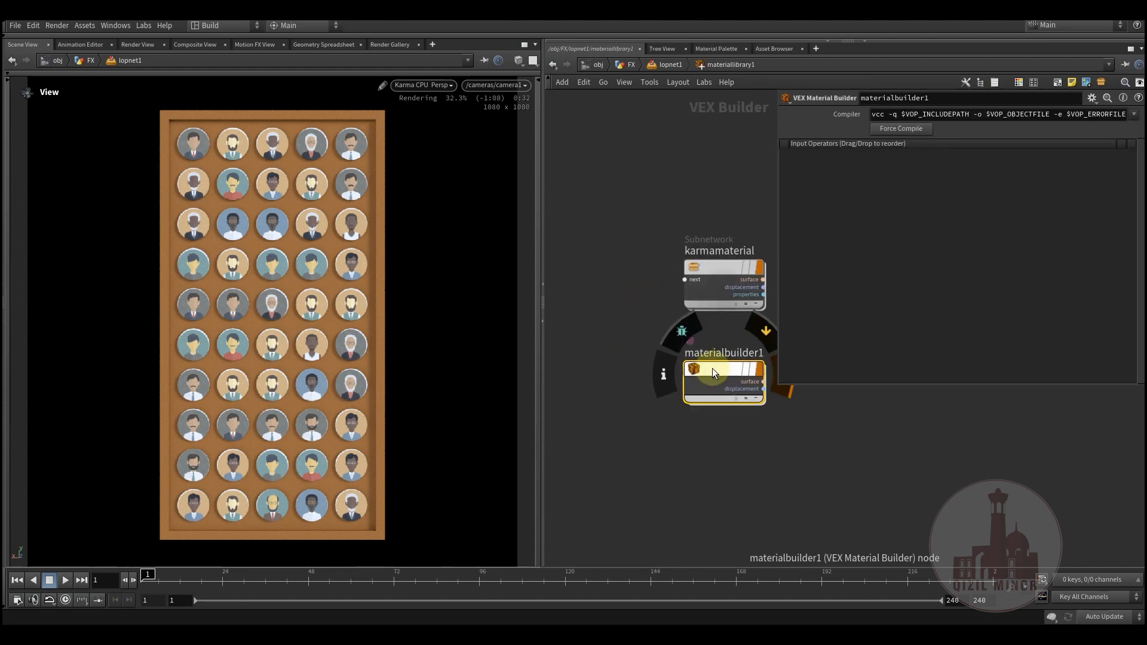
pyautogui.press('u')
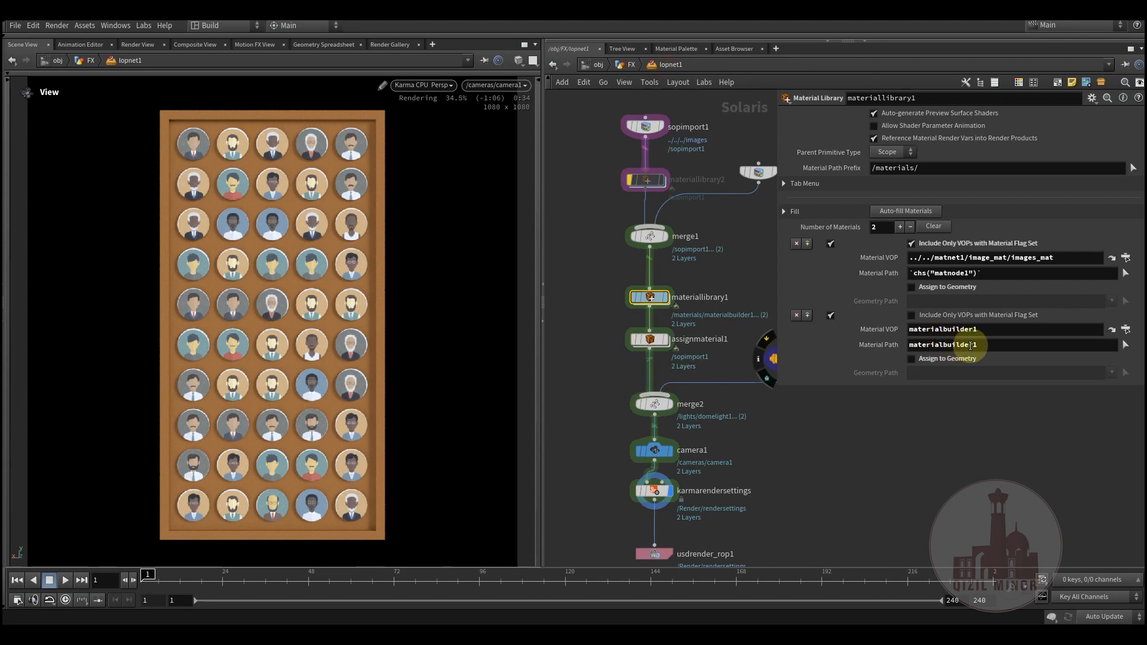
# Step: Examine the primitives and material paths in assignmaterial1 and compare them with the entries of materiallibrary1
pyautogui.click(642, 340)
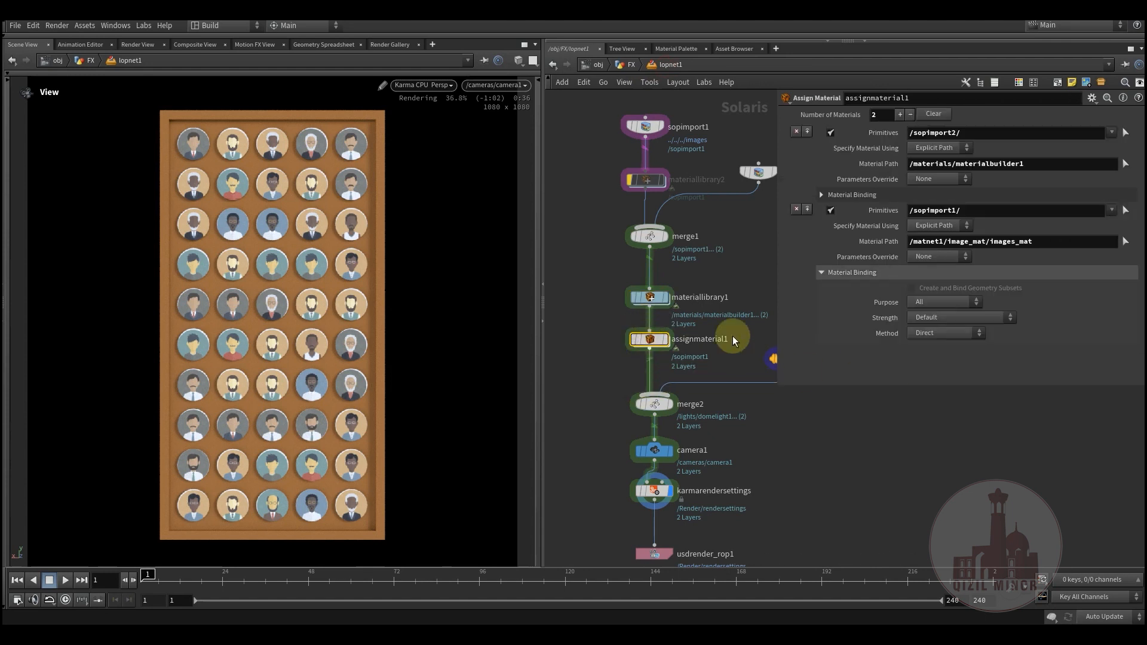
pyautogui.moveTo(966, 132); pyautogui.dragTo(930, 133)
pyautogui.moveTo(1025, 165); pyautogui.dragTo(904, 182)
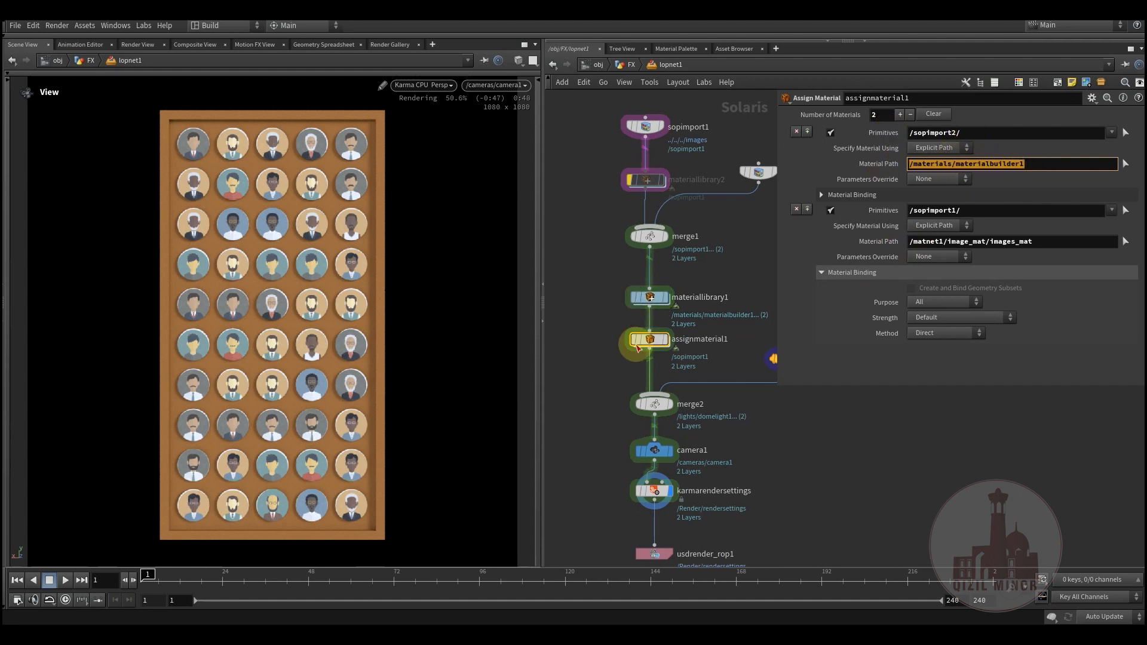
pyautogui.click(589, 397)
pyautogui.click(667, 260)
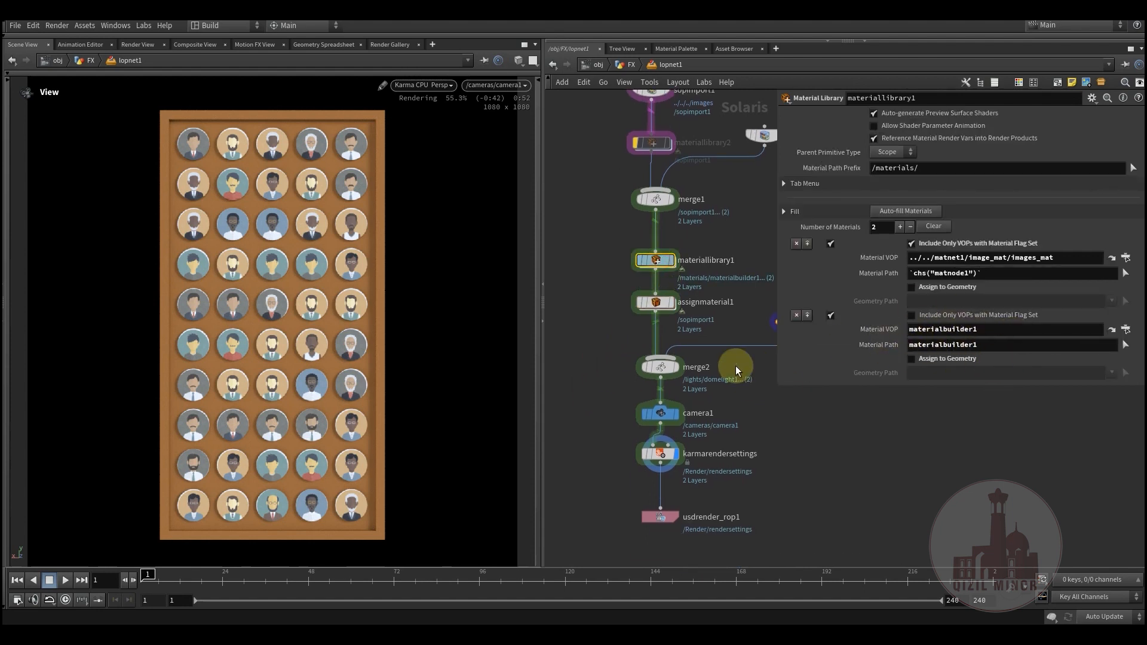
# Step: Display the merge2 node in the viewport and select karmarendersettings to examine its render settings
pyautogui.moveTo(609, 353)
pyautogui.mouseDown(button='middle')
pyautogui.moveTo(590, 300)
pyautogui.moveTo(592, 344)
pyautogui.mouseUp(button='middle')
pyautogui.click(647, 333)
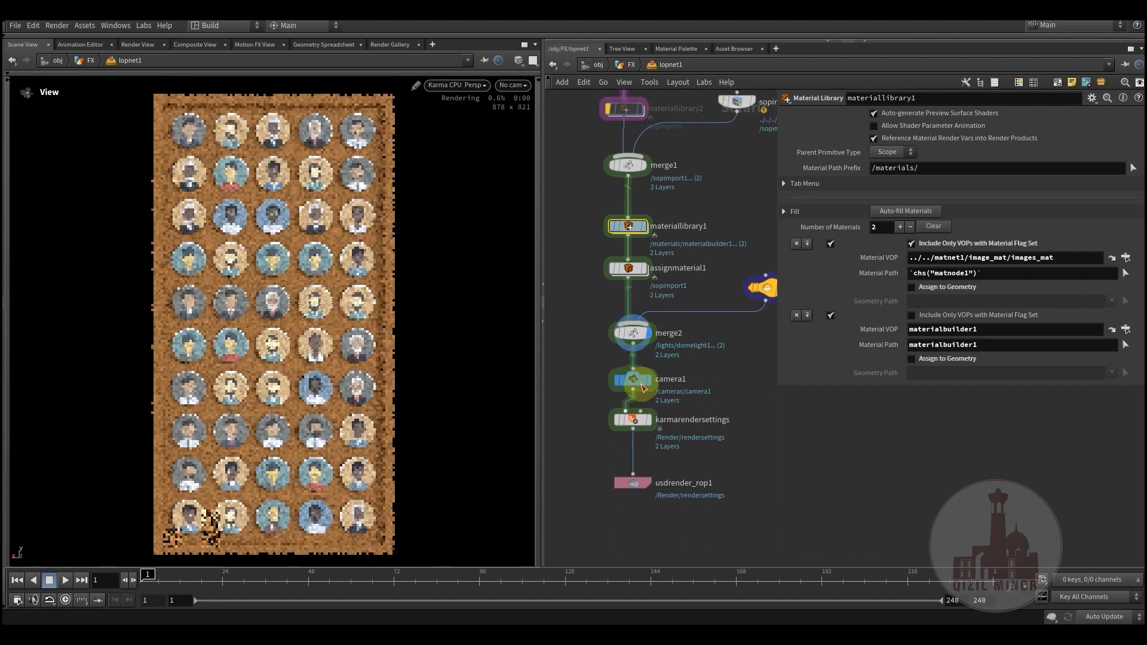
pyautogui.click(632, 419)
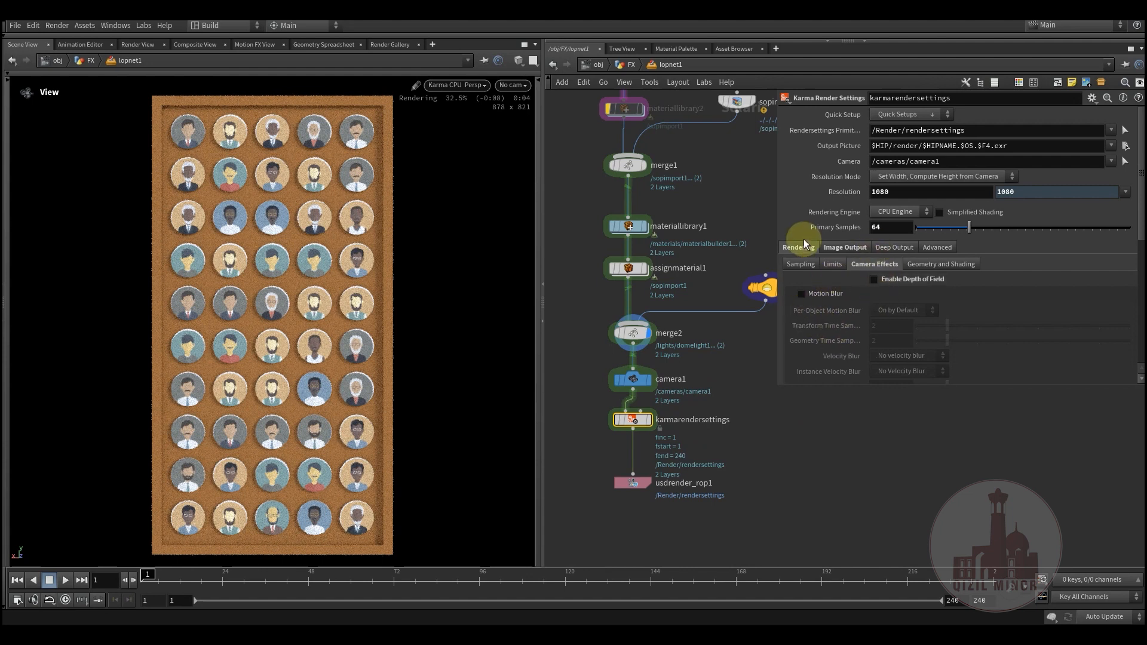
# Step: Examine the denoiser options in the image filters of karmarendersettings
pyautogui.click(839, 248)
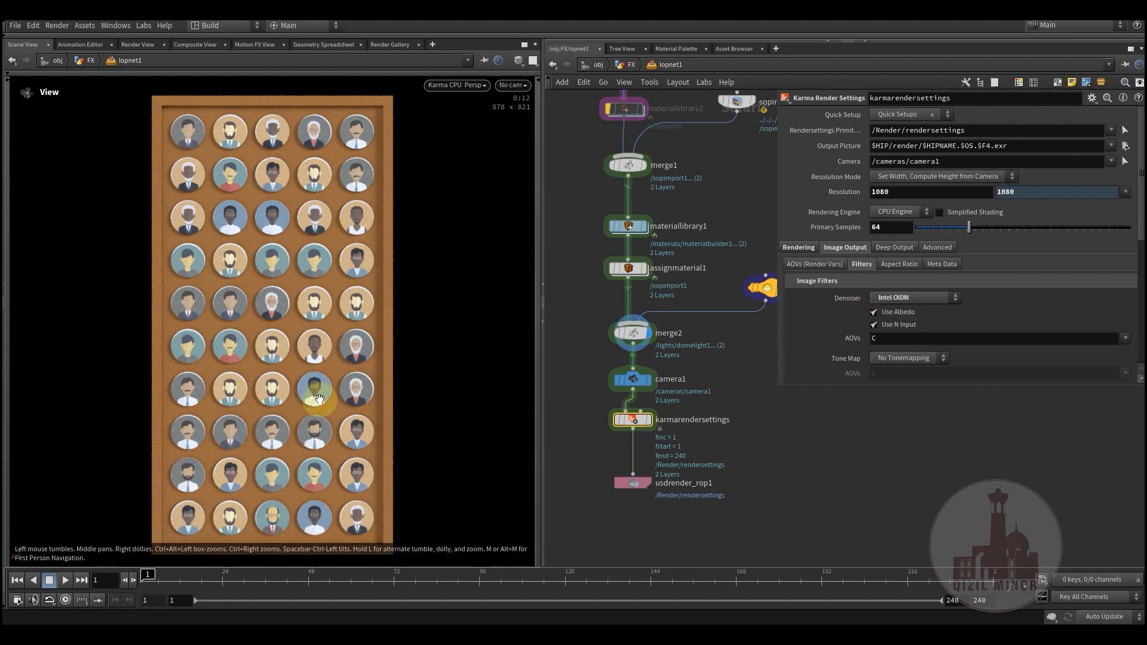
# Step: Pin the viewport to the lopnet1 render, return to the FX geometry network and select attribwrangle1
pyautogui.click(484, 61)
pyautogui.click(630, 66)
pyautogui.moveTo(604, 373); pyautogui.dragTo(494, 509, button='middle')
pyautogui.moveTo(675, 274); pyautogui.dragTo(628, 306, button='middle')
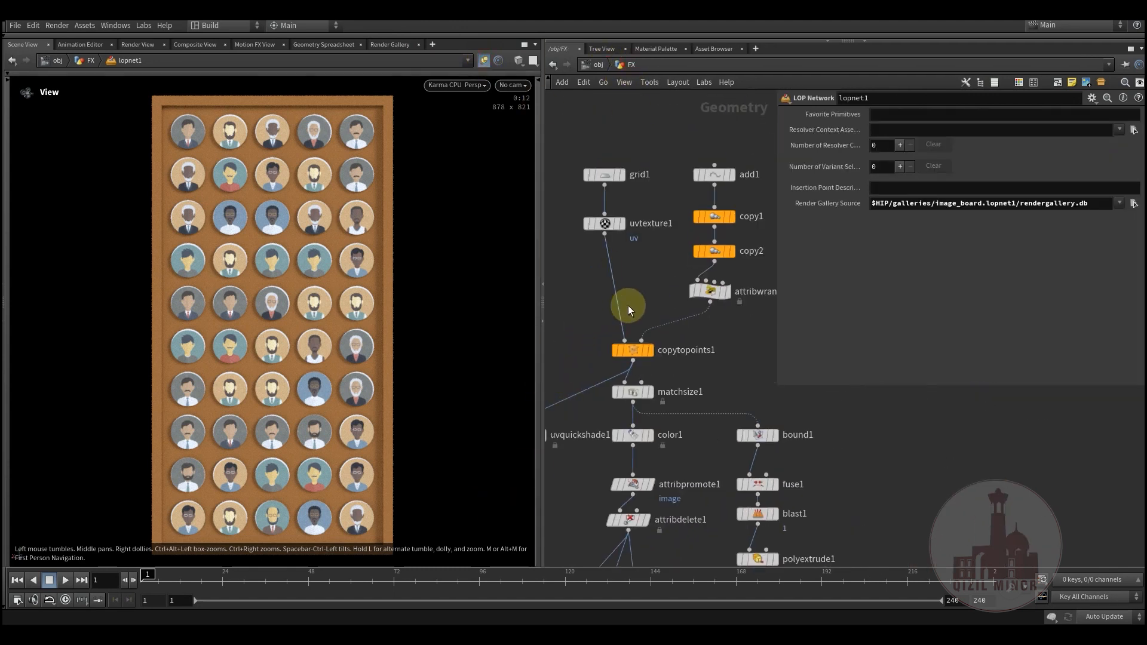
pyautogui.click(711, 290)
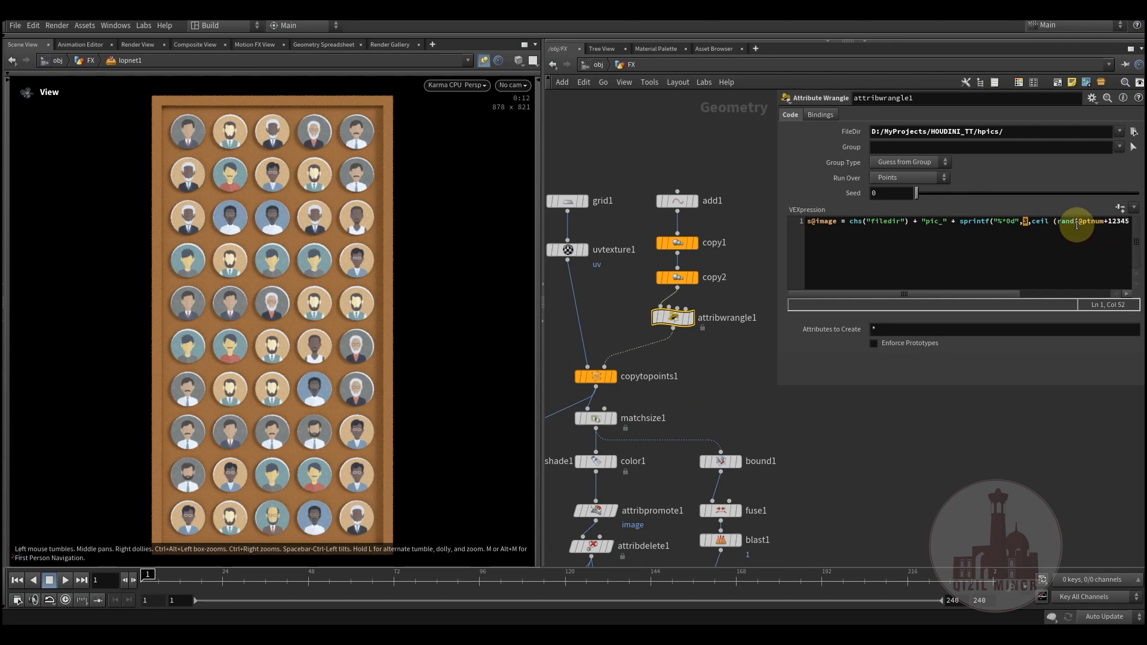
# Step: Vary the Seed of attribwrangle1 to shuffle the board's pictures in the live Karma render, ending at 0.105
pyautogui.moveTo(917, 193); pyautogui.dragTo(930, 194)
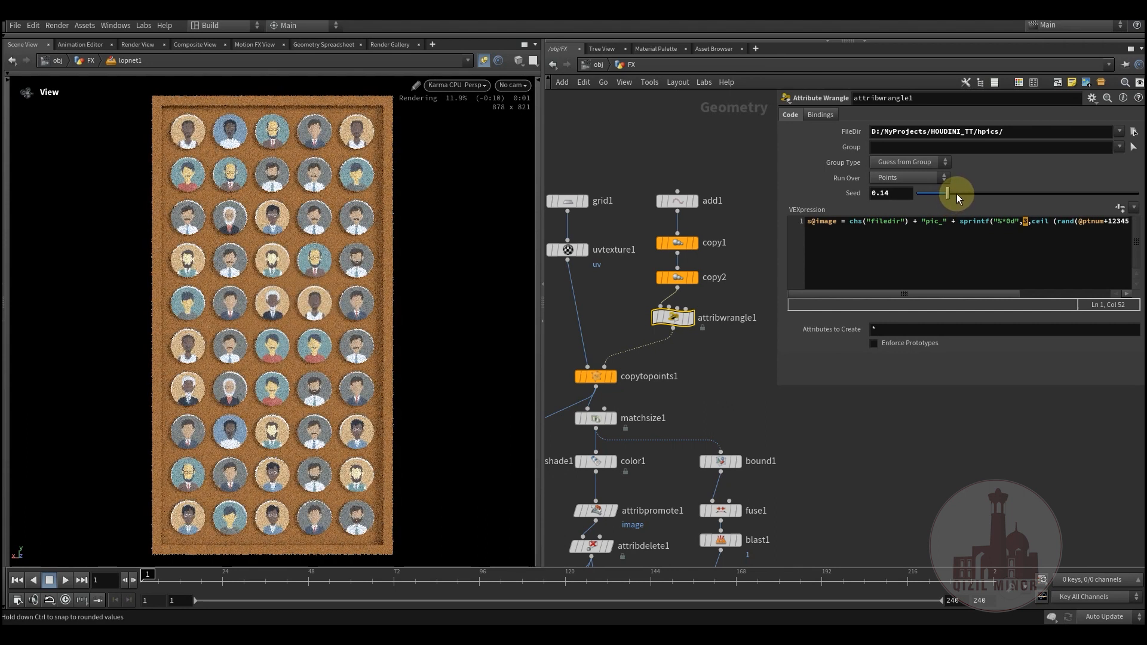
pyautogui.moveTo(956, 197)
pyautogui.mouseDown()
pyautogui.moveTo(1030, 202)
pyautogui.moveTo(958, 199)
pyautogui.mouseUp()
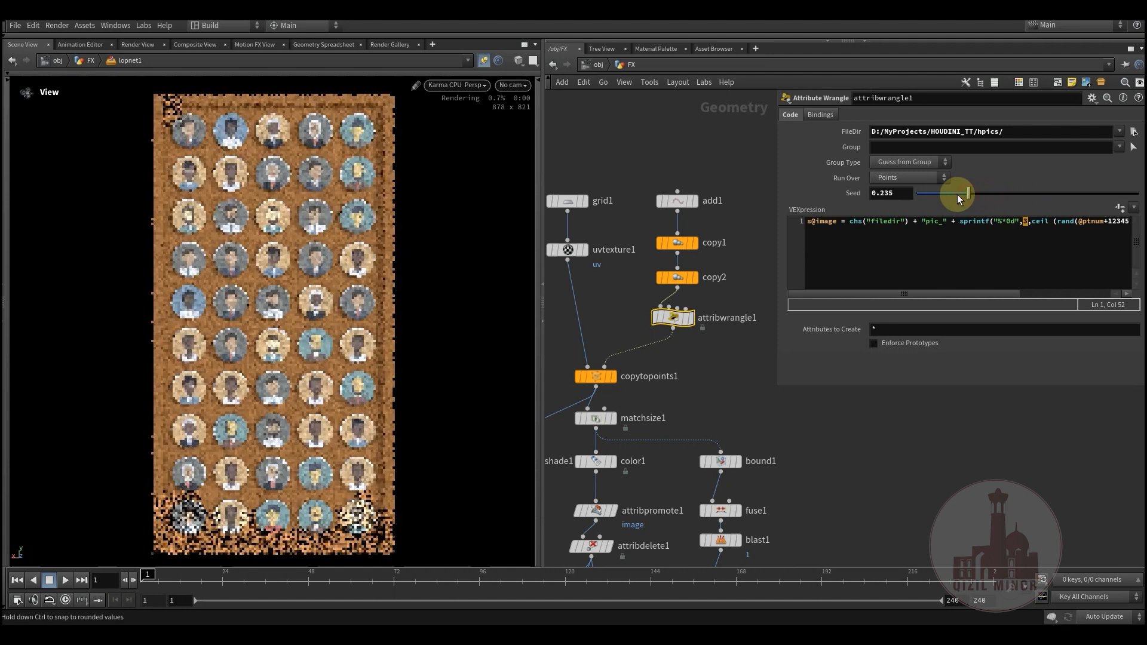
pyautogui.scroll(-6, 717, 287)
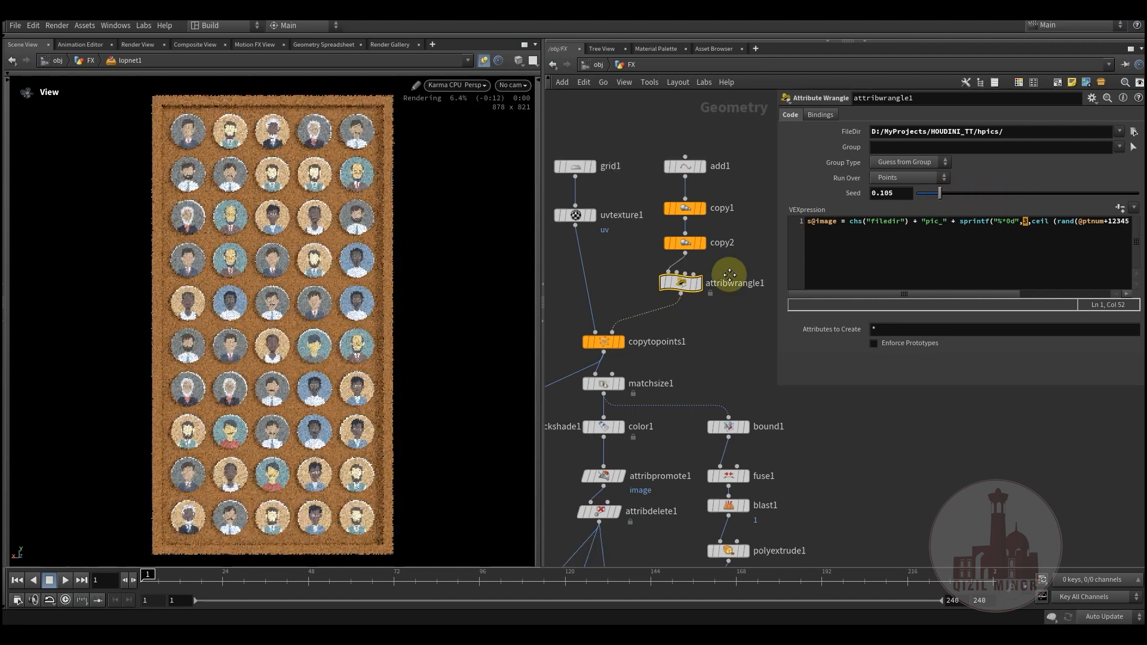
pyautogui.moveTo(659, 443)
pyautogui.mouseDown(button='middle')
pyautogui.moveTo(658, 414)
pyautogui.moveTo(668, 441)
pyautogui.mouseUp(button='middle')
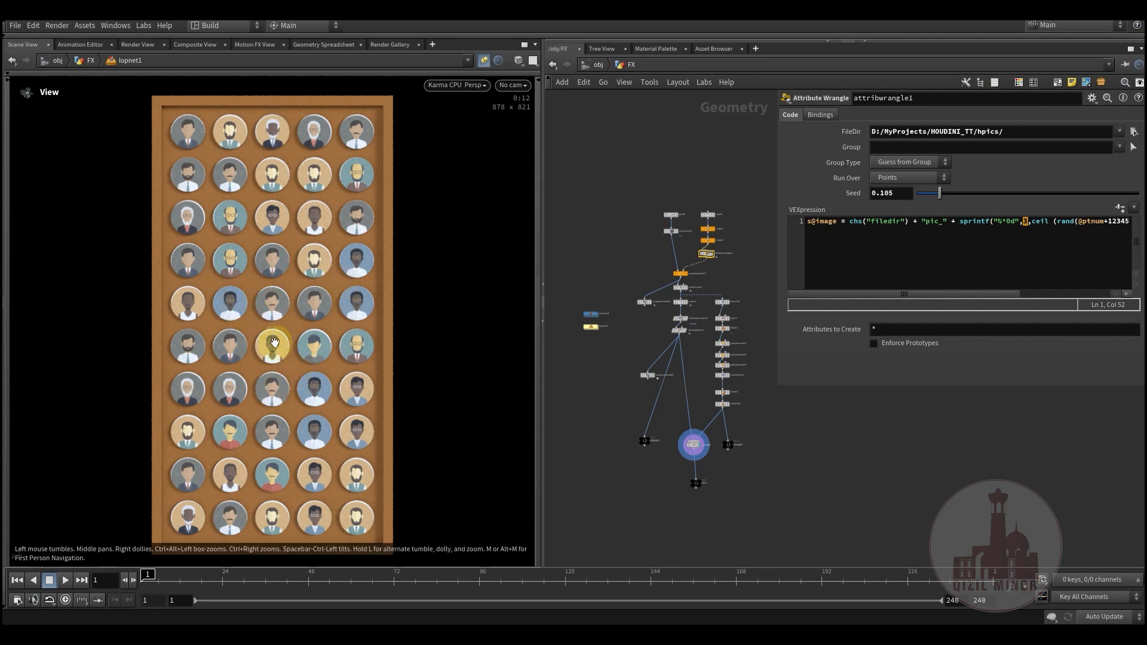
pyautogui.moveTo(615, 352); pyautogui.dragTo(588, 375, button='middle')
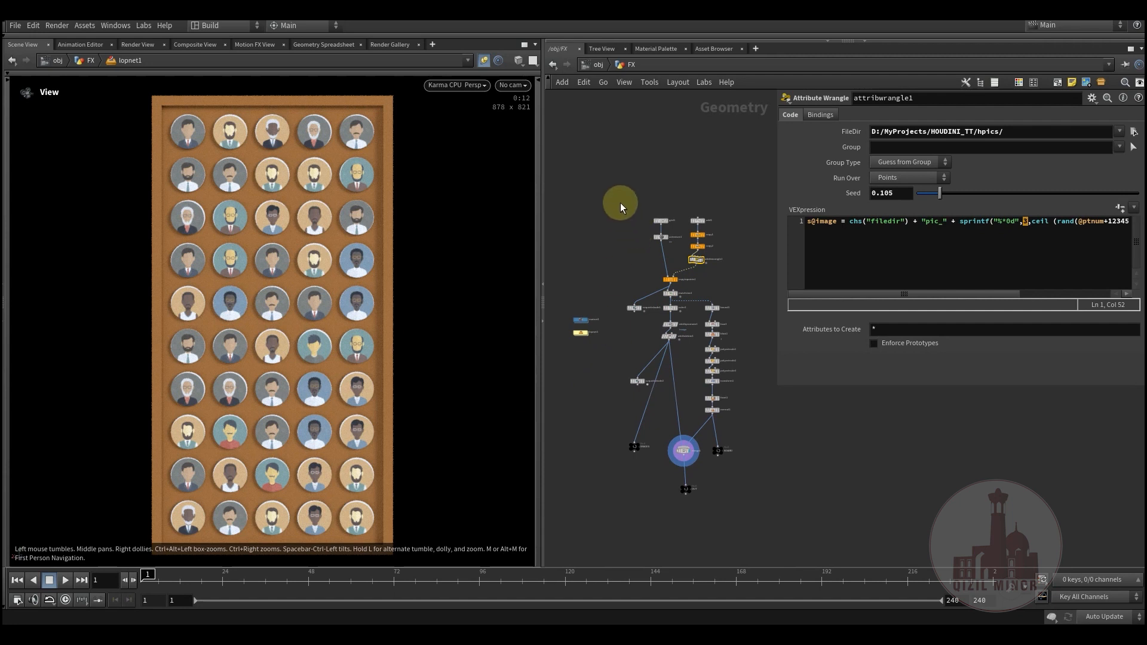